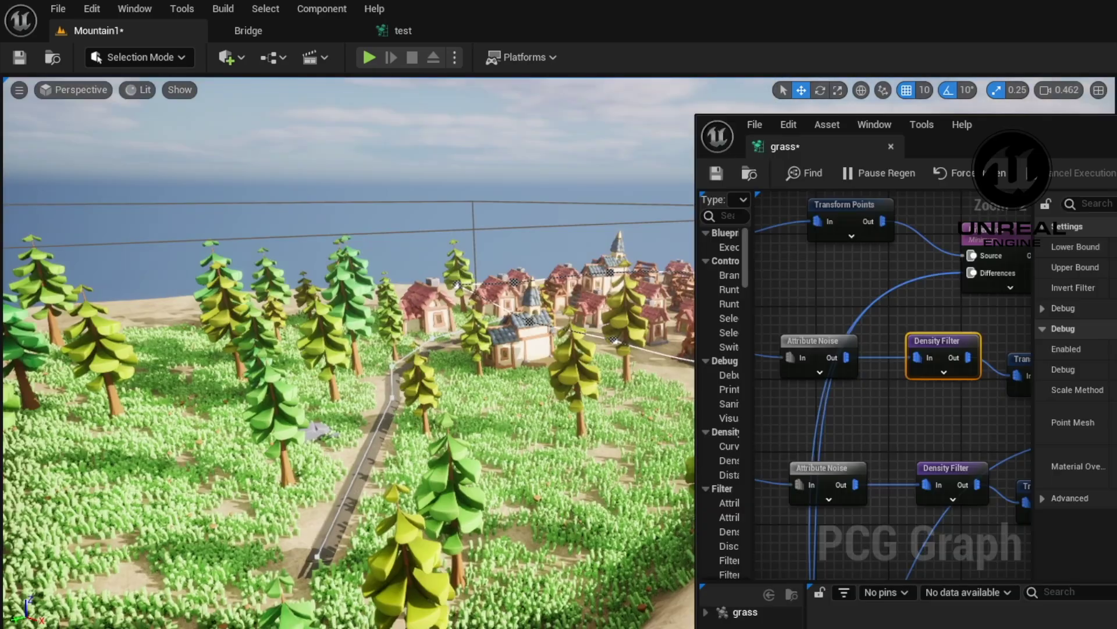
Preview how the finished scene's trees, grass volume and road spline look from different viewpoints.
drag(1116, 249, 1114, 250)
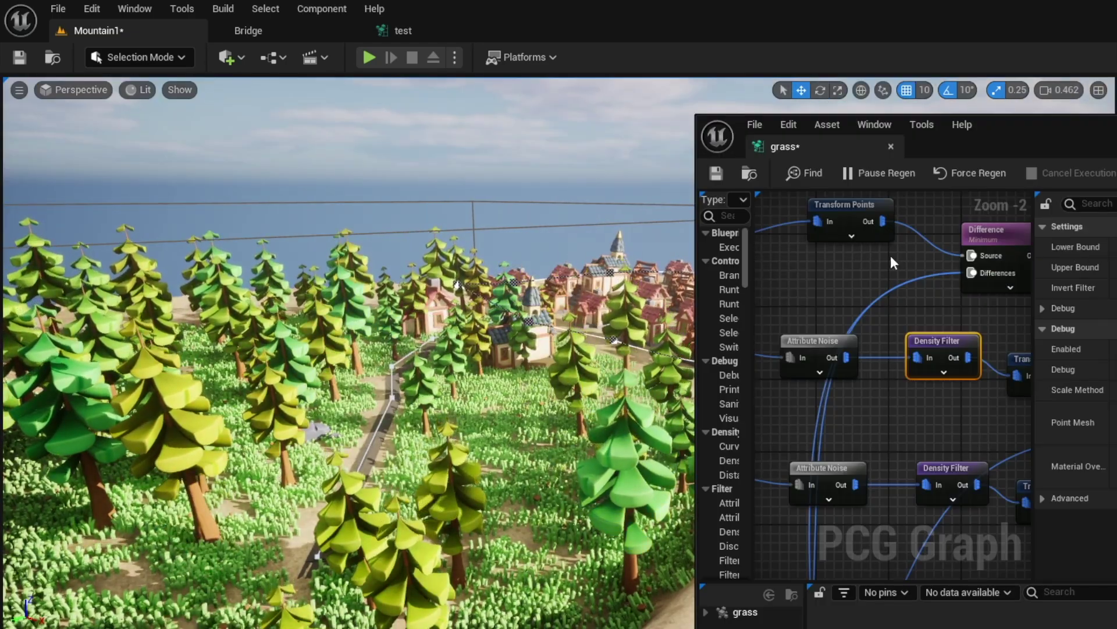
click(890, 261)
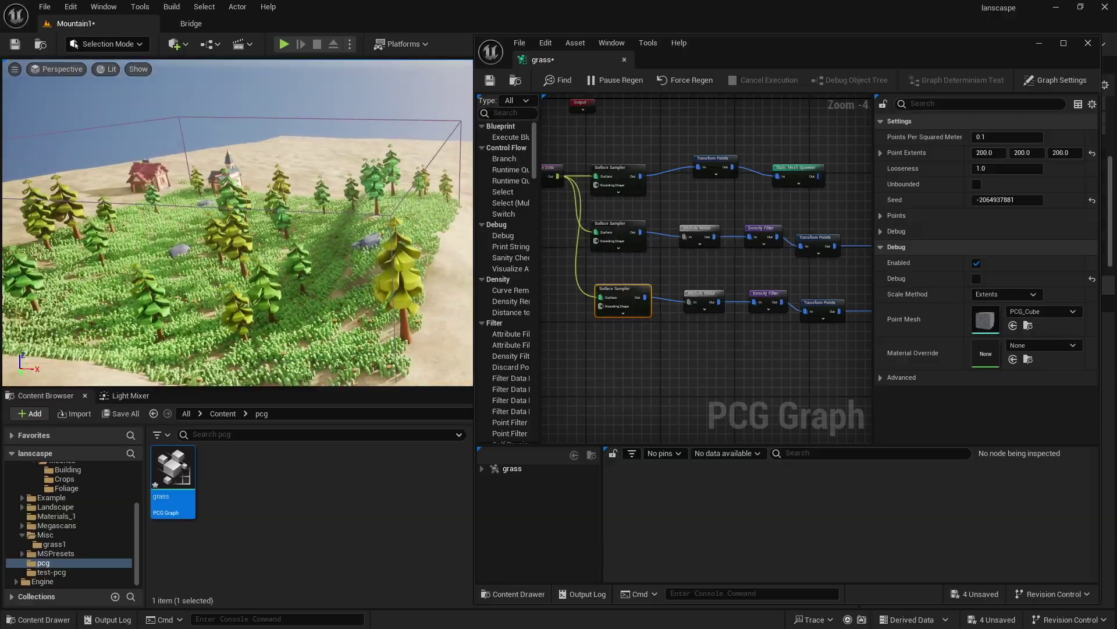
click(288, 221)
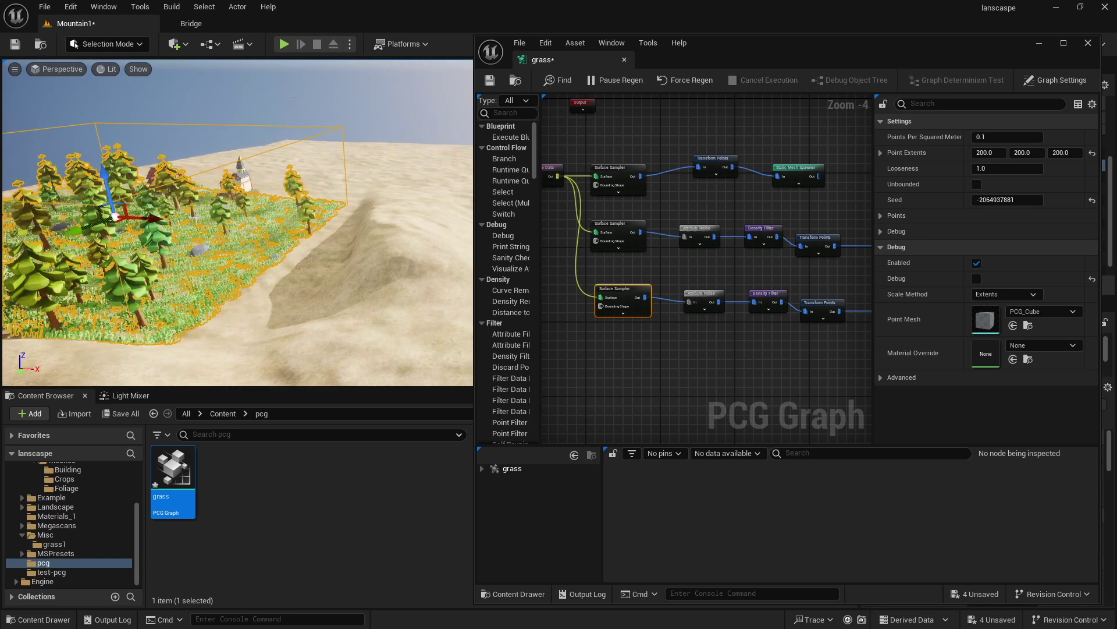
right_drag(194, 217, 107, 217)
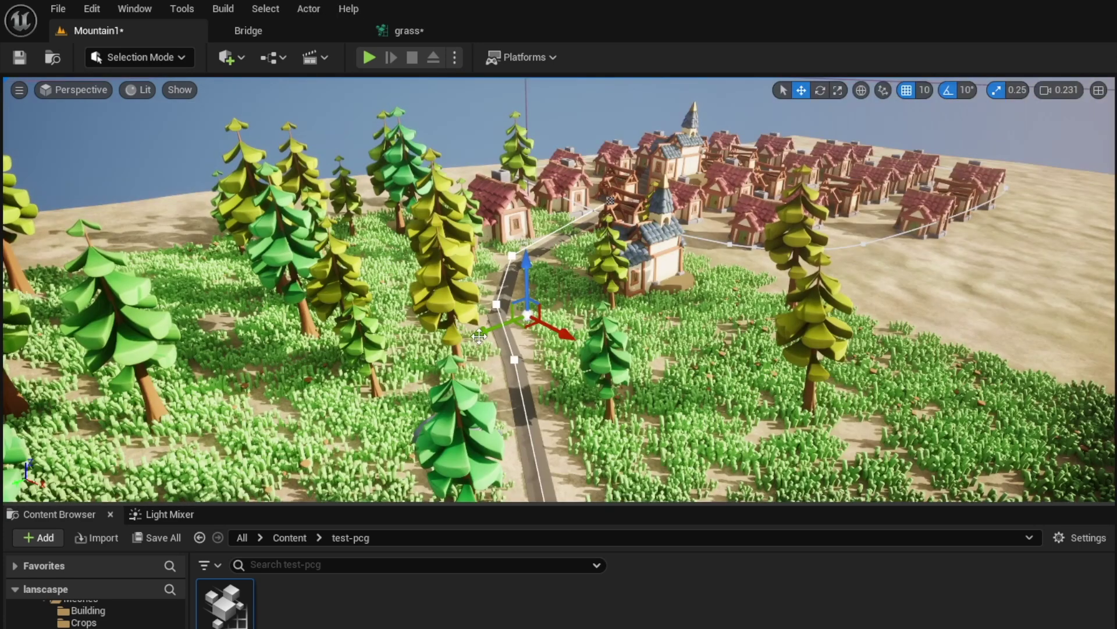
drag(479, 337, 287, 344)
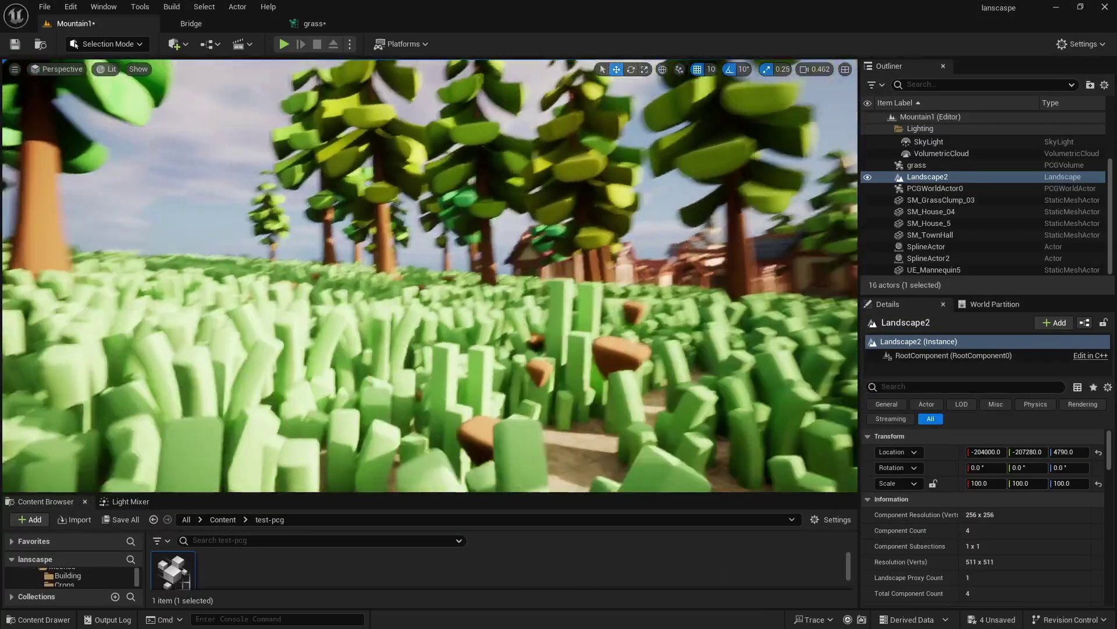
right_drag(430, 275, 465, 262)
key(d)
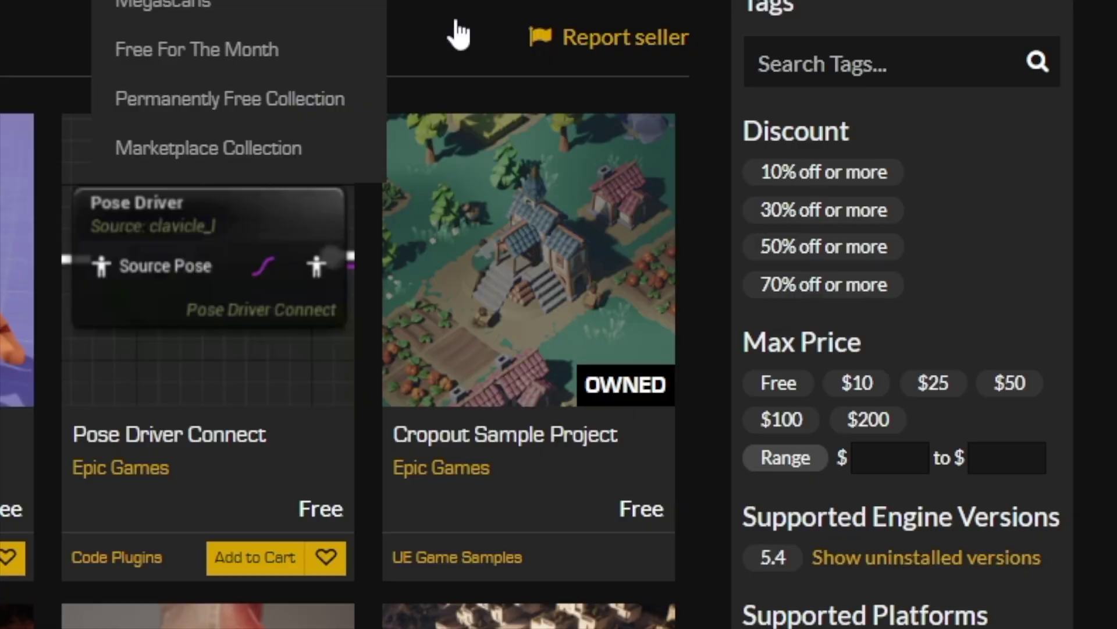
Switch to the Unreal Engine Marketplace and open the free Cropout Sample Project by Epic Games.
click(483, 441)
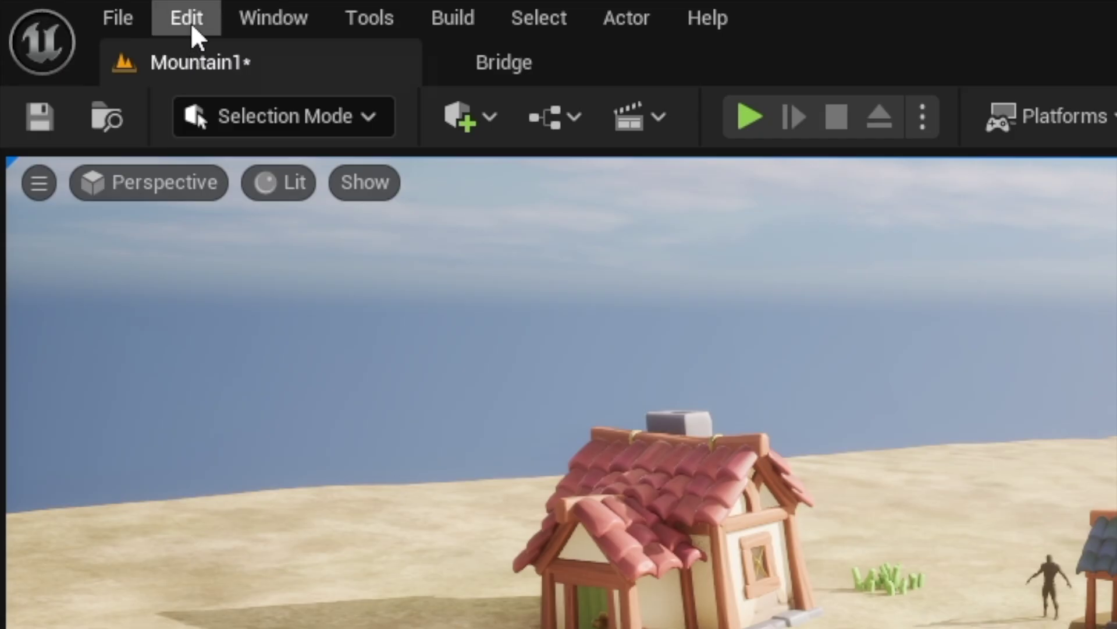
Check the plugin settings for the Procedural Content Generation Framework (PCG) and PCG Geometry Script Interop plugins.
click(70, 6)
click(110, 208)
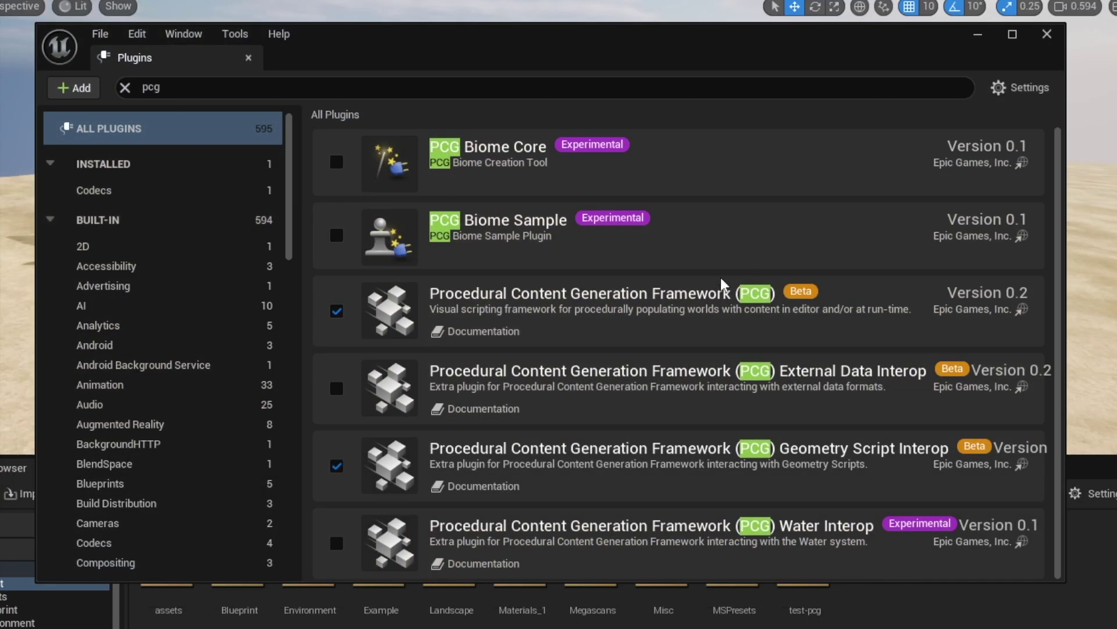
click(185, 88)
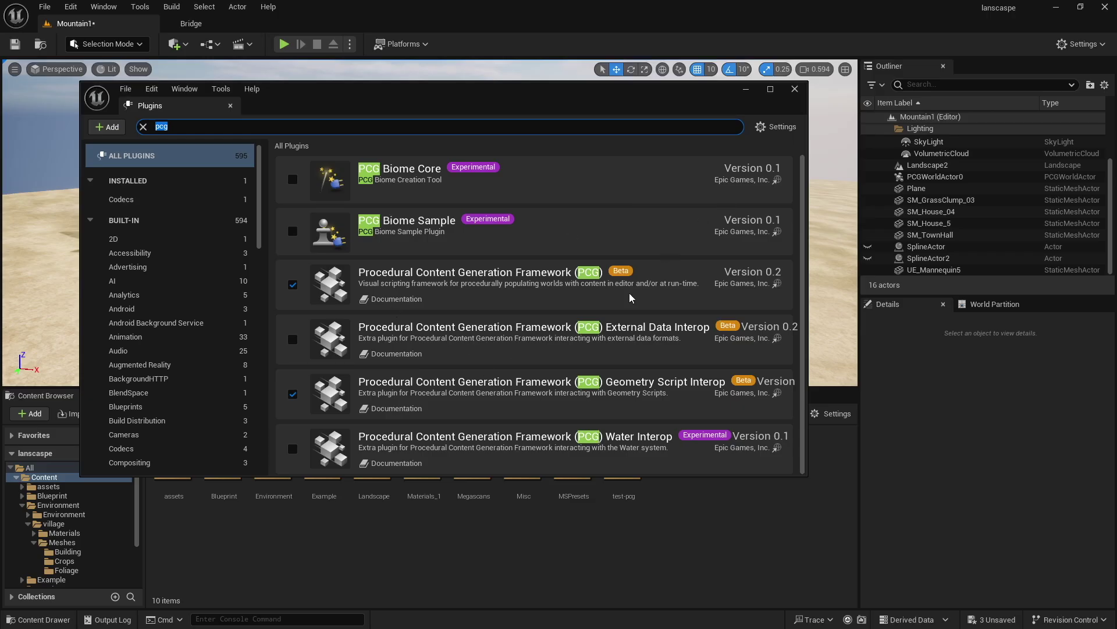
click(794, 89)
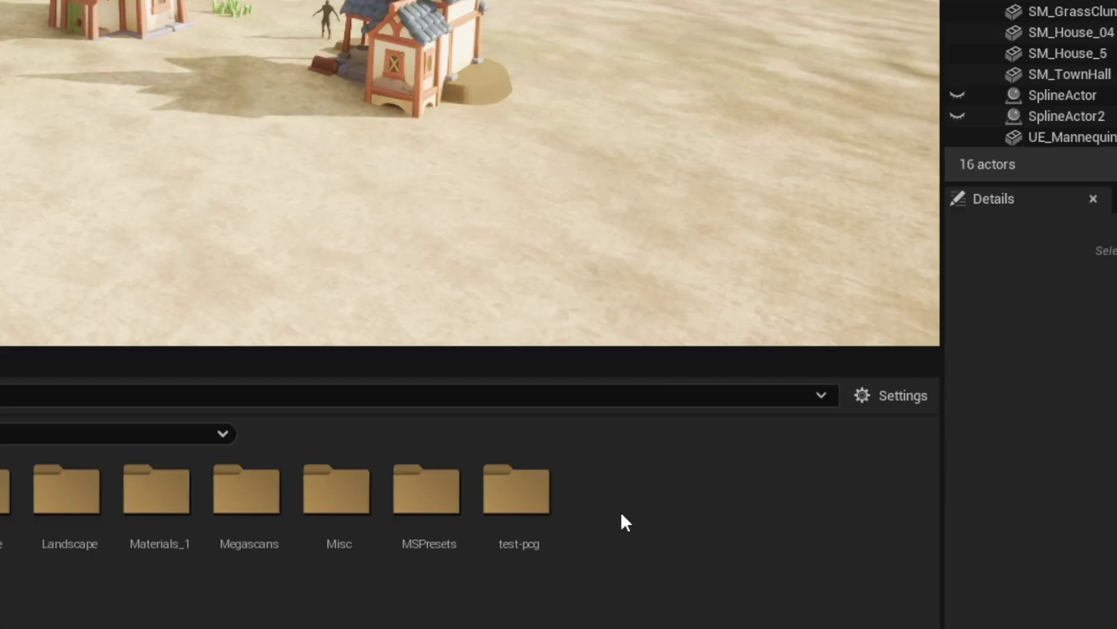
Create a folder named pcg in the Content directory and open it.
right_click(681, 482)
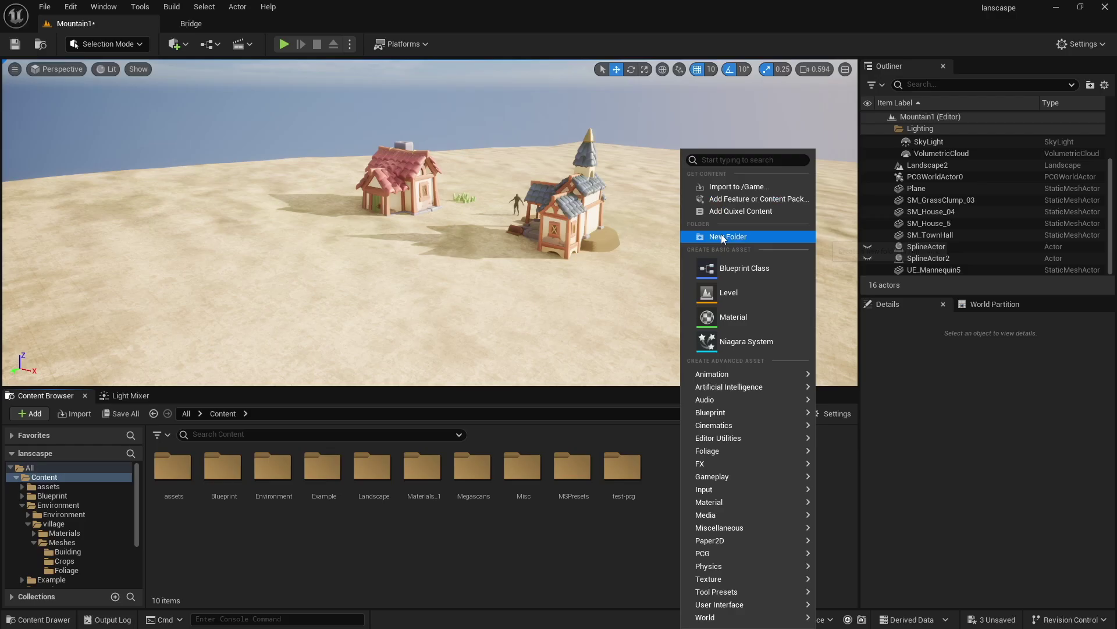
click(703, 80)
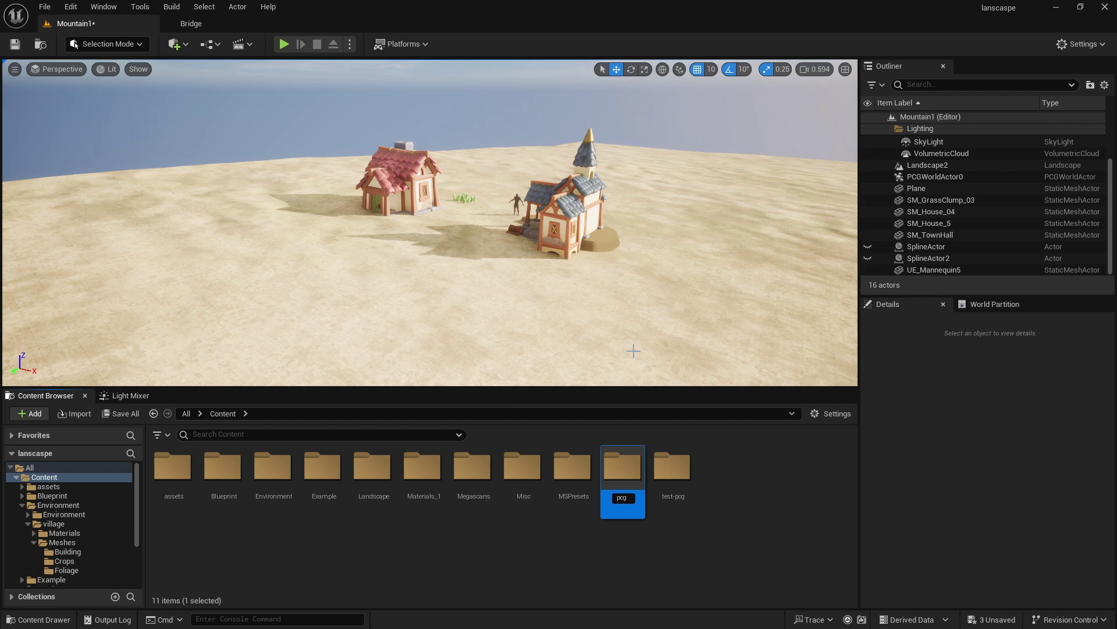
double_click(623, 467)
Create a PCG Graph asset named grass in the pcg folder.
right_click(323, 494)
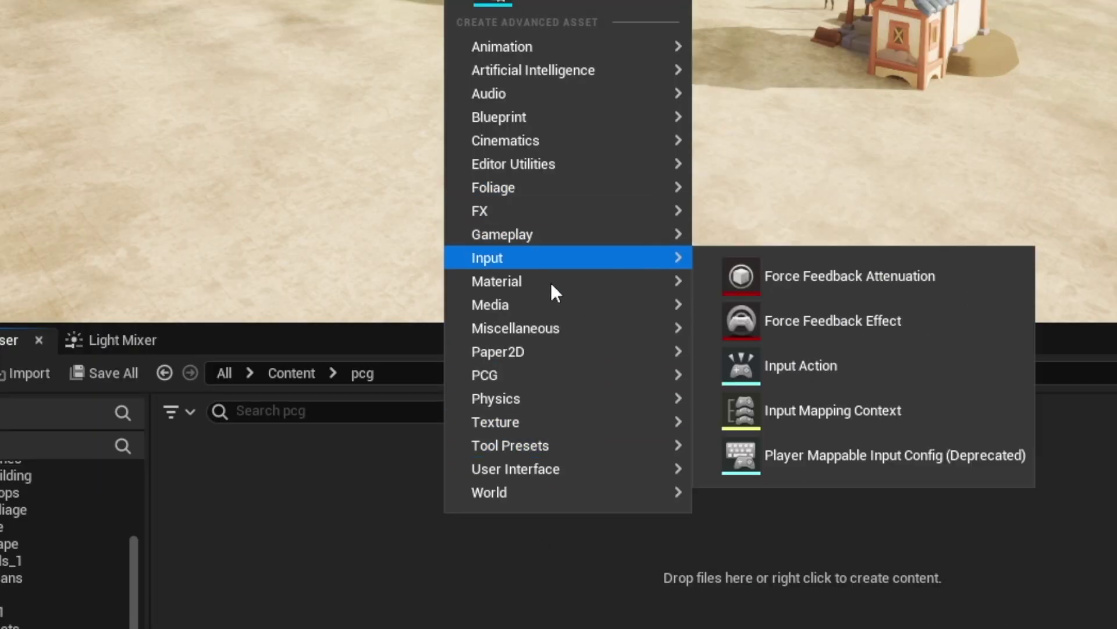
mouse_move(537, 377)
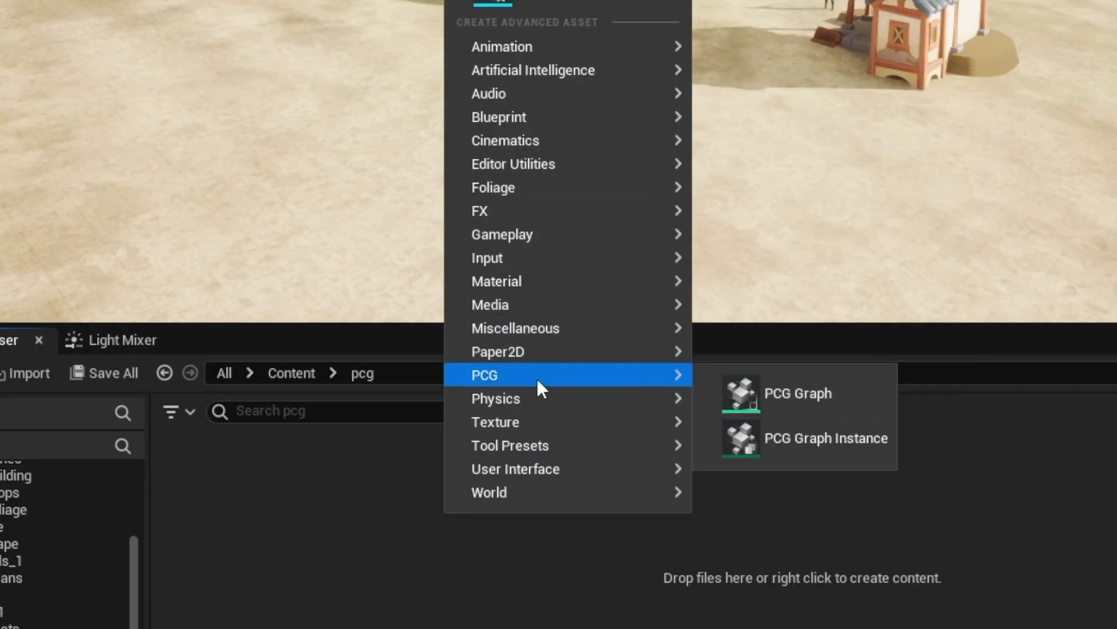
click(788, 390)
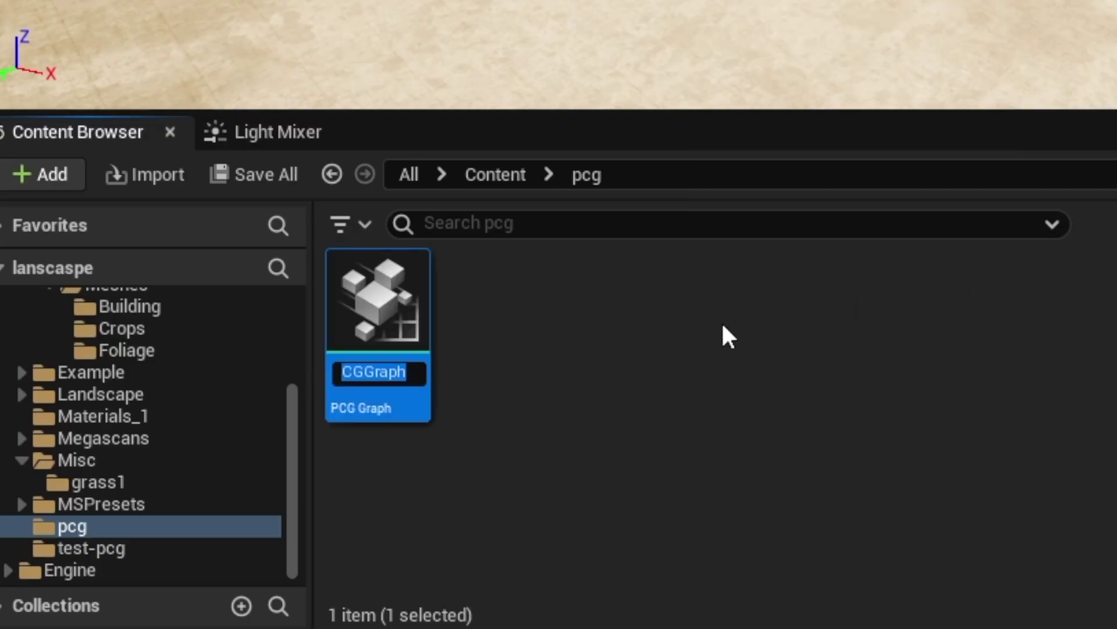
text(grass)
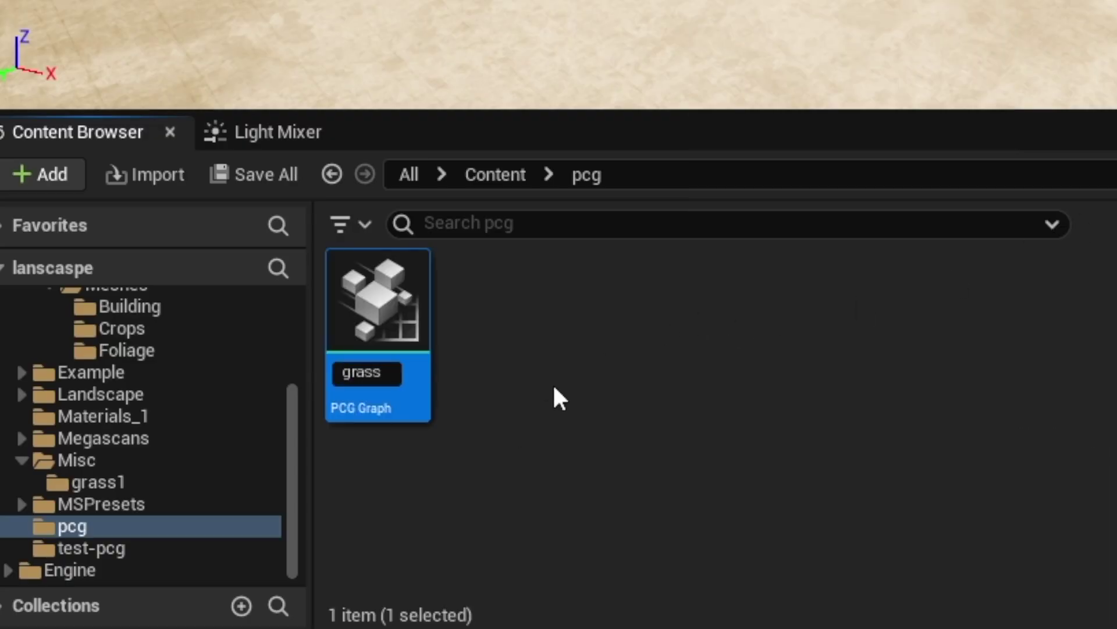
key(Return)
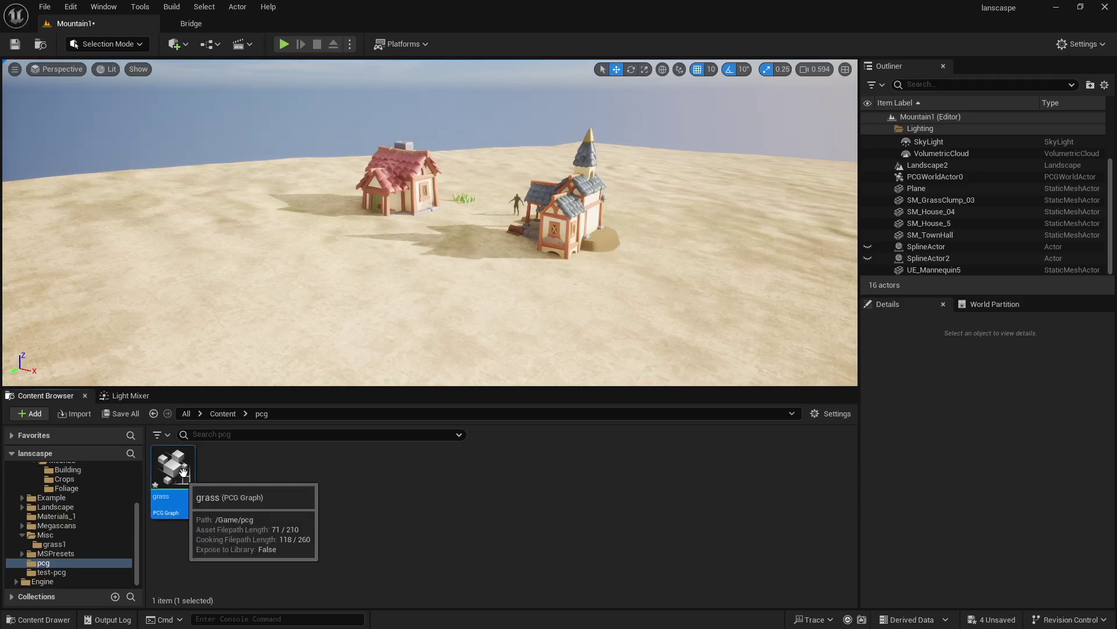
Place the grass graph on the landscape as a volume scaled to 25 × 25 × 10 and generate it.
drag(174, 474, 258, 326)
drag(288, 275, 287, 275)
right_drag(329, 279, 250, 253)
right_drag(376, 220, 353, 229)
drag(353, 229, 229, 222)
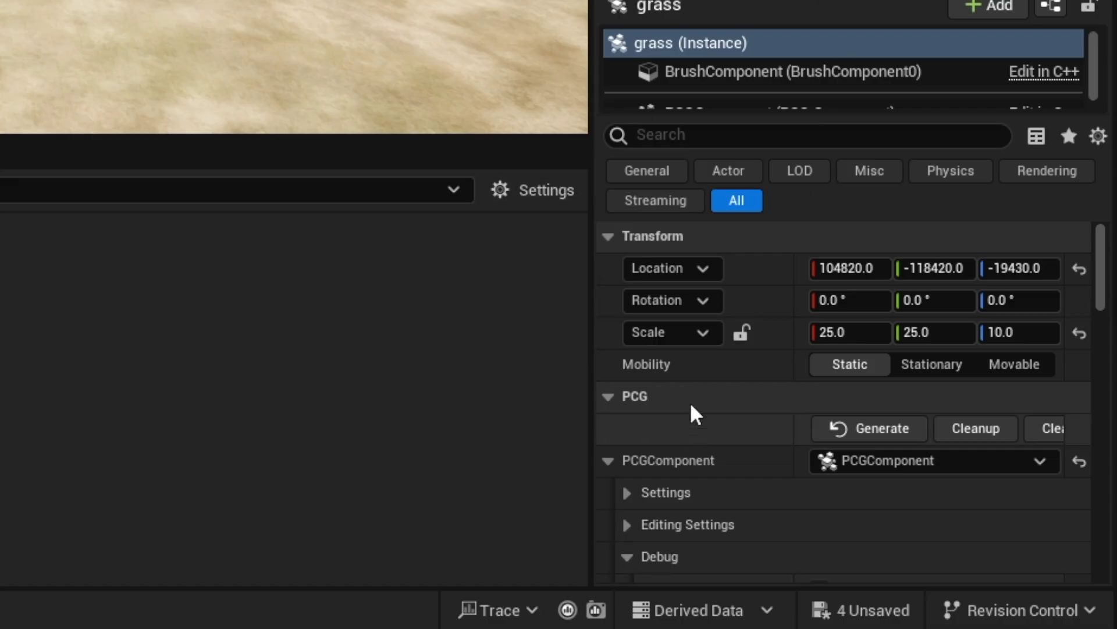
click(865, 432)
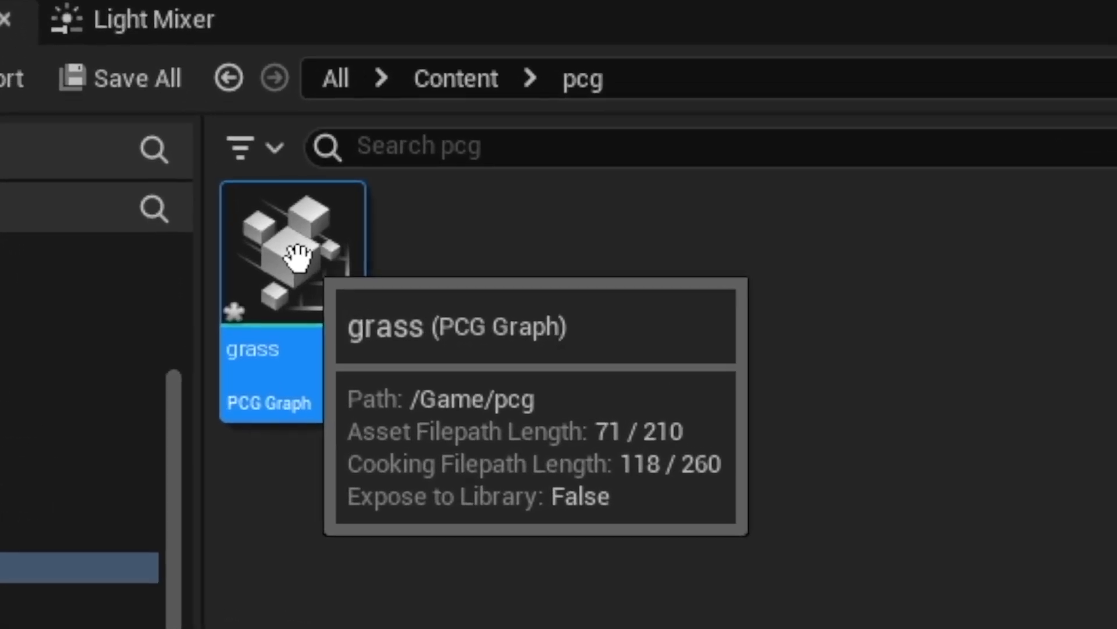
Open the grass graph for editing and arrange its window beside the level viewport.
double_click(308, 309)
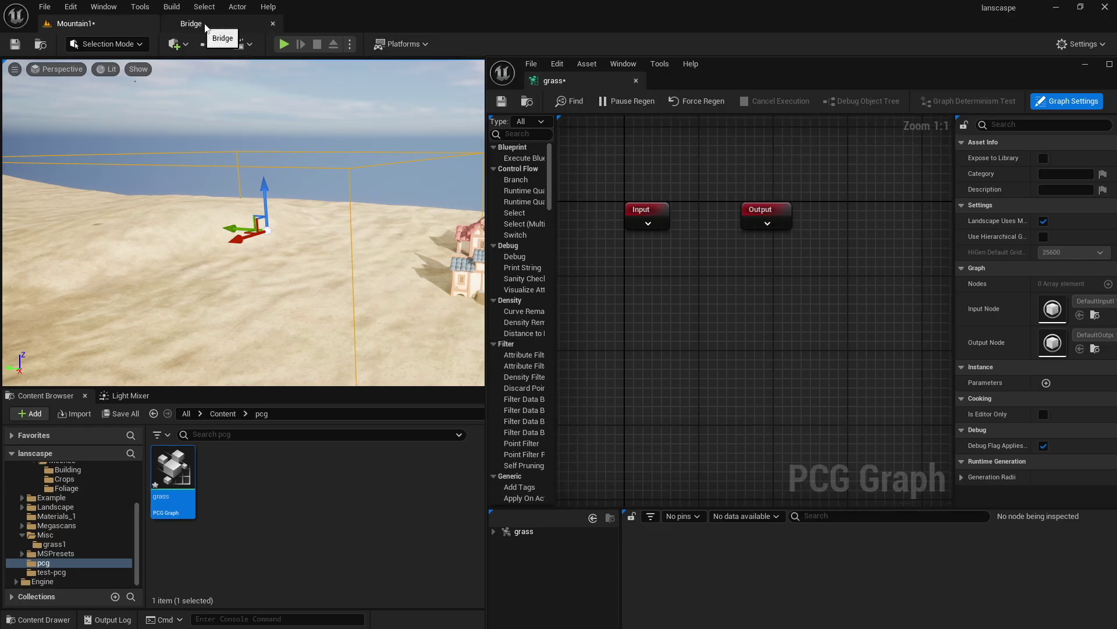
drag(567, 82, 334, 131)
click(108, 23)
drag(494, 146, 812, 65)
drag(638, 324, 561, 609)
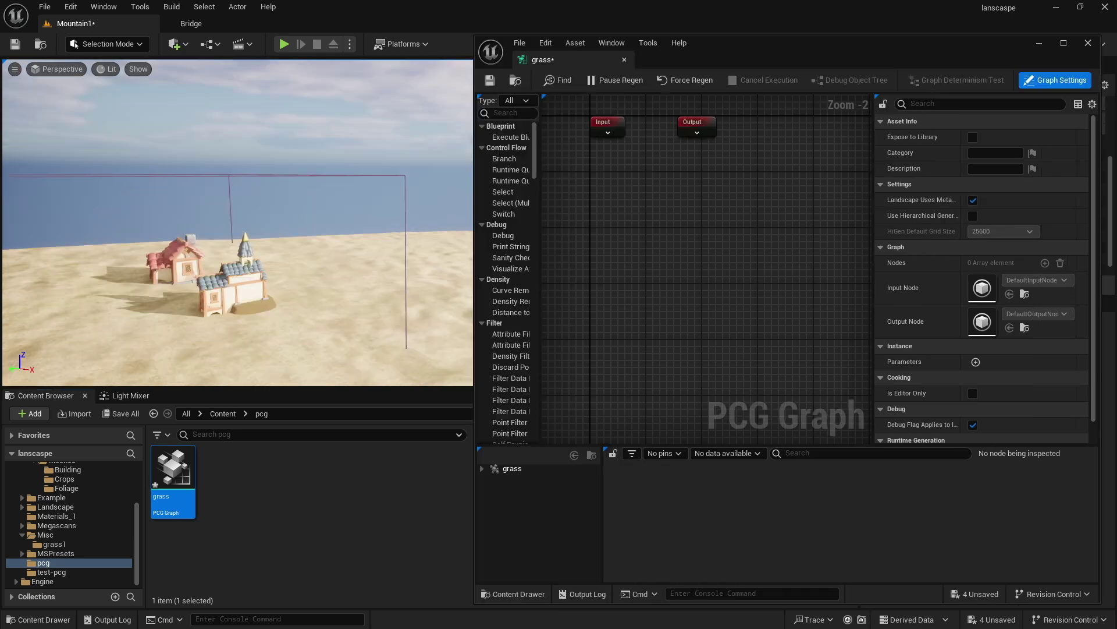
right_drag(233, 224, 165, 217)
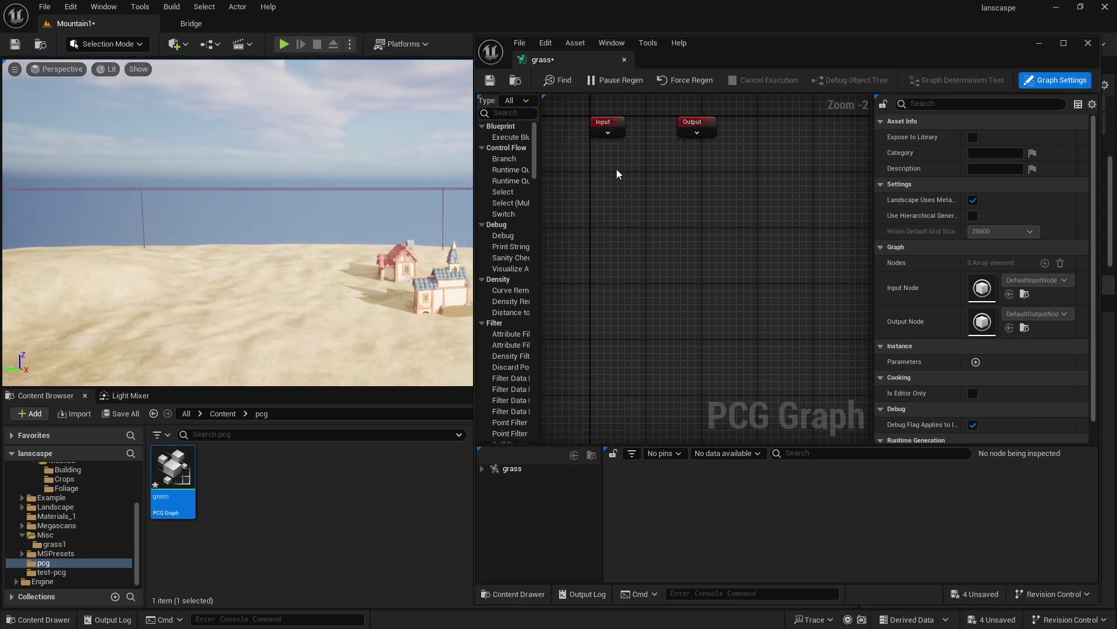
Add a Get Landscape Data node to the grass graph and place it below the Input node.
right_drag(625, 166, 614, 175)
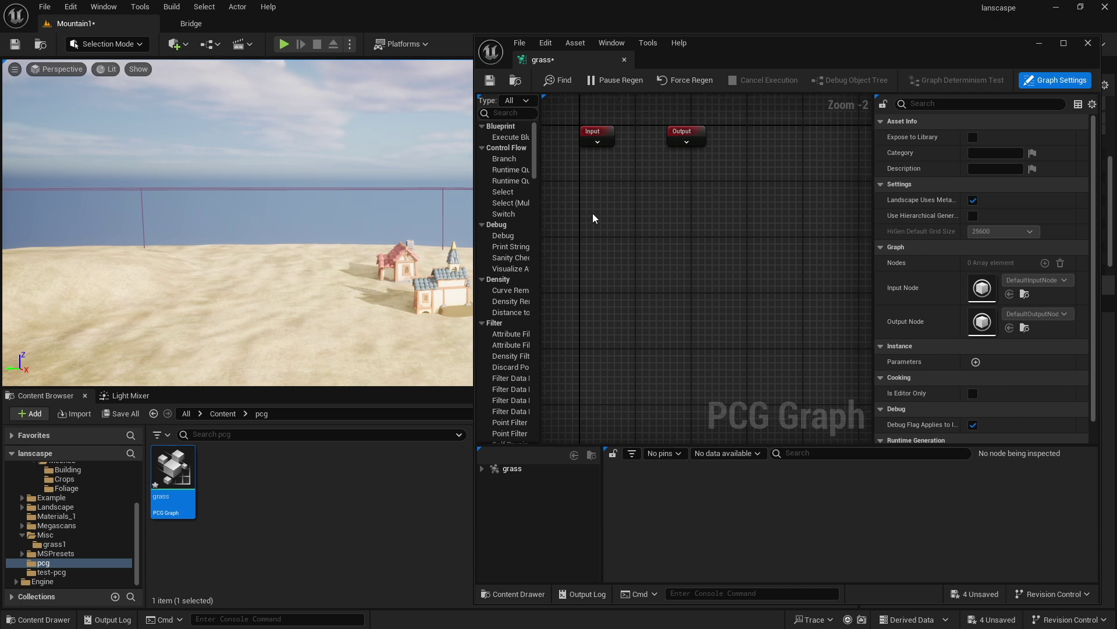
right_click(602, 213)
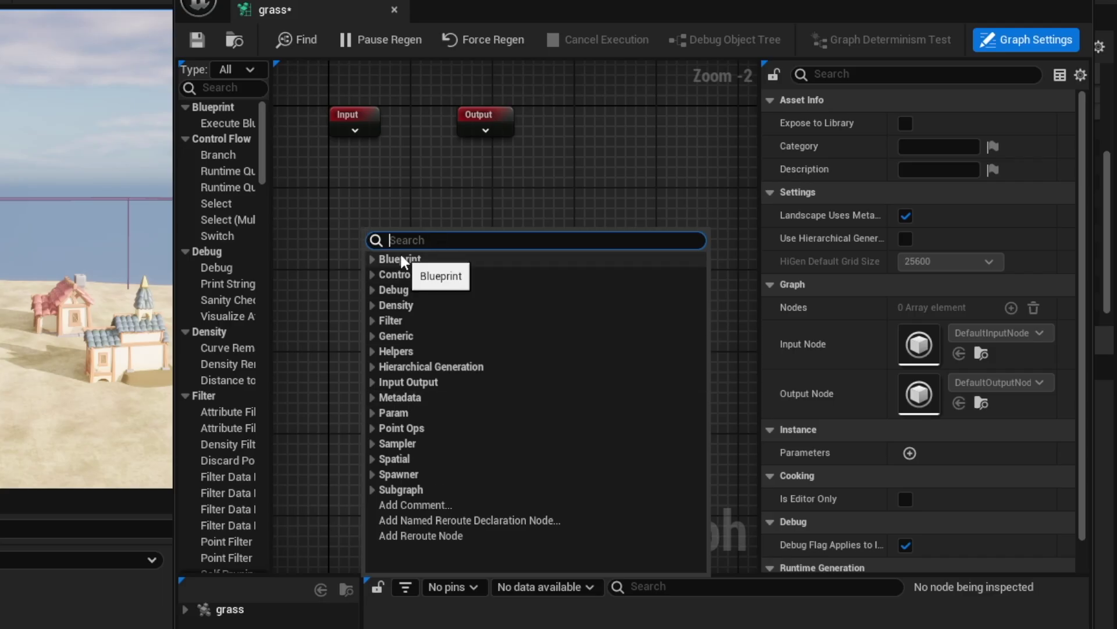
text(get l)
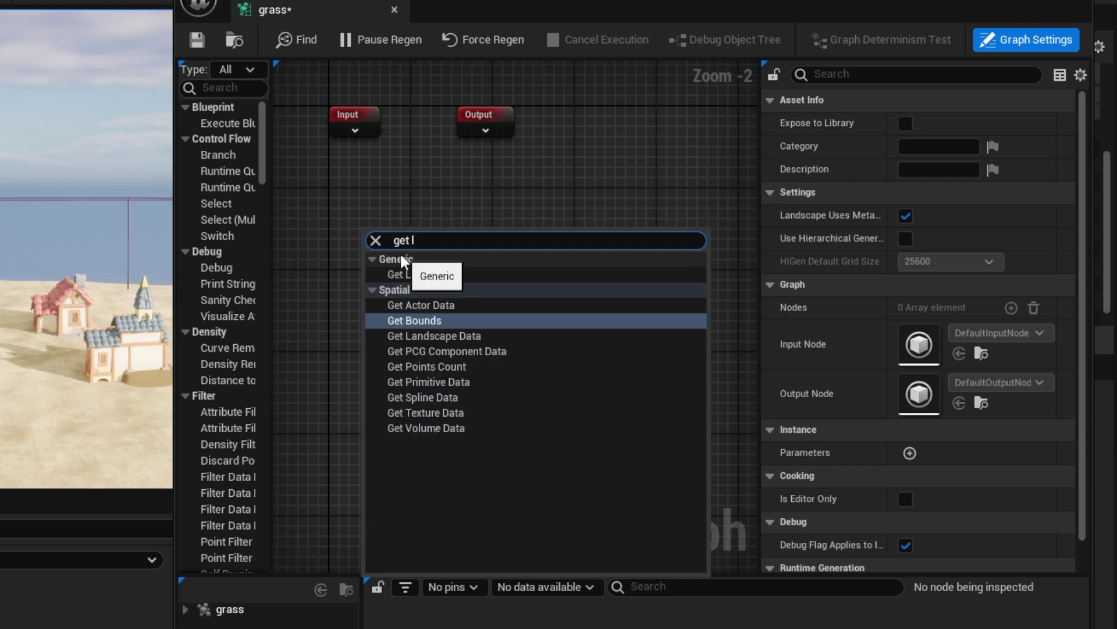
click(407, 337)
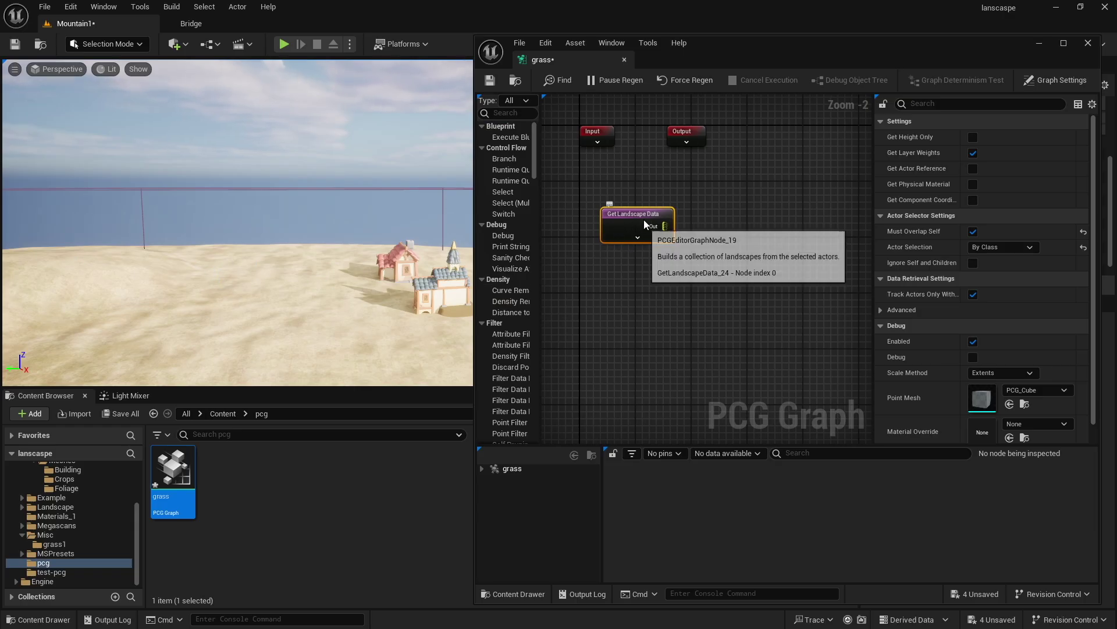
click(597, 142)
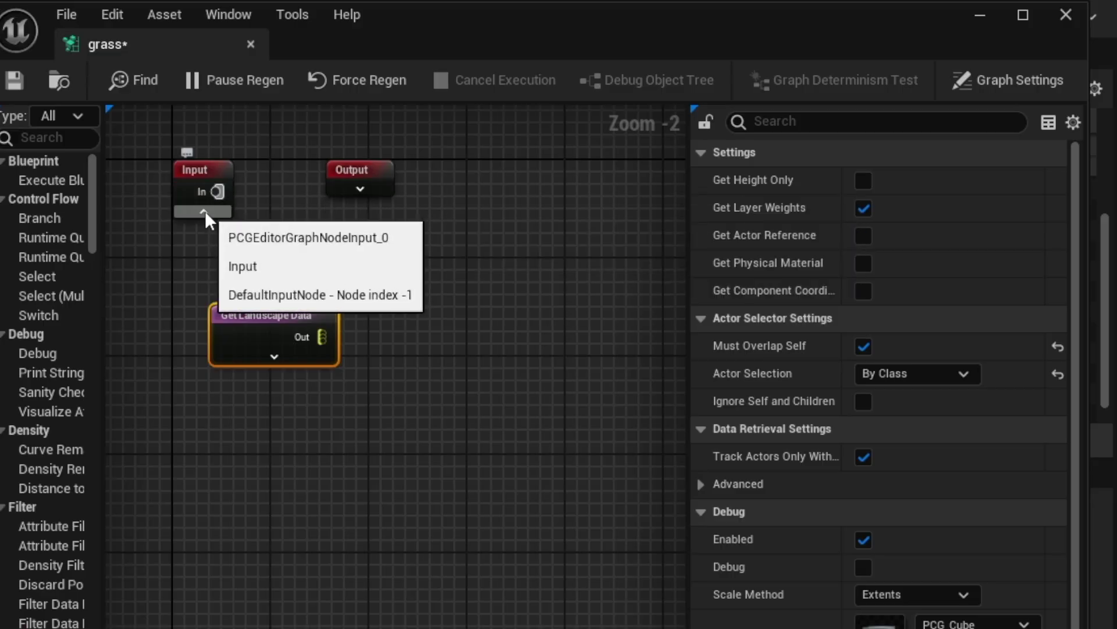
click(204, 211)
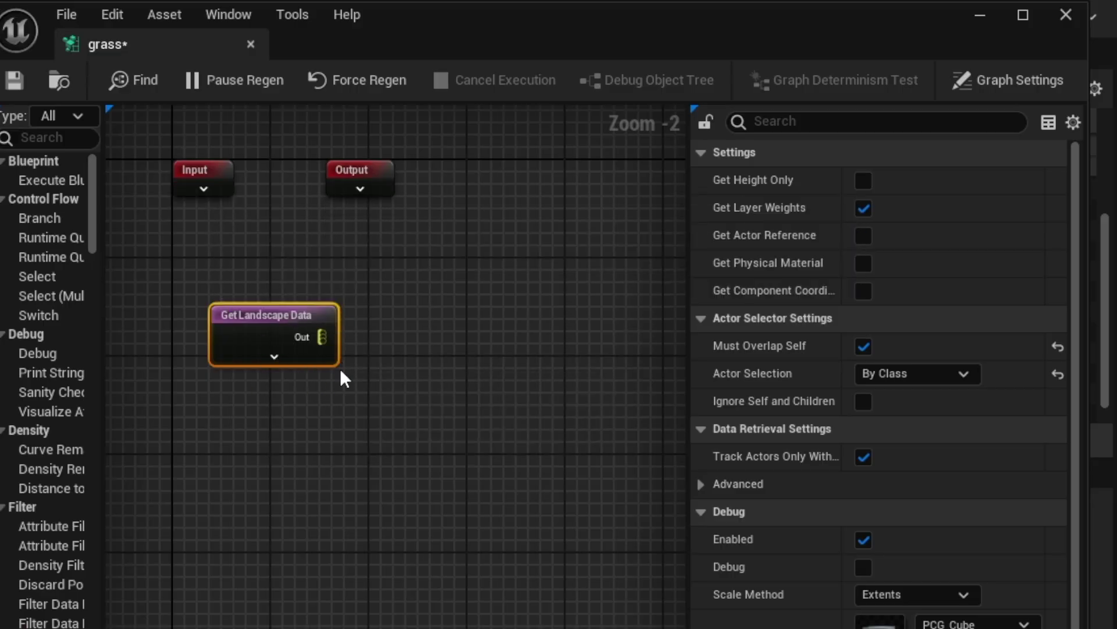
drag(264, 319, 226, 347)
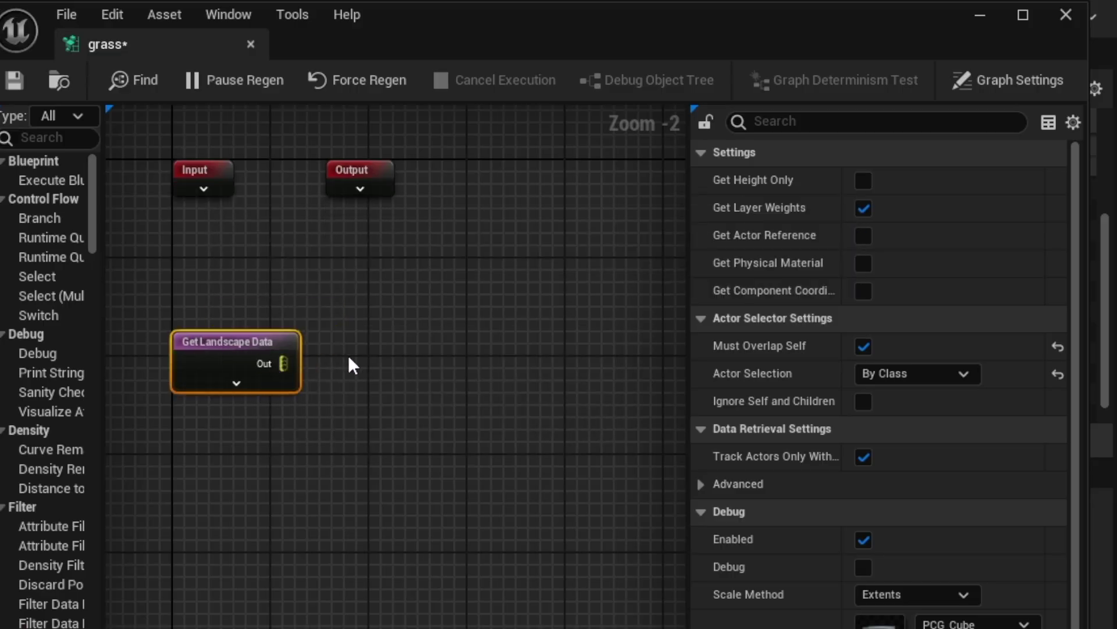
Add a Surface Sampler node and connect the Get Landscape Data output to its Surface input.
right_click(386, 358)
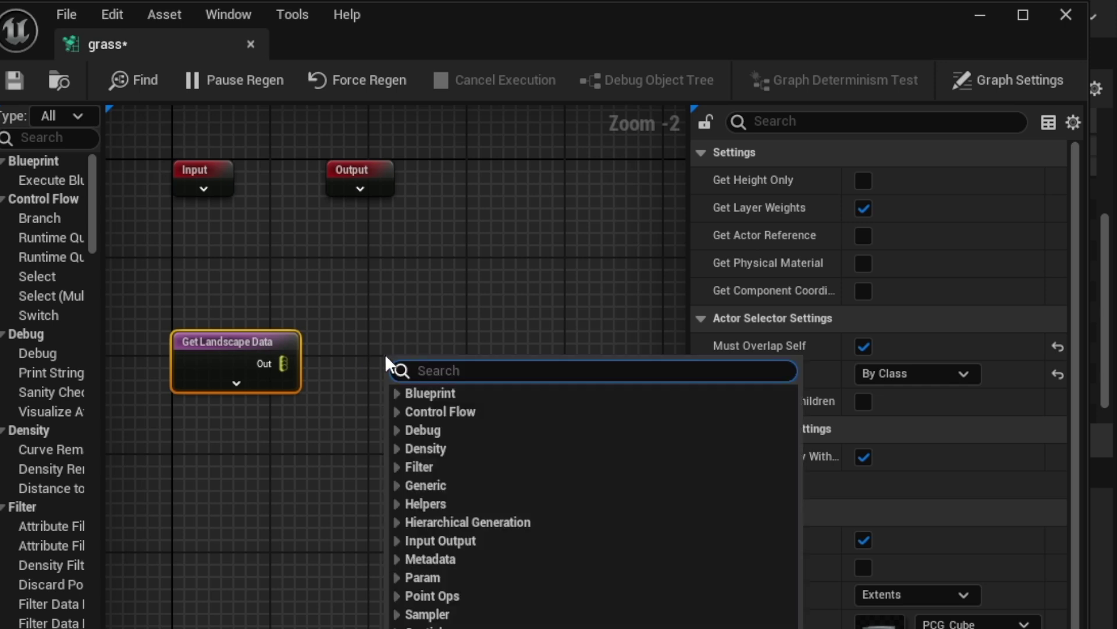
text(surf)
key(Return)
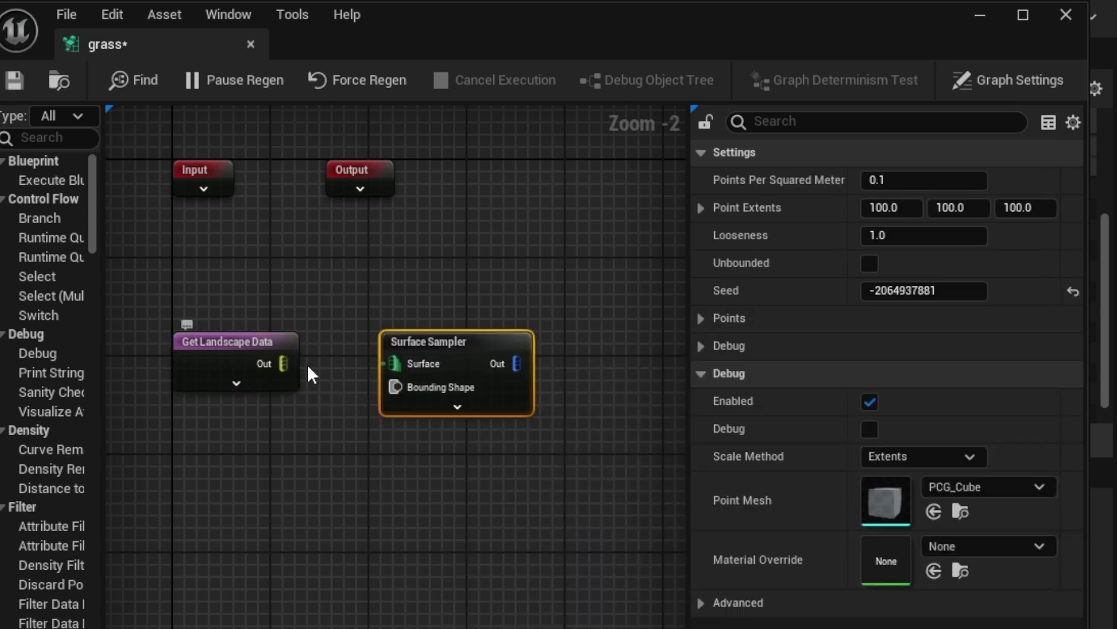
drag(286, 363, 458, 343)
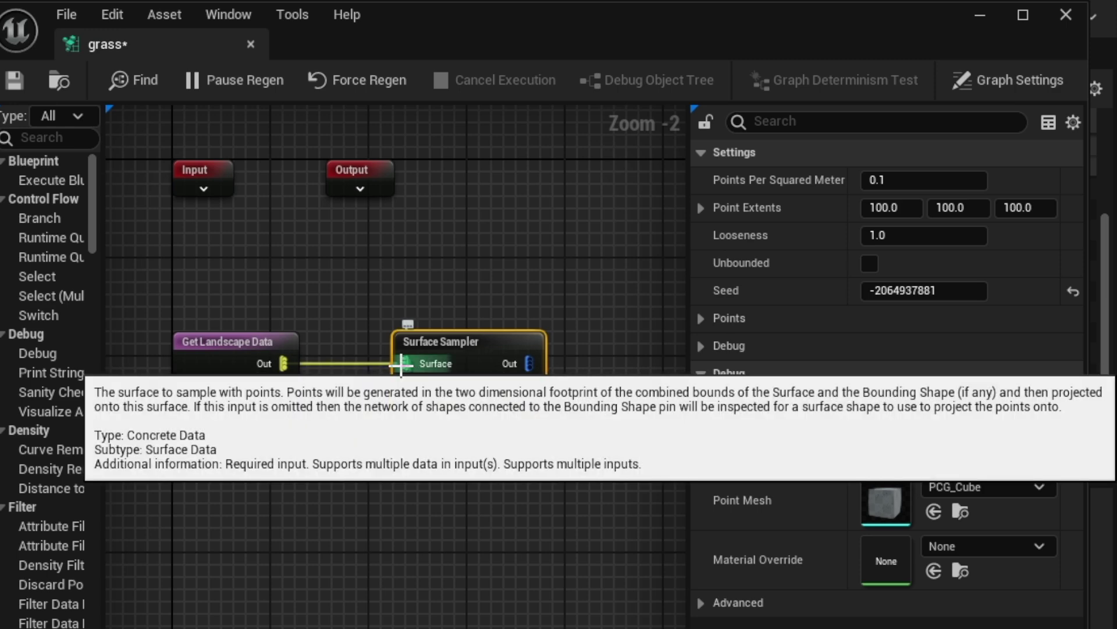
alt+click(401, 365)
drag(284, 365, 403, 362)
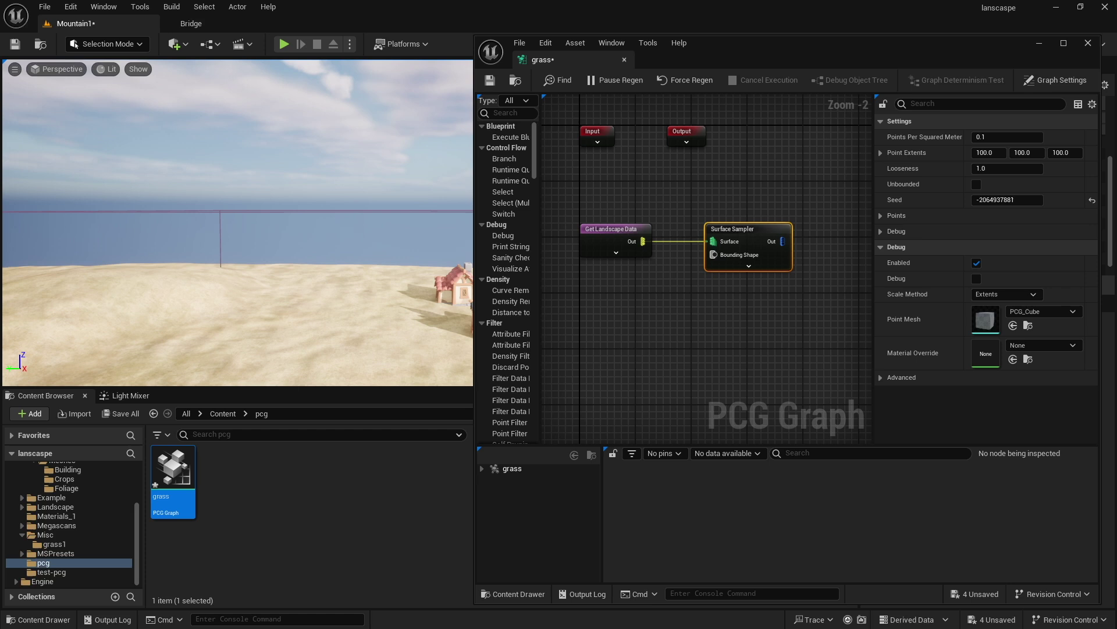
Turn on debug display for the Surface Sampler node to preview its sampled points on the landscape.
mouse_move(241, 279)
right_down()
mouse_move(246, 294)
mouse_move(242, 279)
right_up()
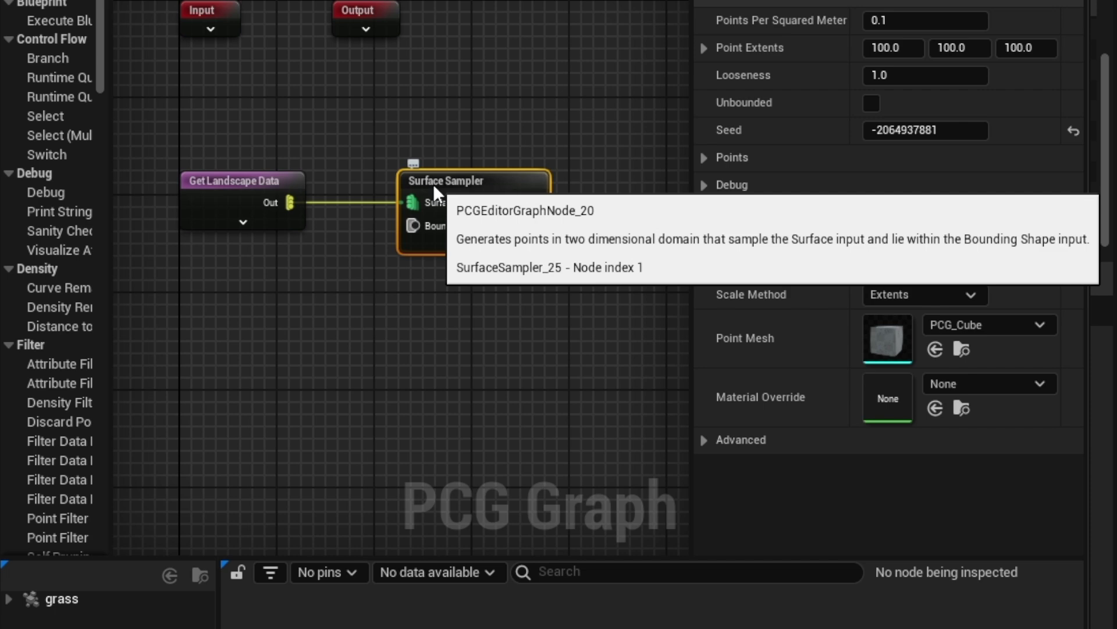
right_click(724, 231)
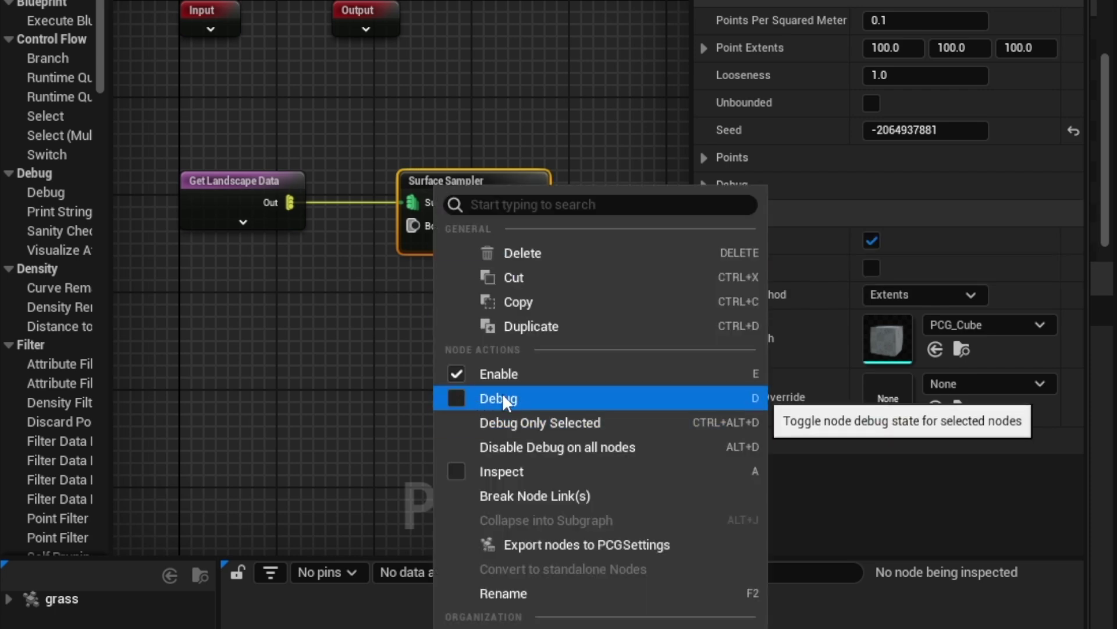
click(524, 398)
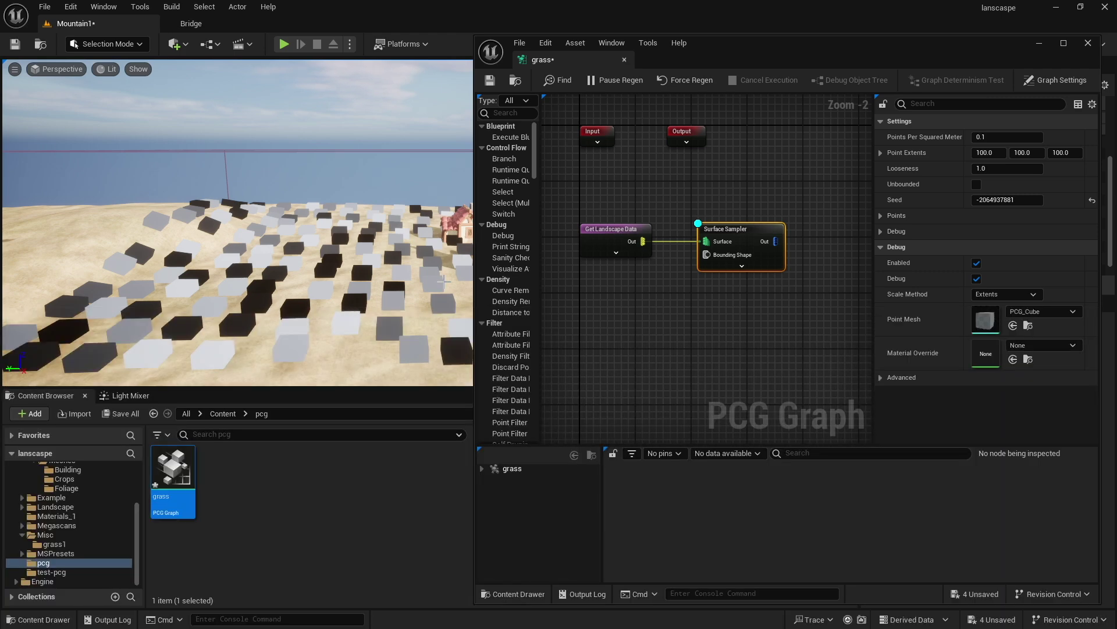
Add a Static Mesh Spawner node beside the Surface Sampler and connect the sampler's Out to its In.
right_drag(701, 309, 657, 310)
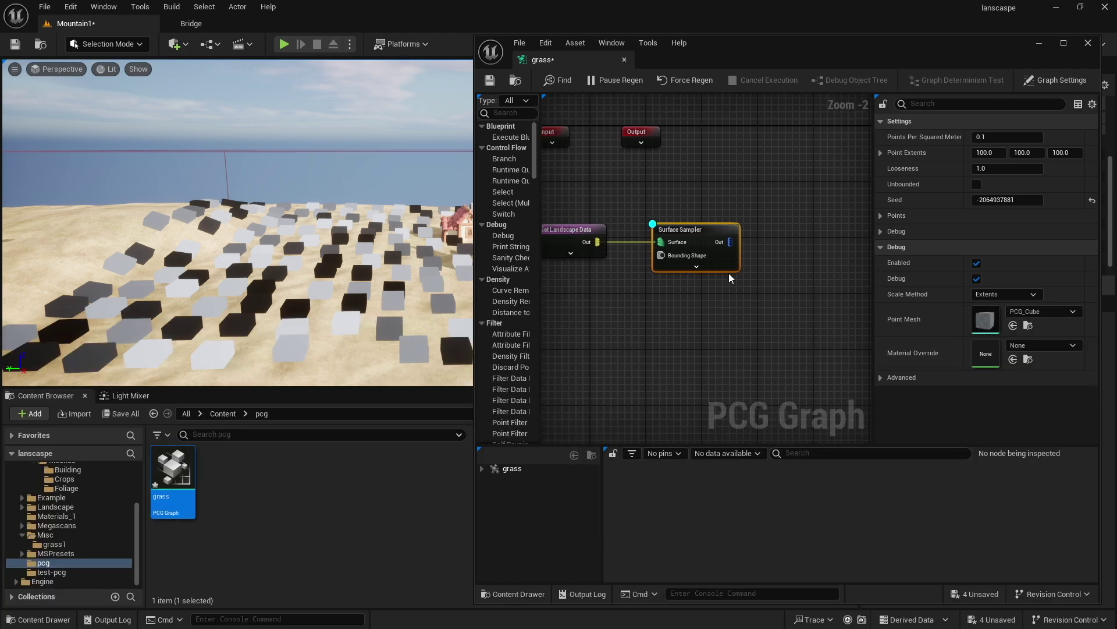
right_drag(731, 279, 664, 288)
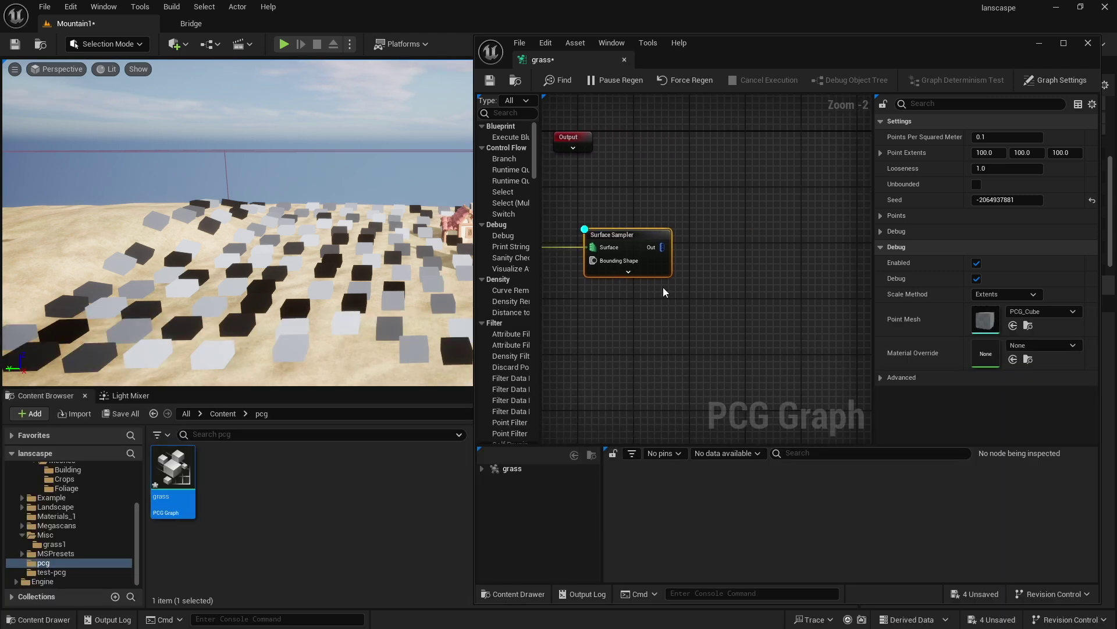
right_click(718, 271)
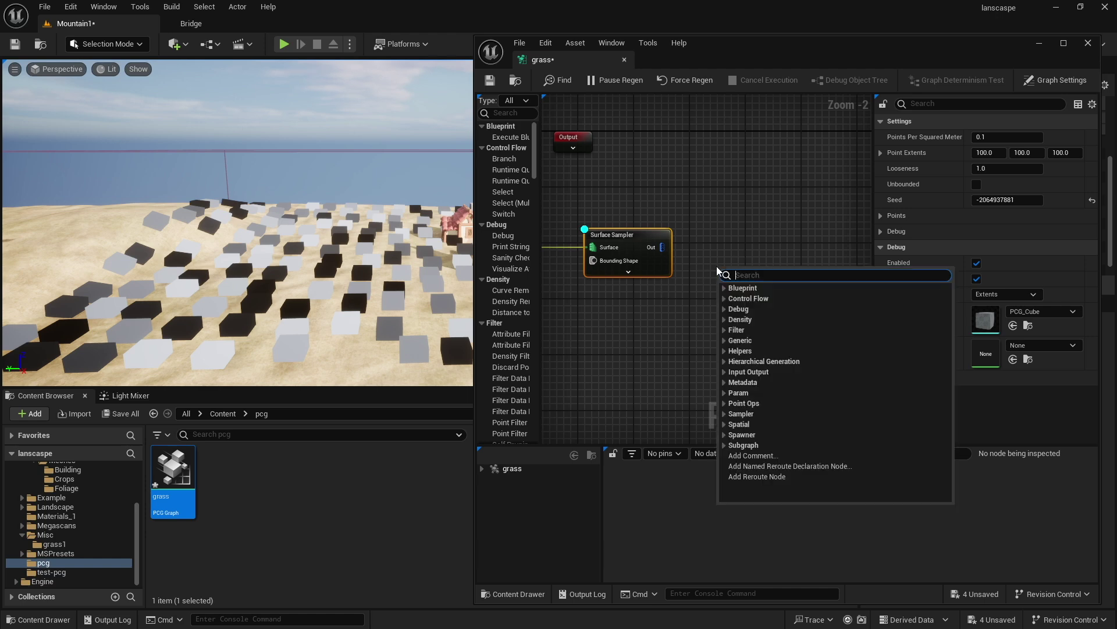
text(static)
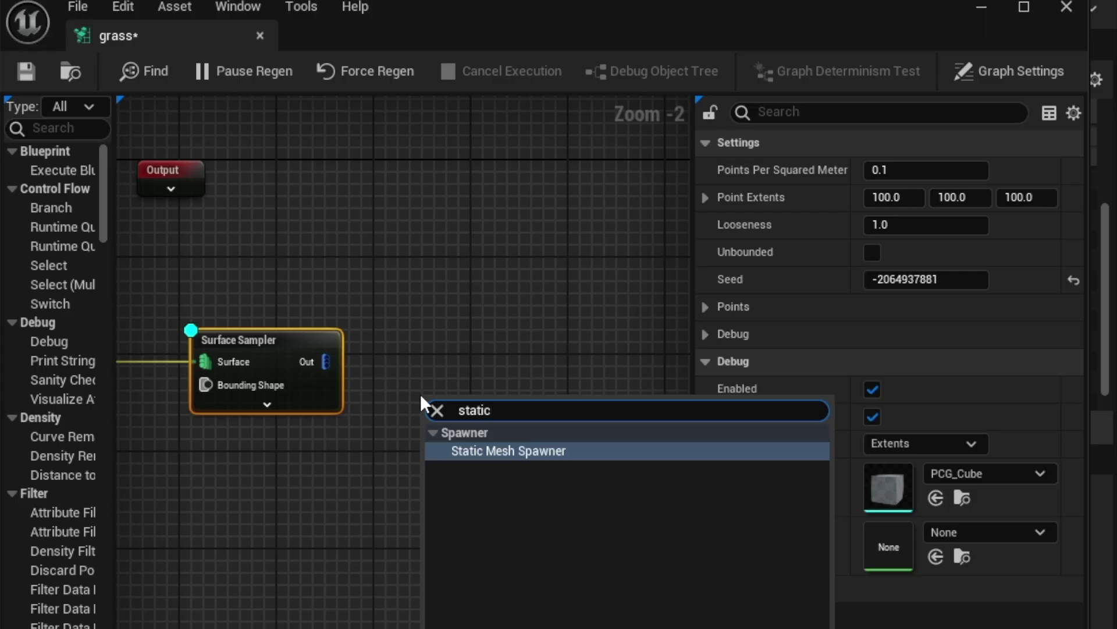
key(Return)
drag(725, 270, 736, 245)
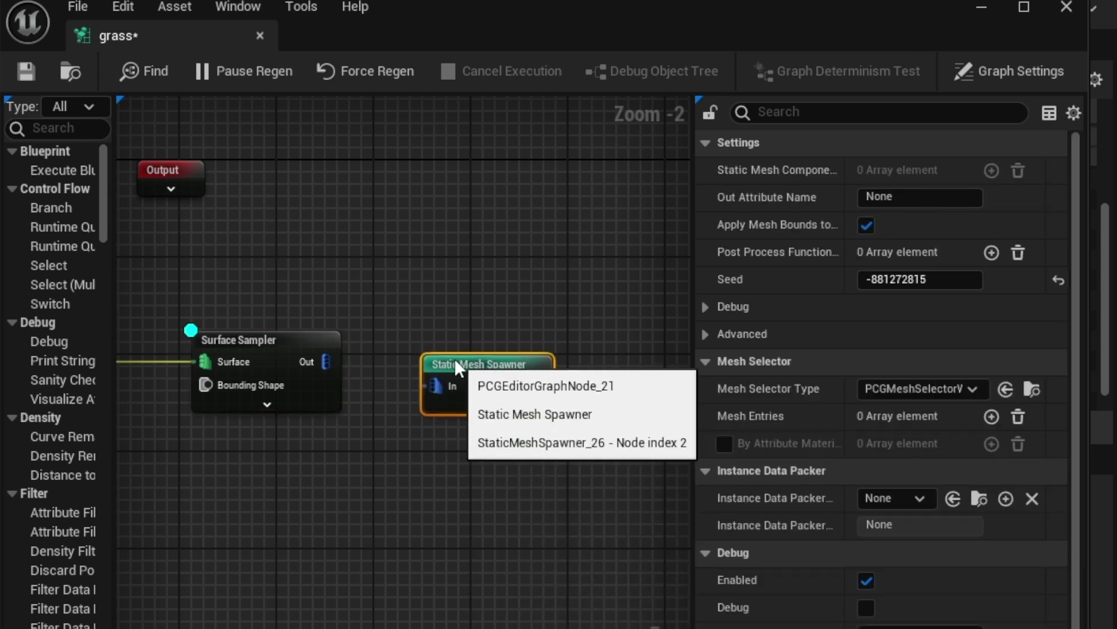
drag(326, 362, 467, 344)
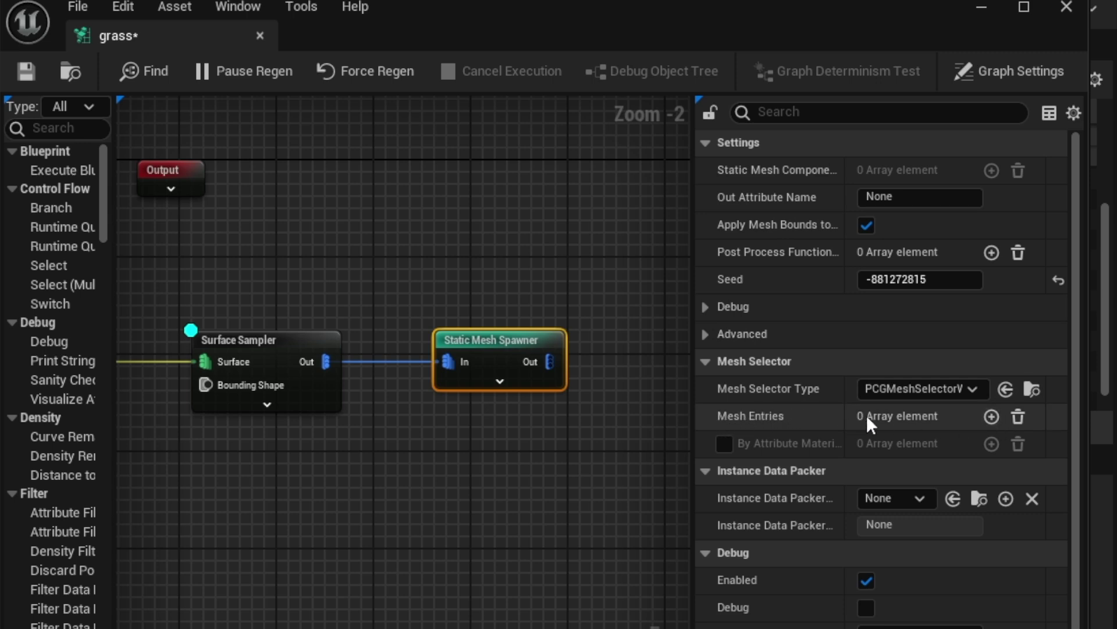
Add a mesh entry to the Static Mesh Spawner and assign ArcadeEditorSphere as its static mesh.
click(991, 415)
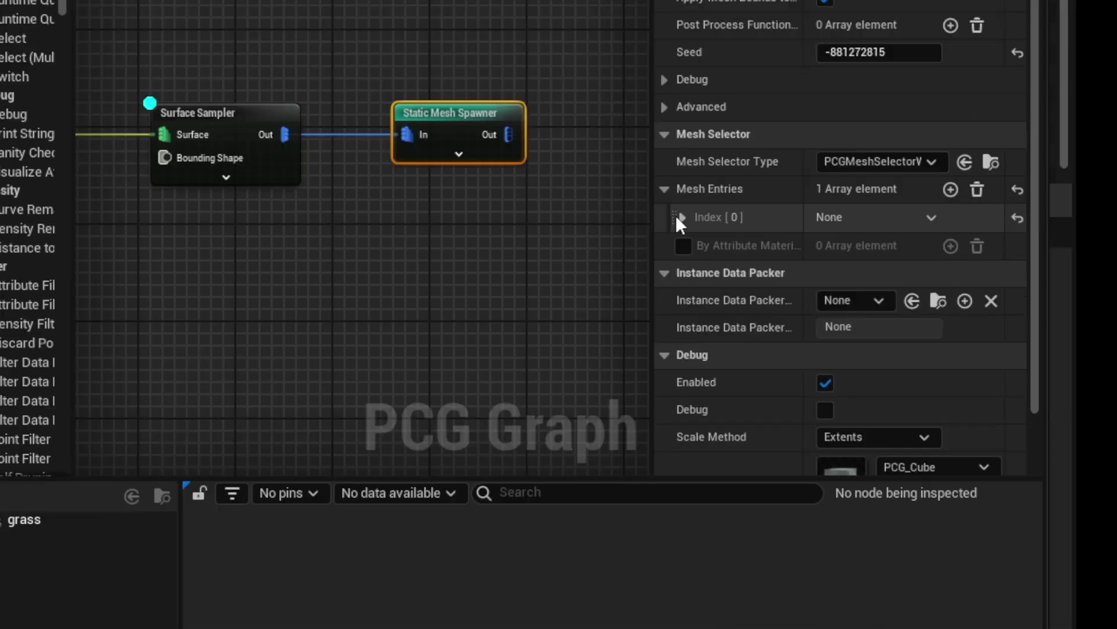
click(724, 444)
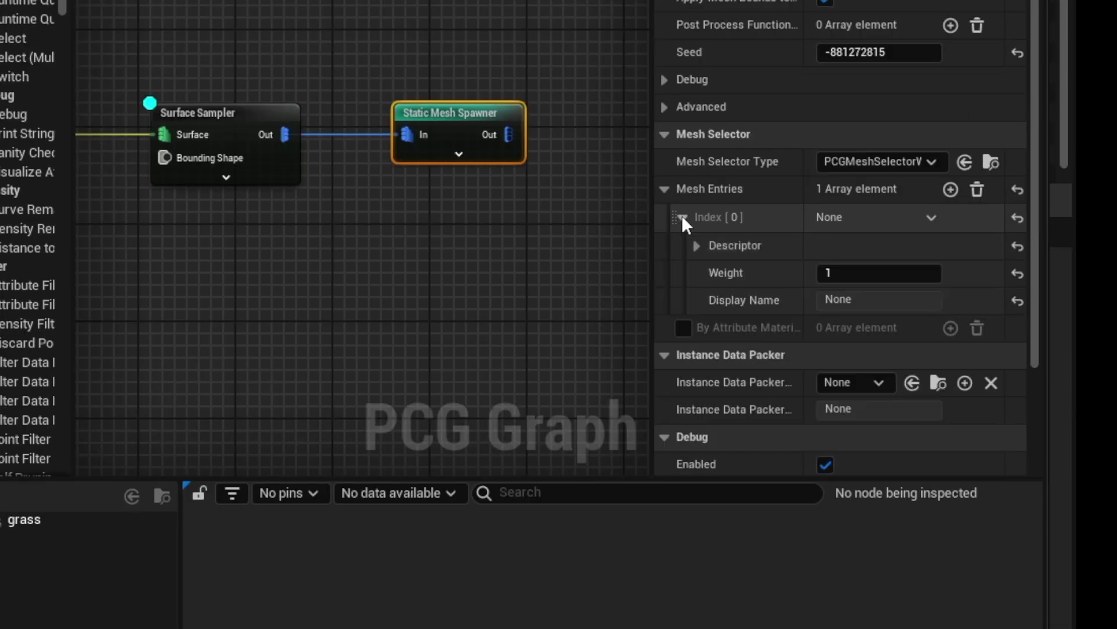
click(696, 245)
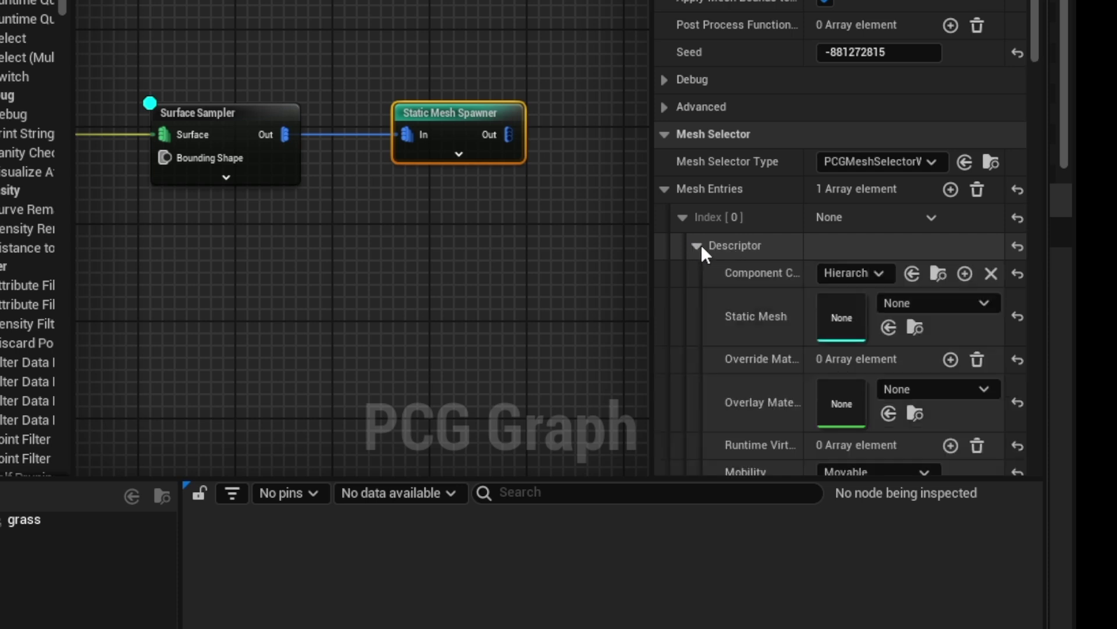
click(975, 301)
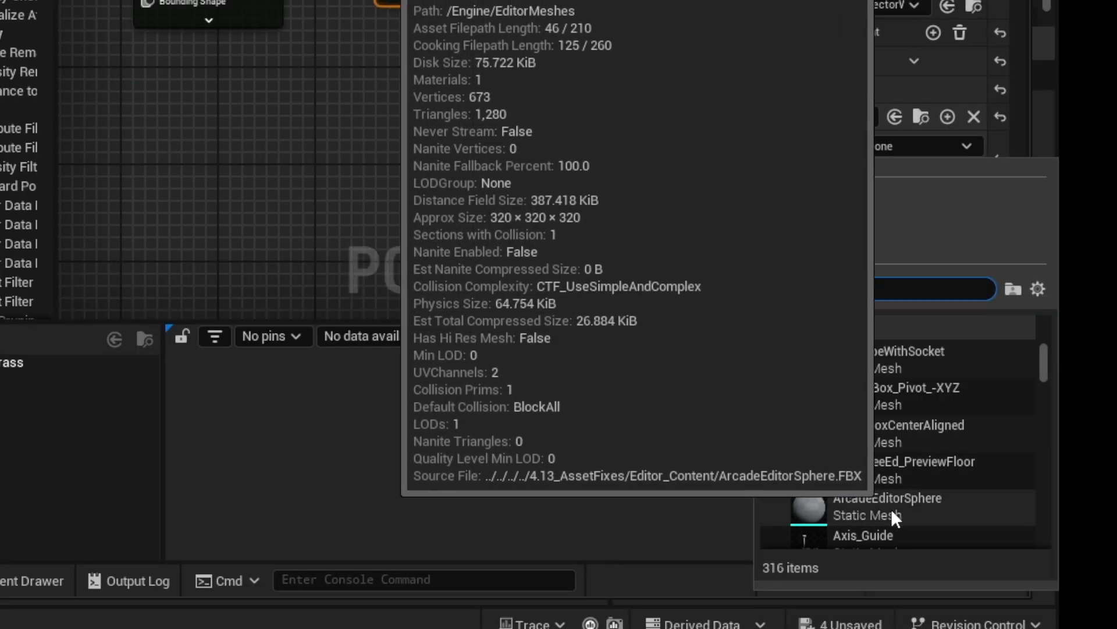
click(884, 507)
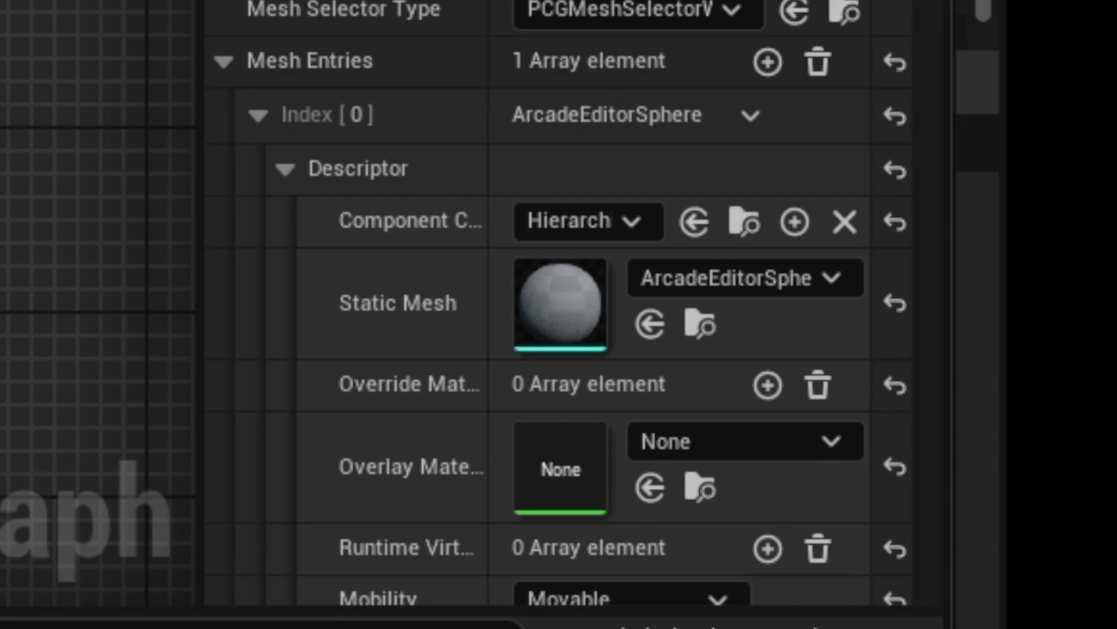
key(w)
mouse_move(237, 198)
right_down()
mouse_move(237, 253)
mouse_move(237, 215)
right_up()
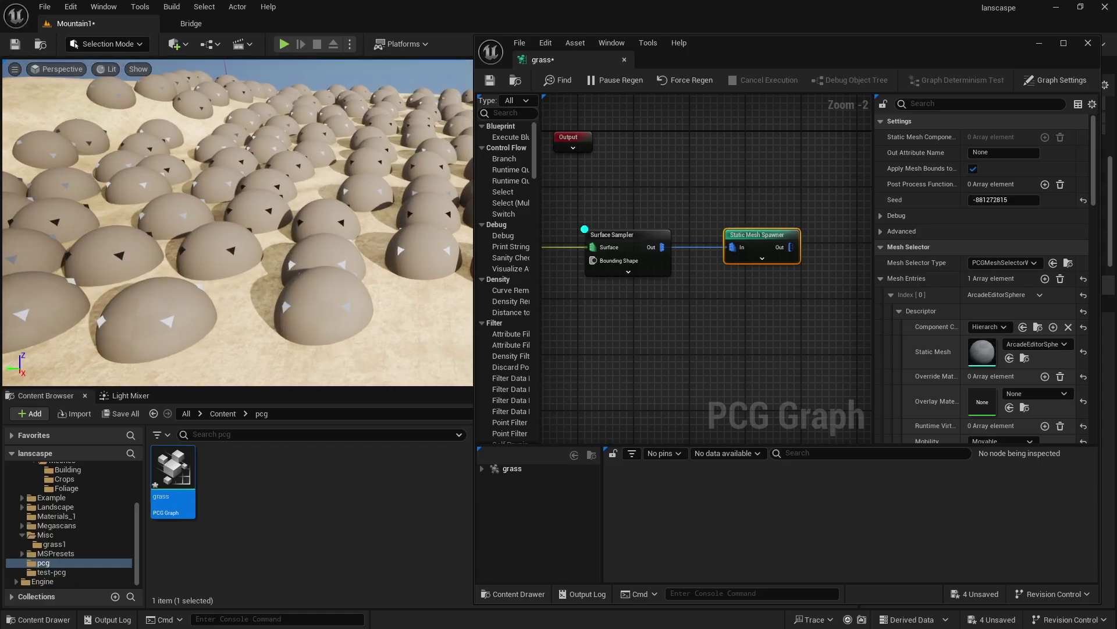
key(s)
Turn off debug display for the Surface Sampler node and check the spawned spheres in the level.
click(611, 235)
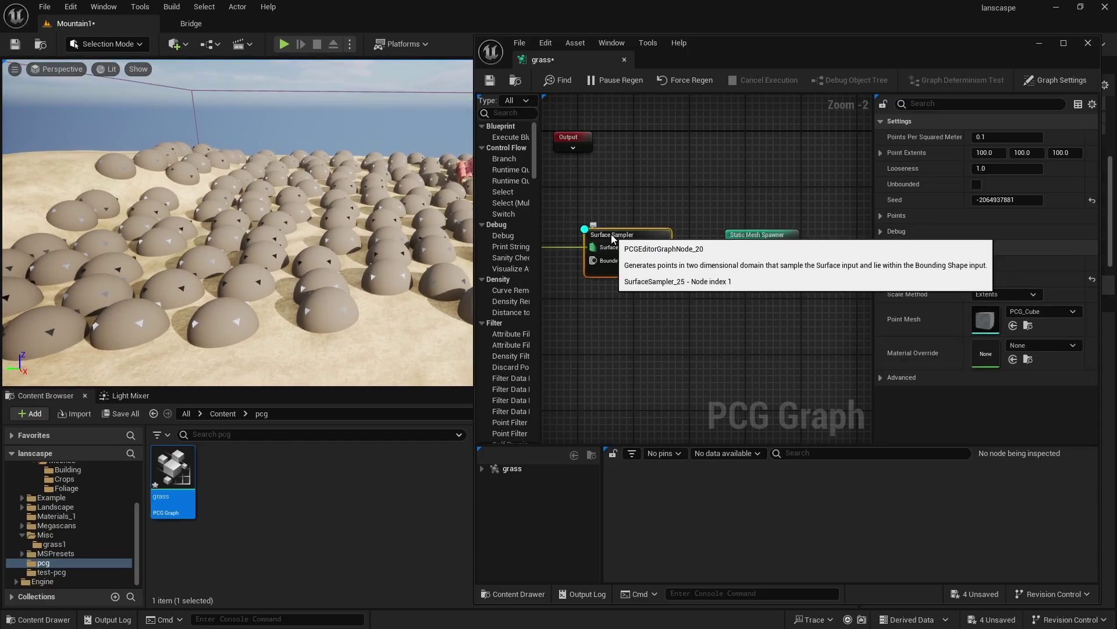
key(d)
right_drag(326, 233, 454, 200)
key(w)
key(s)
right_drag(454, 258, 413, 258)
Replace the static mesh of the spawner's first mesh entry with SM_Tree_01.
click(760, 236)
click(882, 279)
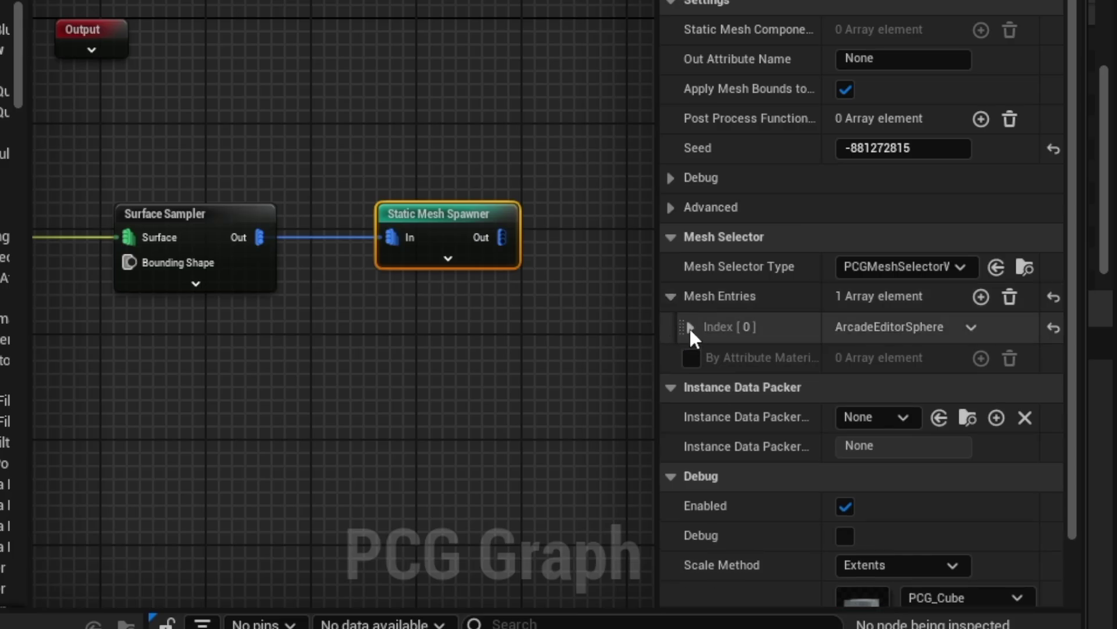
click(690, 327)
click(705, 356)
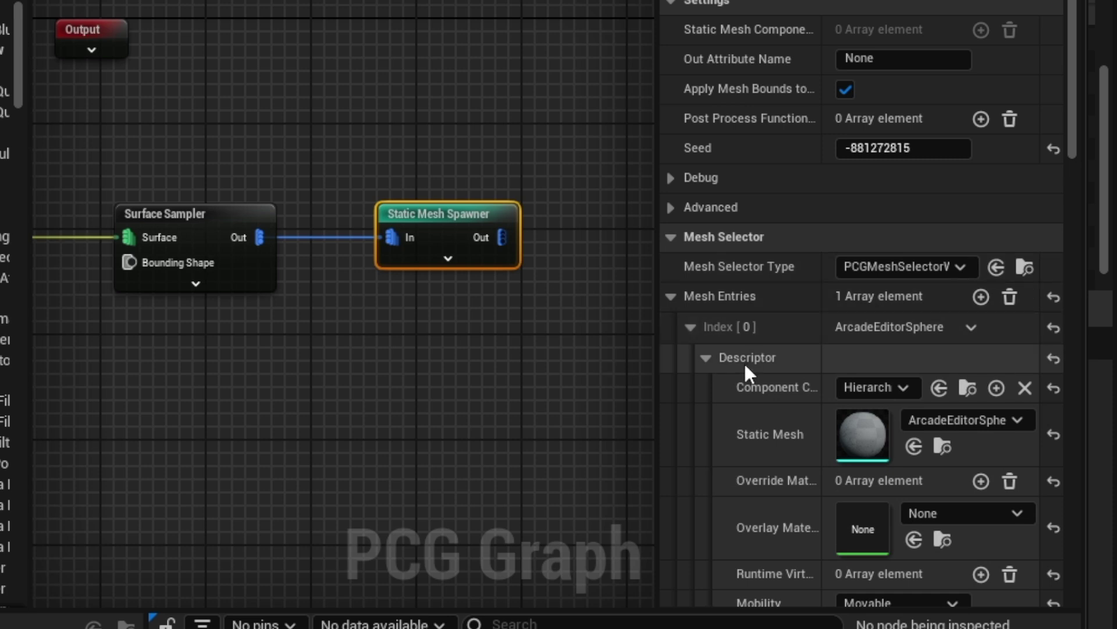
click(944, 419)
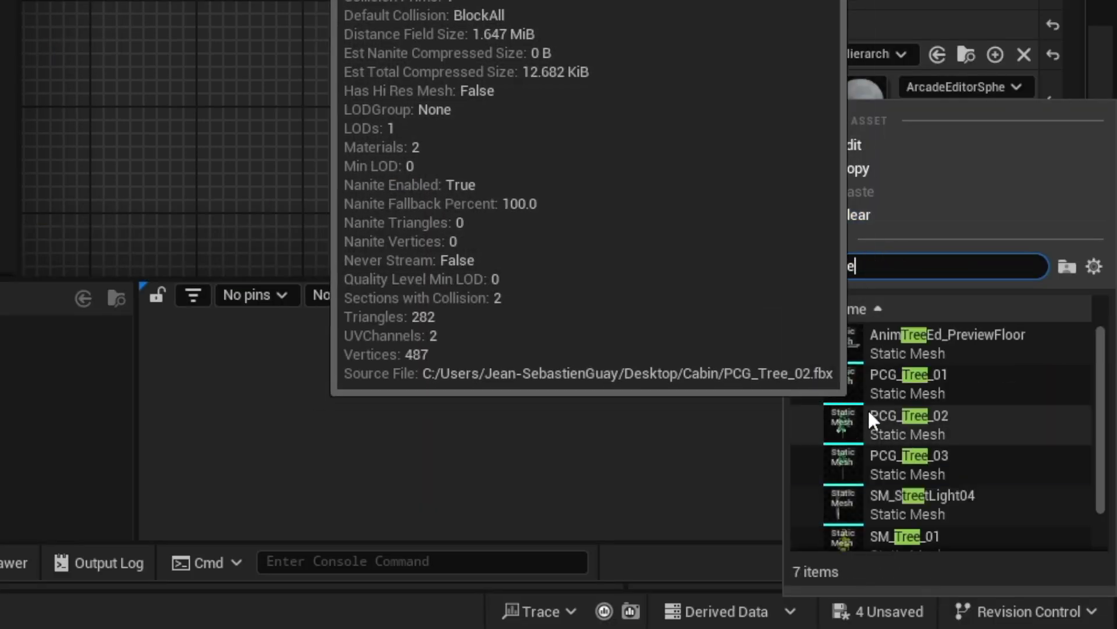
click(902, 498)
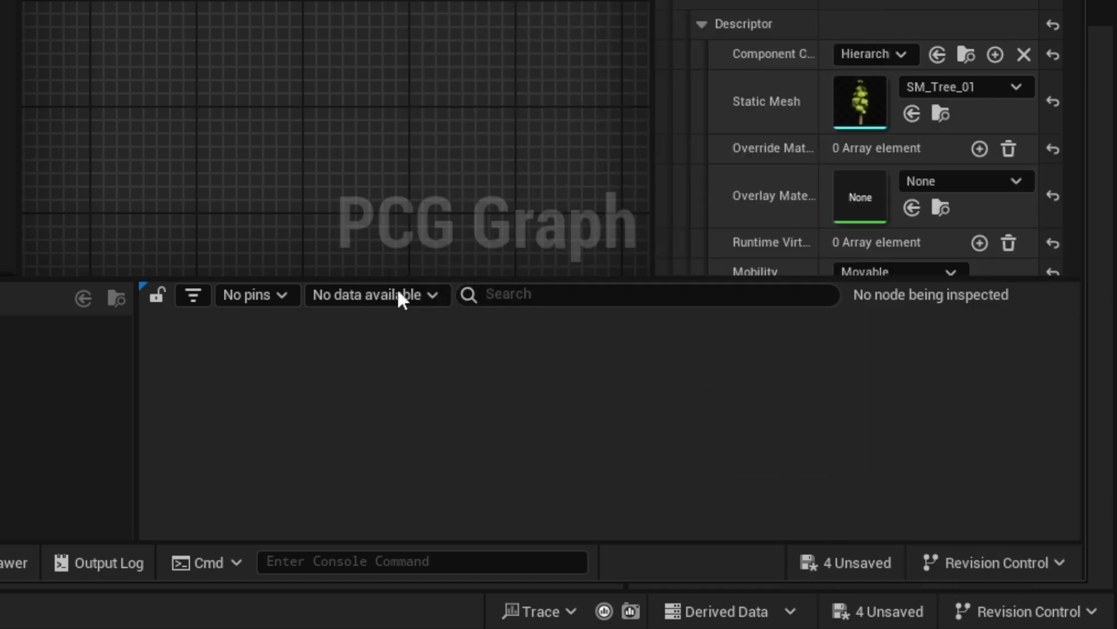
Select the PCG volume with the spawned trees in the level and move it across the landscape.
key(s)
right_drag(237, 233, 233, 211)
key(d)
click(132, 246)
drag(131, 245, 122, 258)
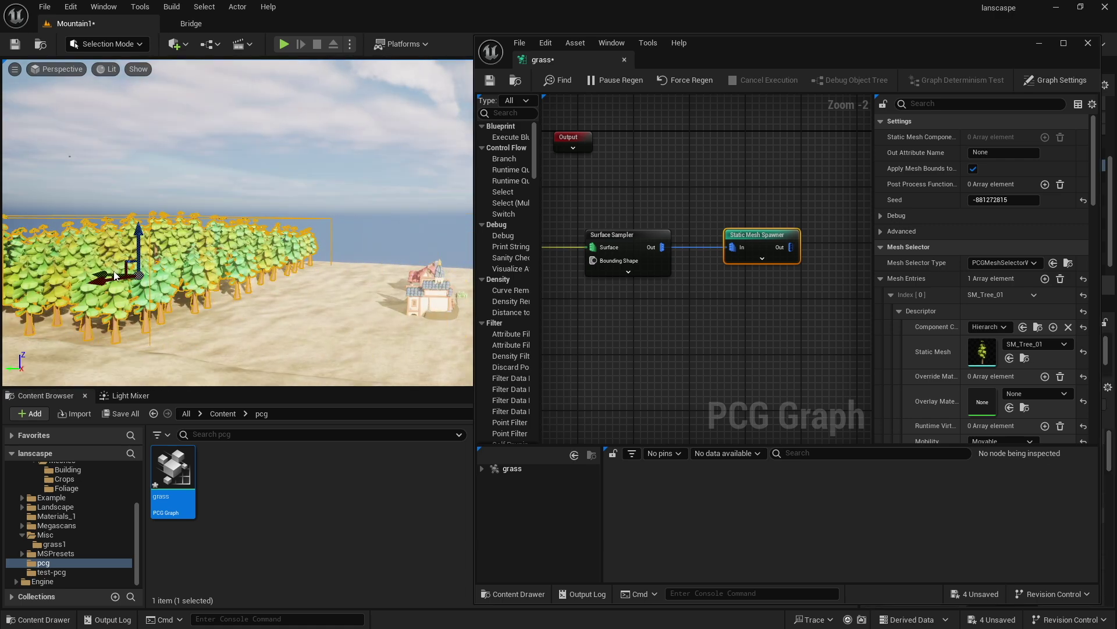
key(d)
mouse_move(112, 271)
right_down()
mouse_move(75, 291)
mouse_move(61, 284)
mouse_move(112, 271)
right_up()
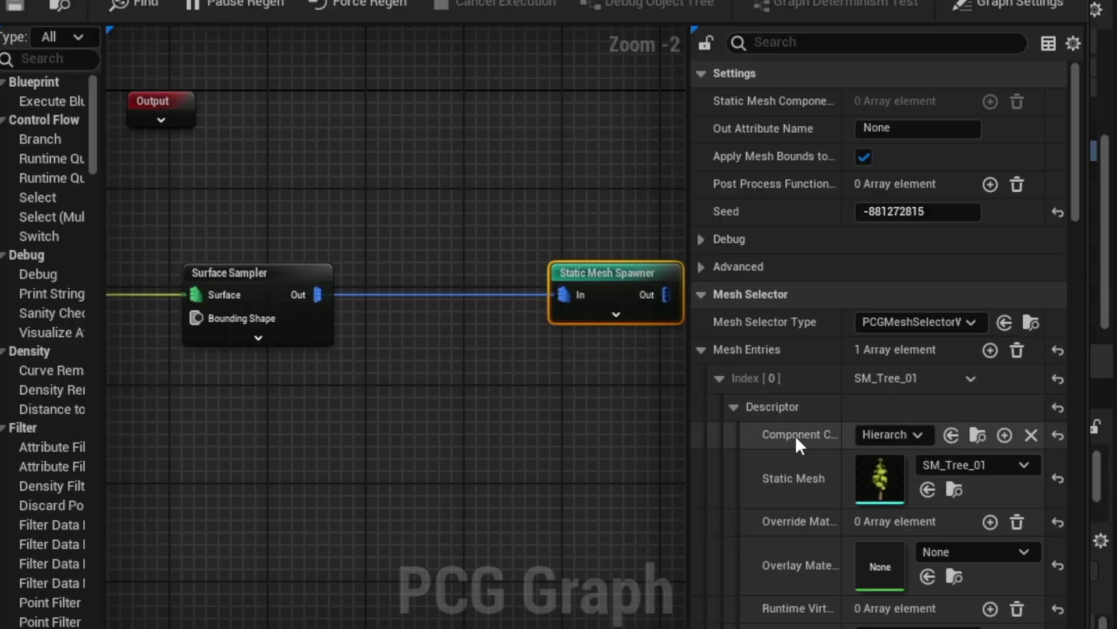
Add a second mesh entry to the Static Mesh Spawner and assign SM_GrassClump_03 as its static mesh.
click(990, 350)
click(719, 378)
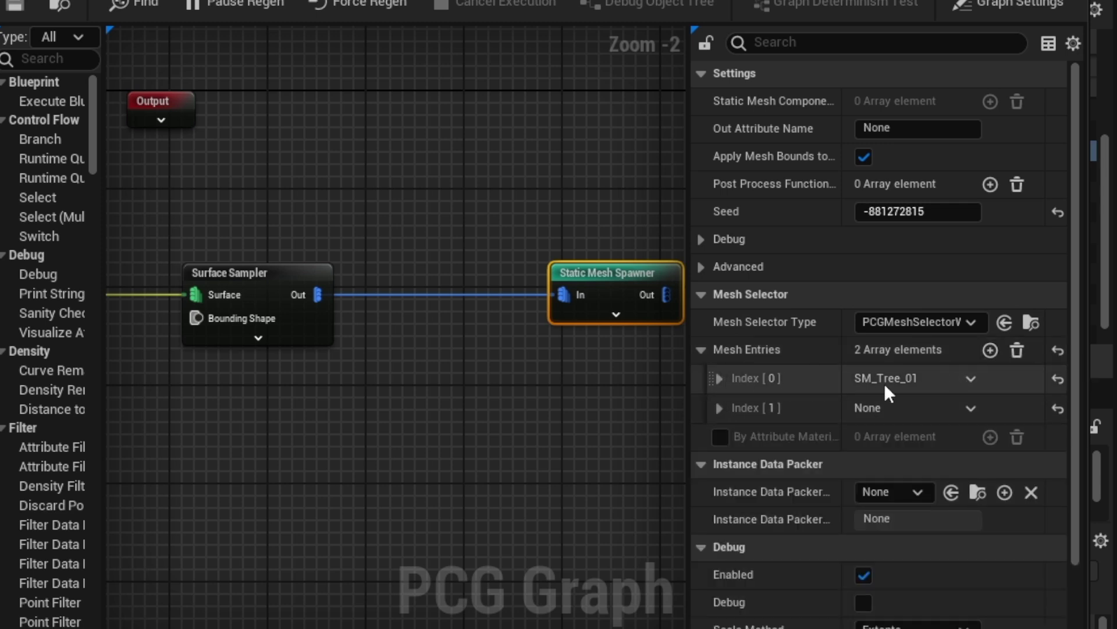
click(720, 408)
click(734, 437)
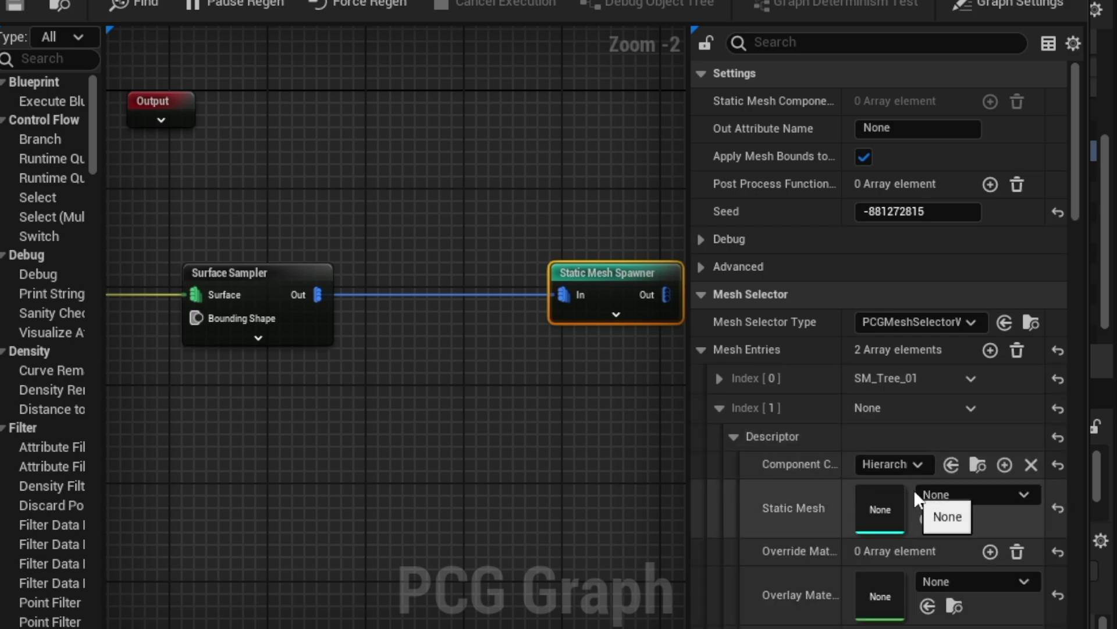
click(1004, 495)
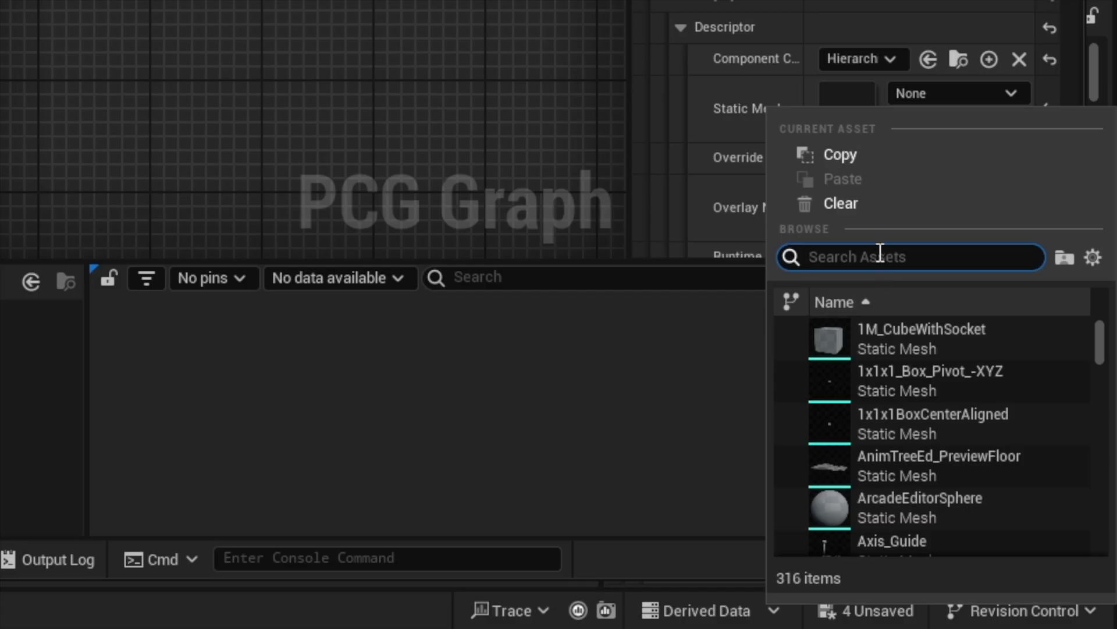
text(grass)
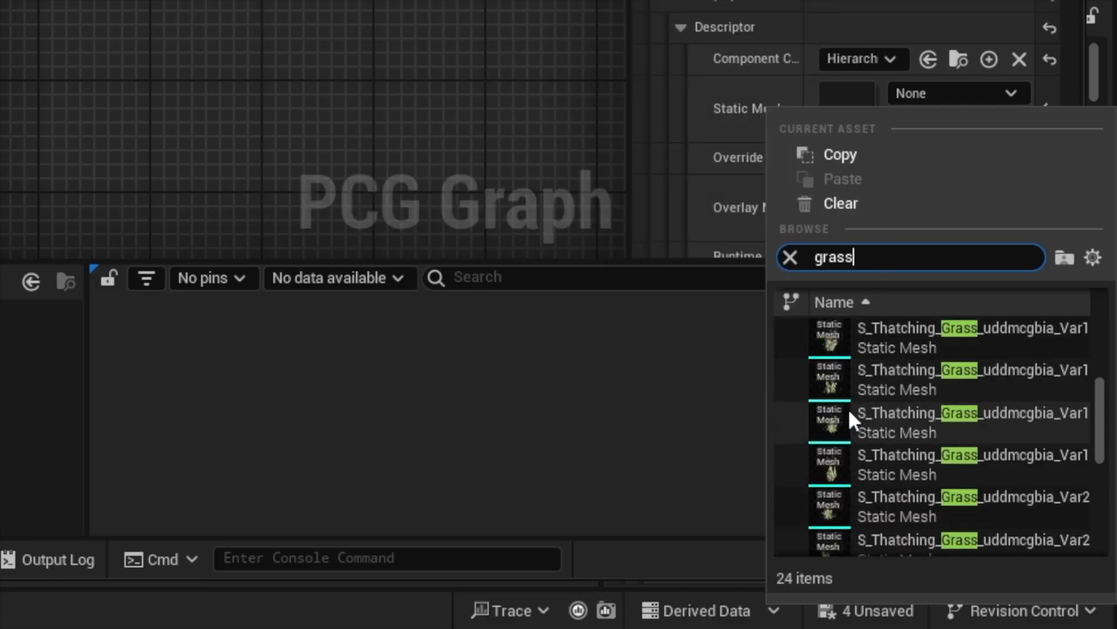
scroll(847, 408, down, 2)
scroll(841, 411, up, 1)
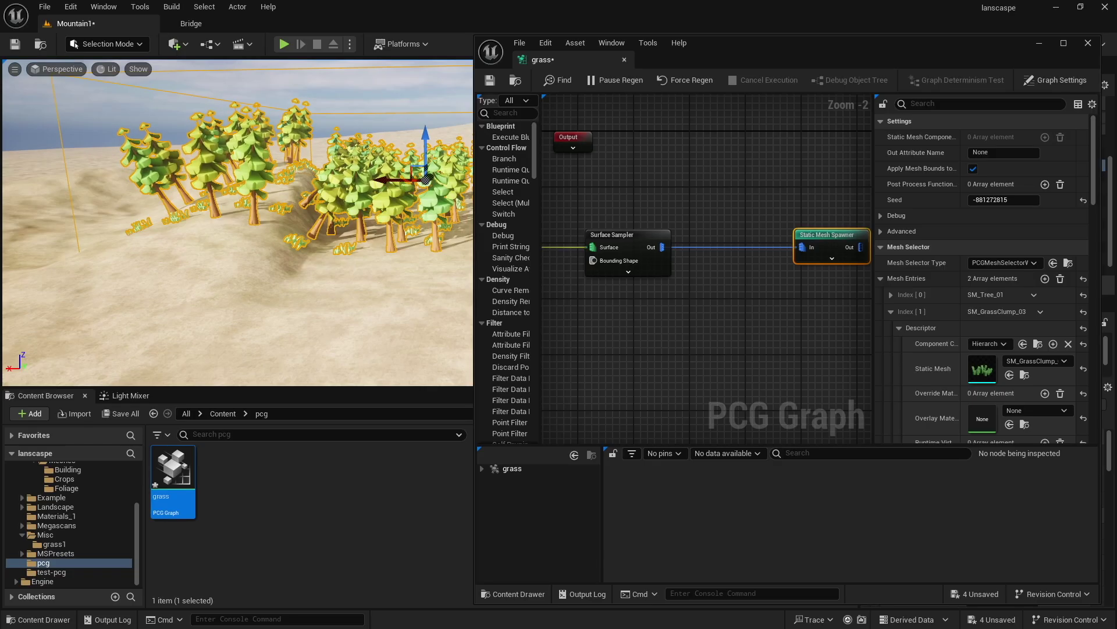
key(Escape)
right_drag(238, 222, 303, 228)
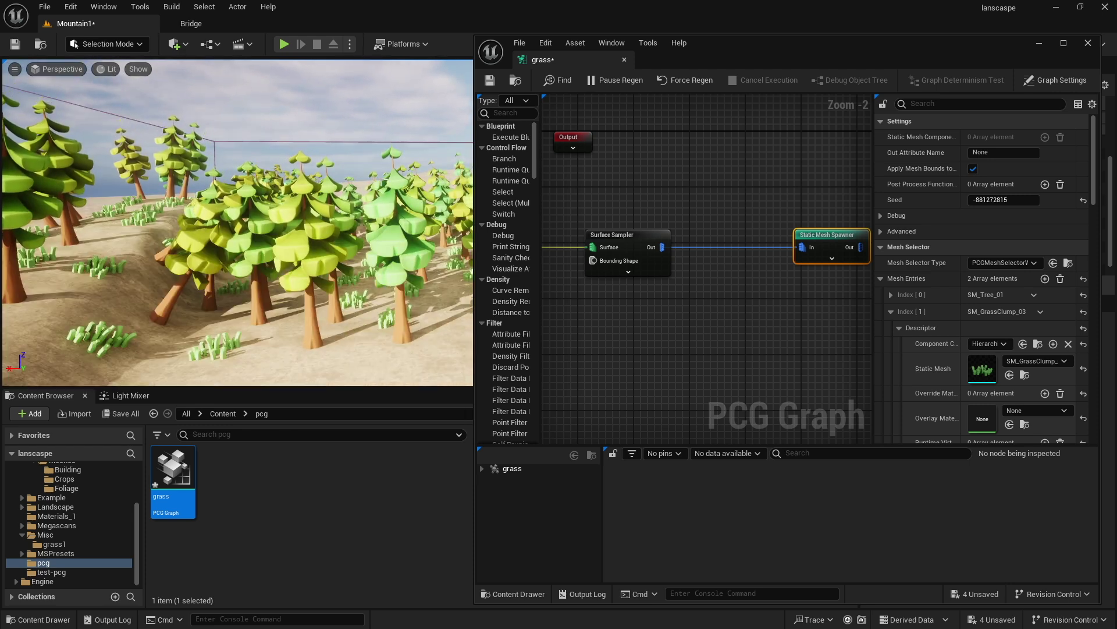
Look through the descriptor settings of the SM_GrassClump_03 mesh entry.
scroll(935, 355, down, 2)
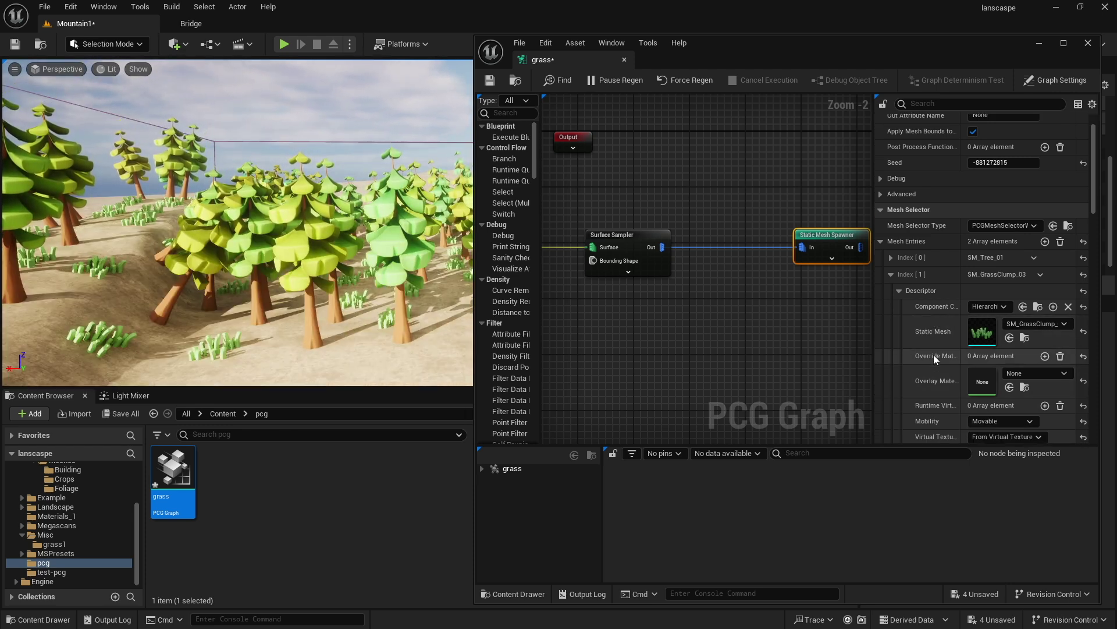
click(891, 274)
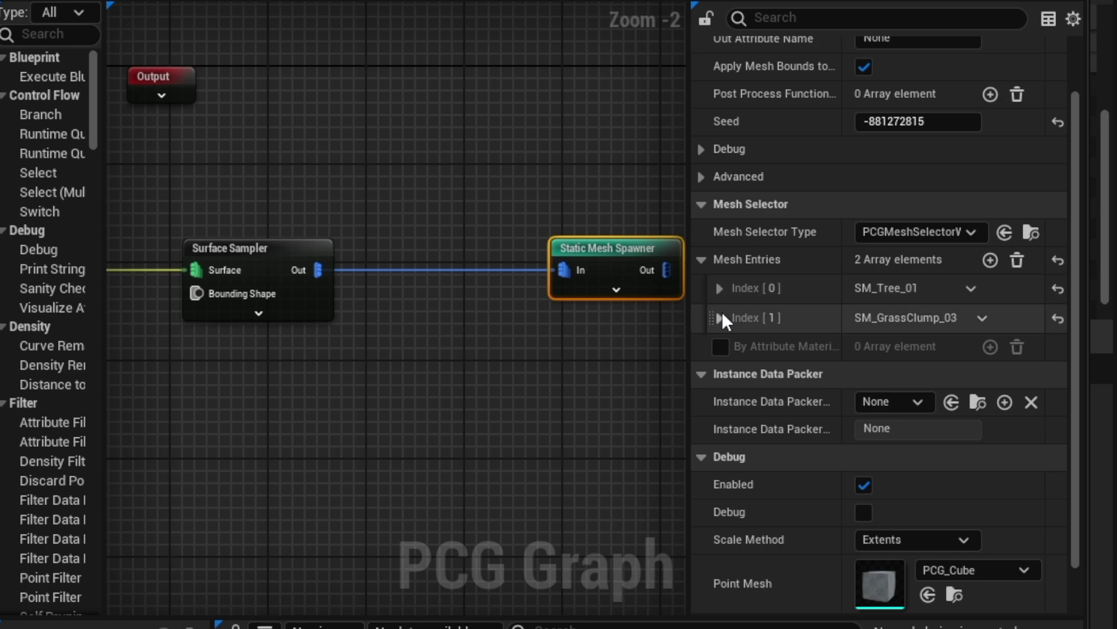
click(892, 271)
click(734, 346)
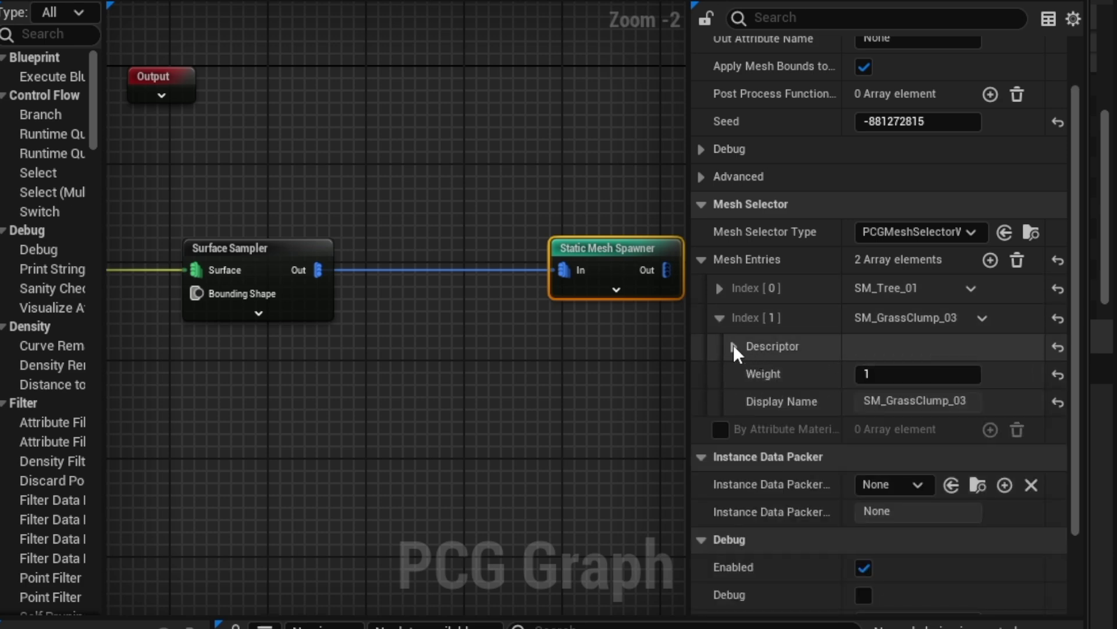
click(733, 346)
scroll(746, 406, down, 10)
scroll(757, 396, up, 2)
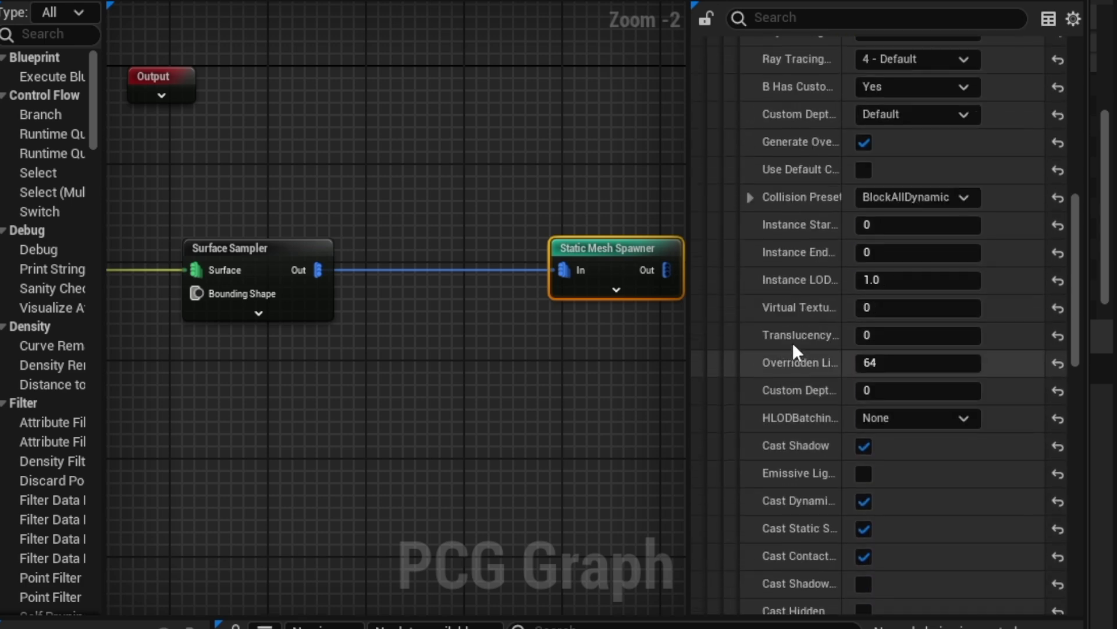
scroll(788, 419, up, 7)
scroll(780, 414, up, 3)
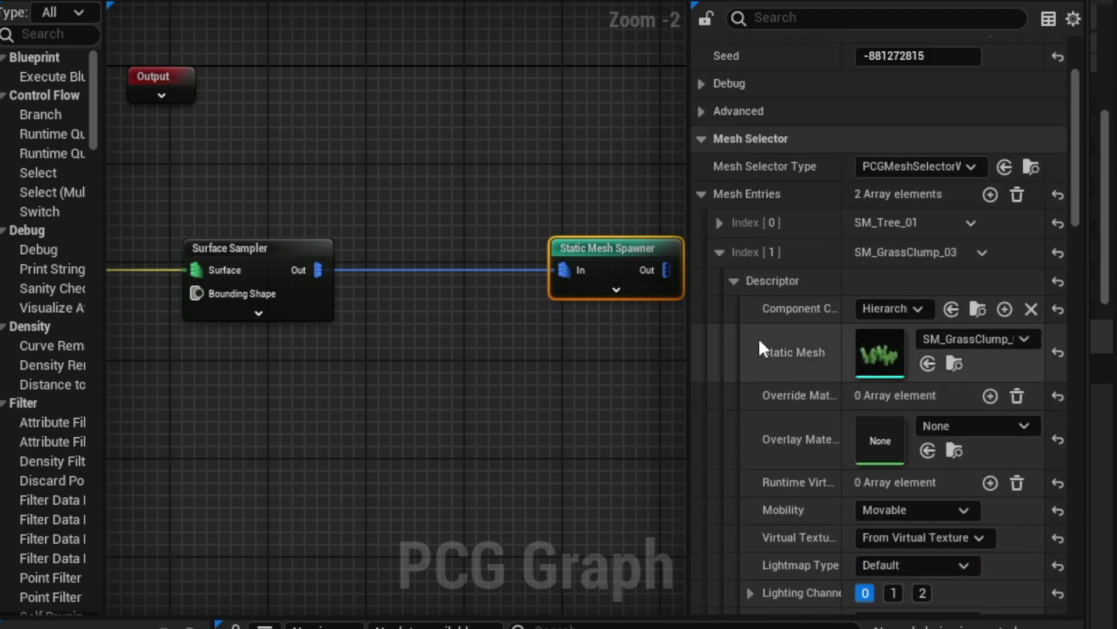
Collapse the grass clump entry's descriptor and set the entry's weight to 20.
click(732, 281)
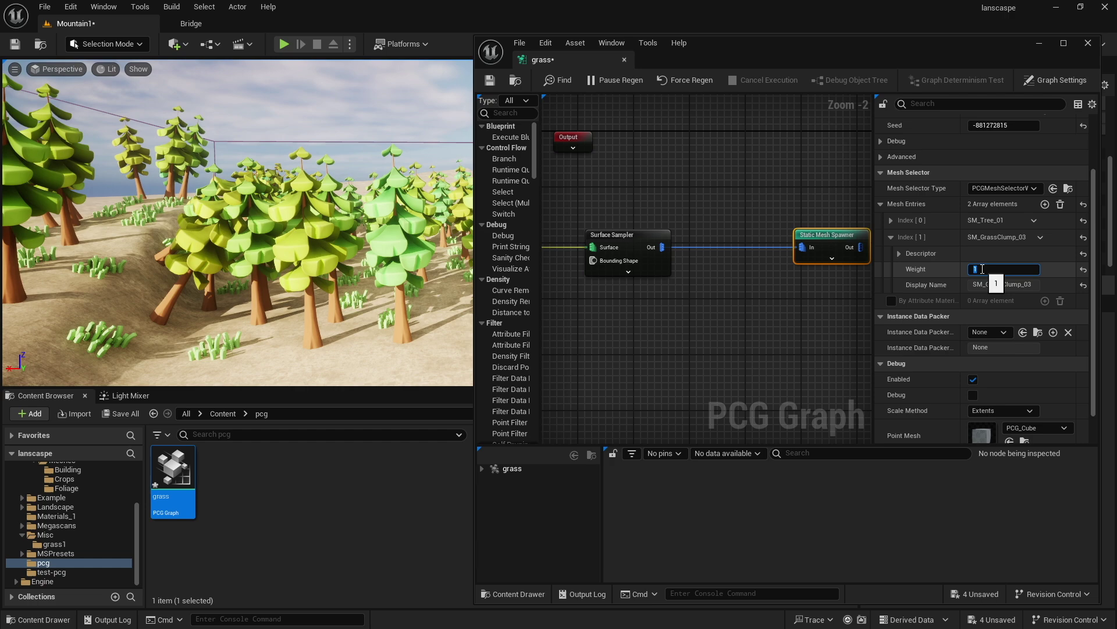
text(20)
key(Tab)
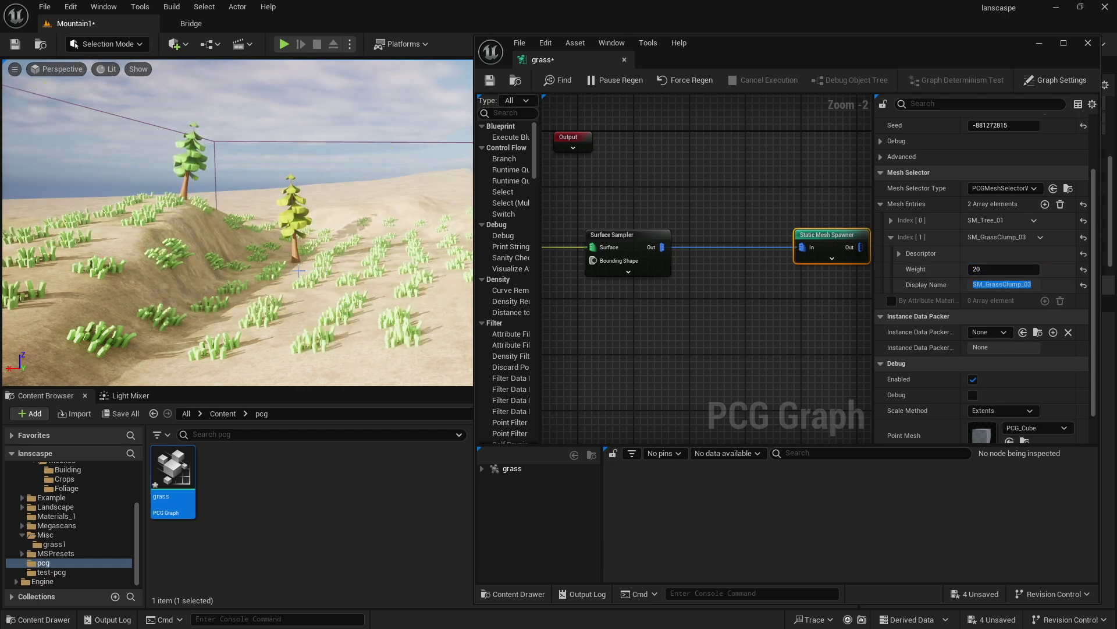
Expand the SM_Tree_01 mesh entry and look over the mix of trees and grass in the level.
right_drag(298, 271, 364, 271)
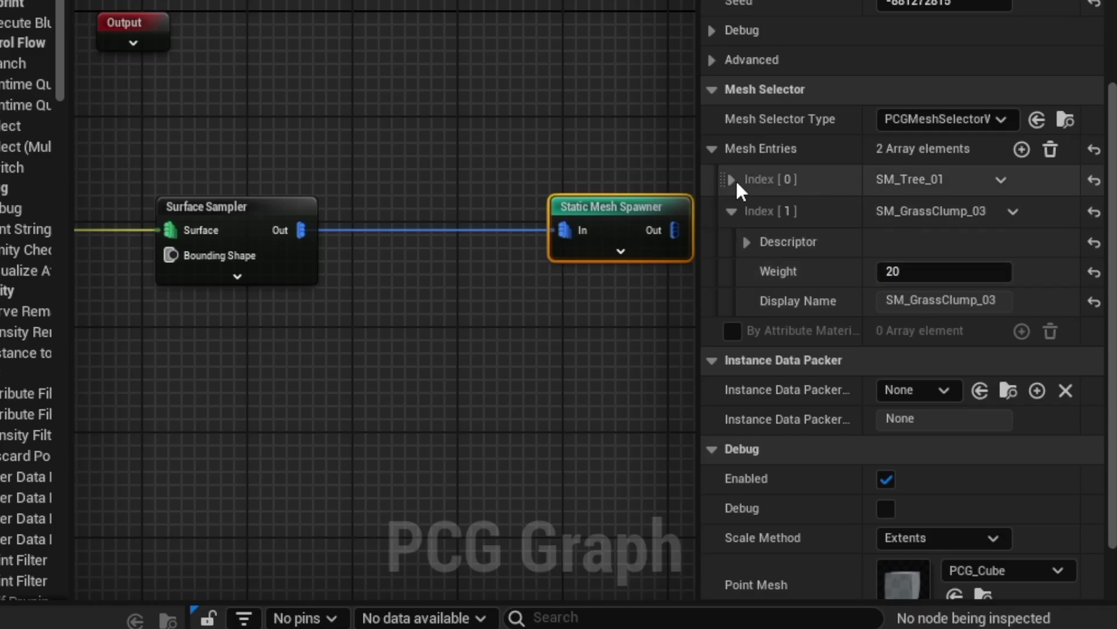
click(731, 180)
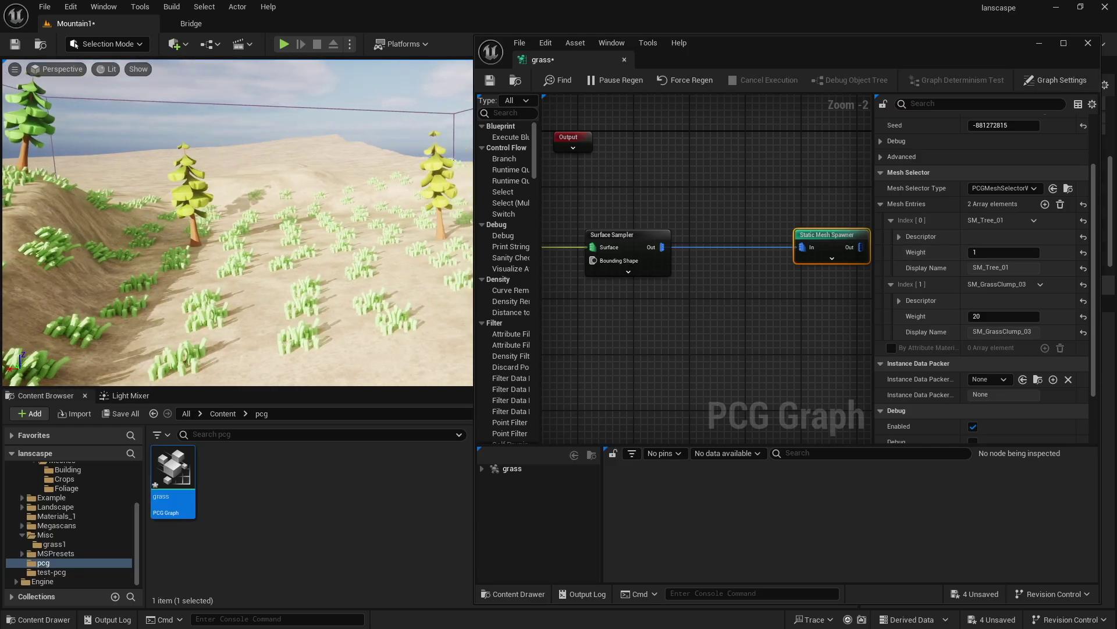
right_drag(237, 223, 162, 195)
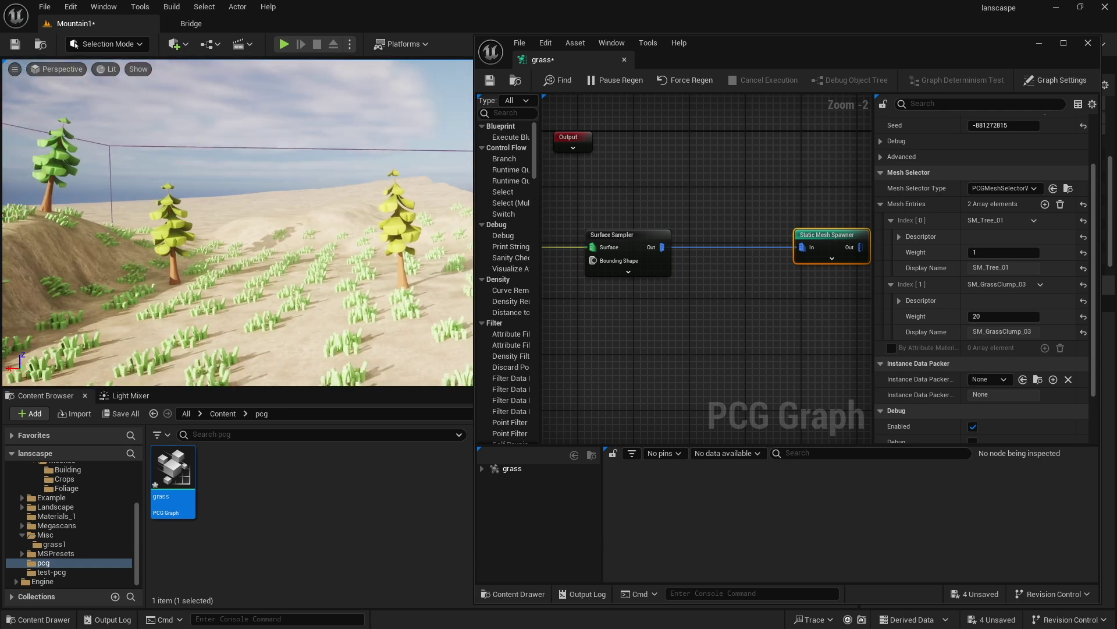
right_drag(337, 220, 369, 220)
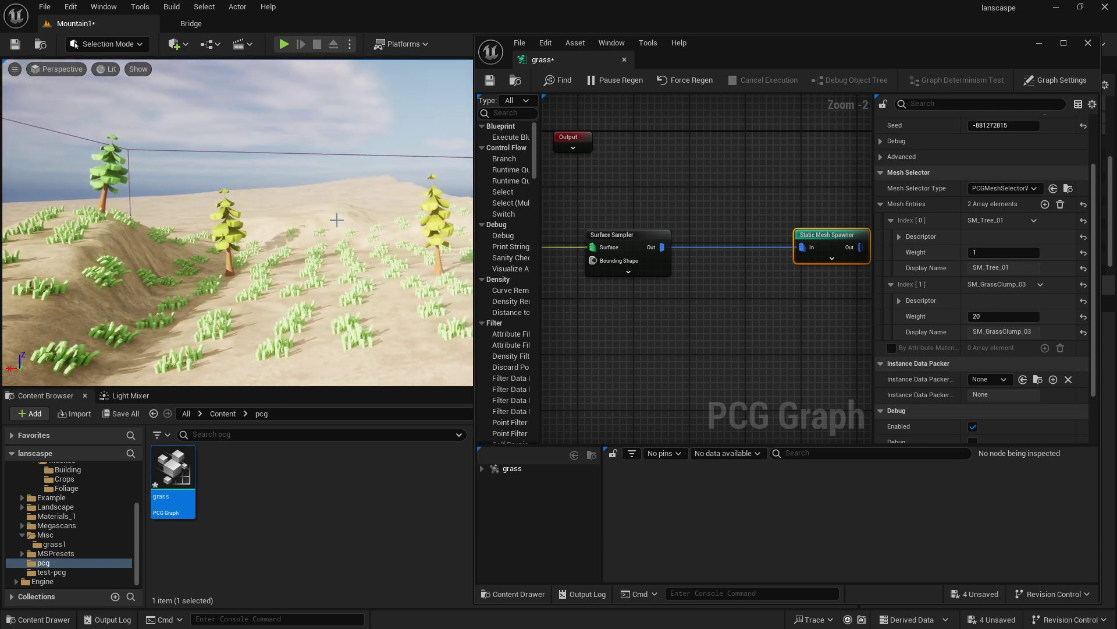
Disconnect the Surface Sampler from the Static Mesh Spawner and turn on the sampler's debug display.
right_drag(545, 221, 695, 225)
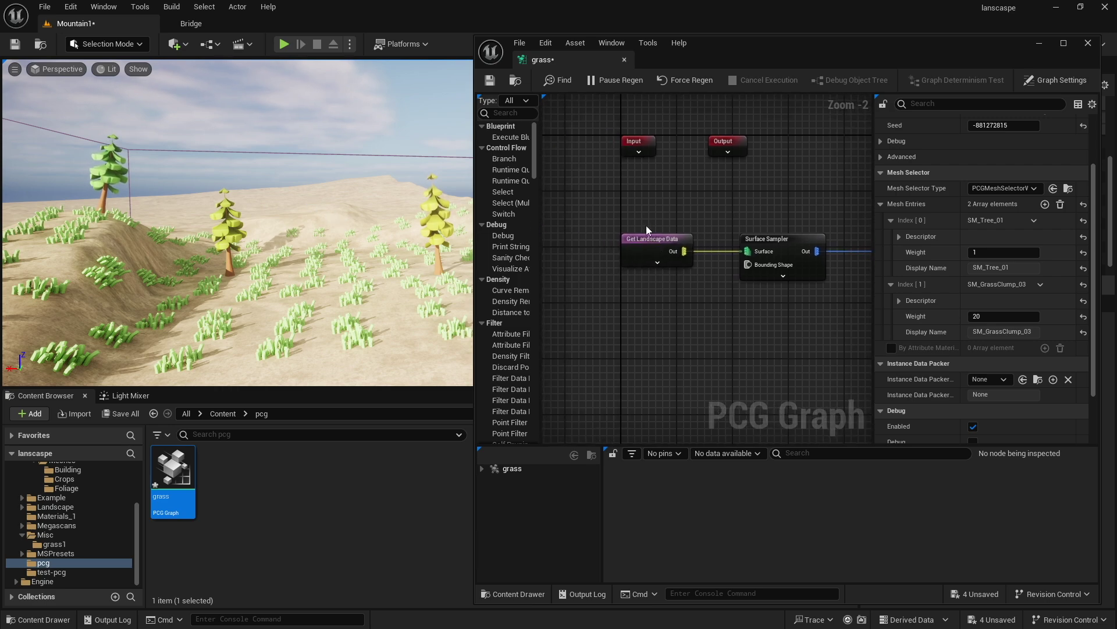
click(758, 237)
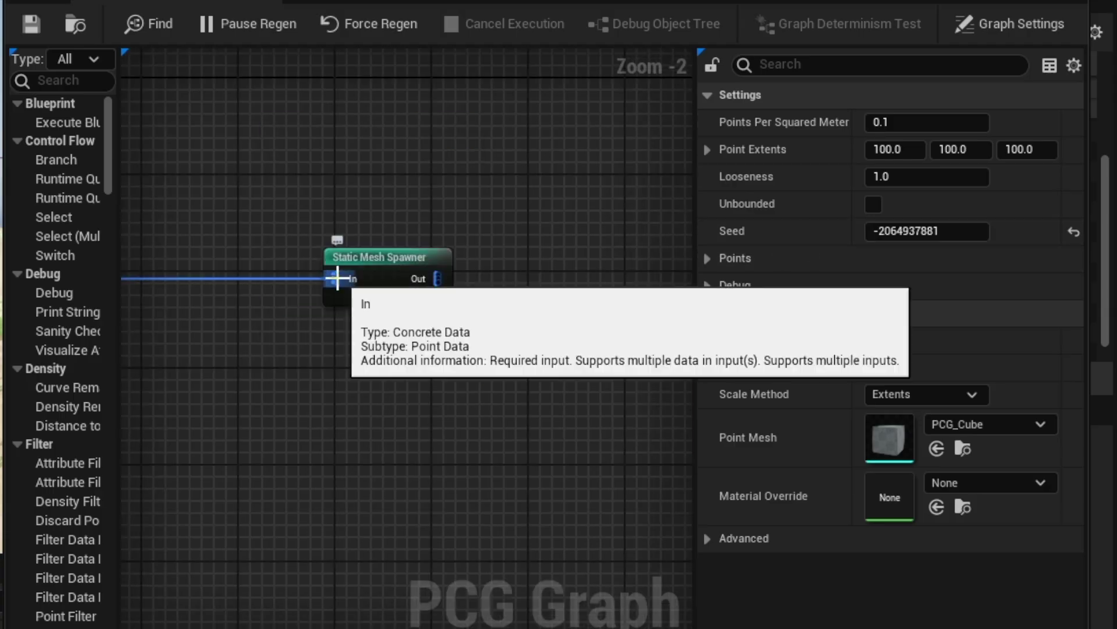
right_drag(220, 249, 506, 239)
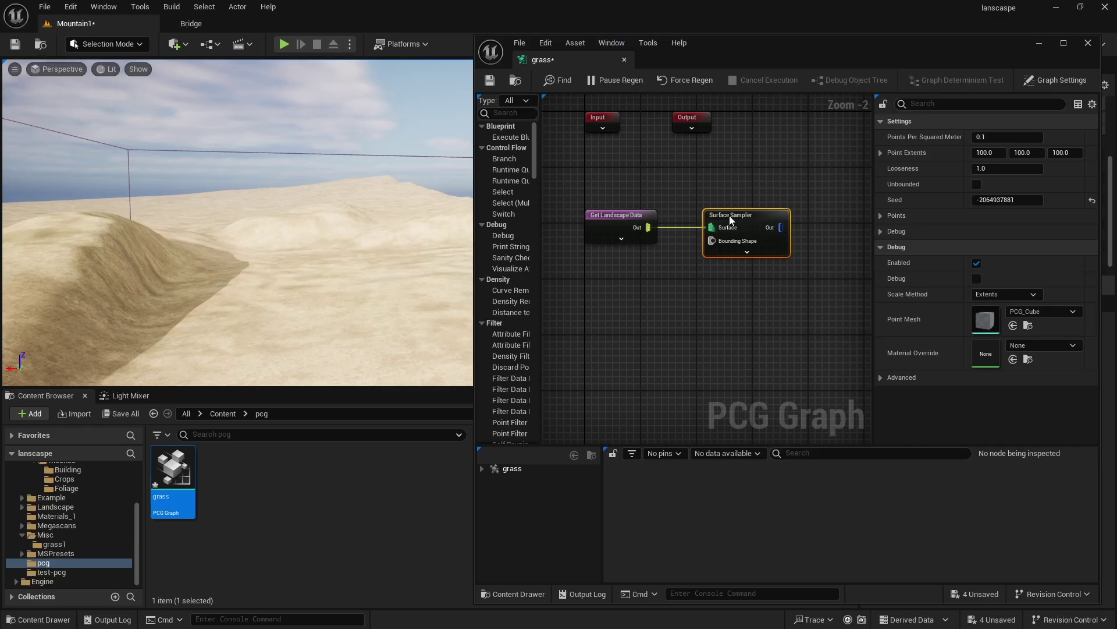
key(d)
right_drag(291, 233, 291, 256)
key(s)
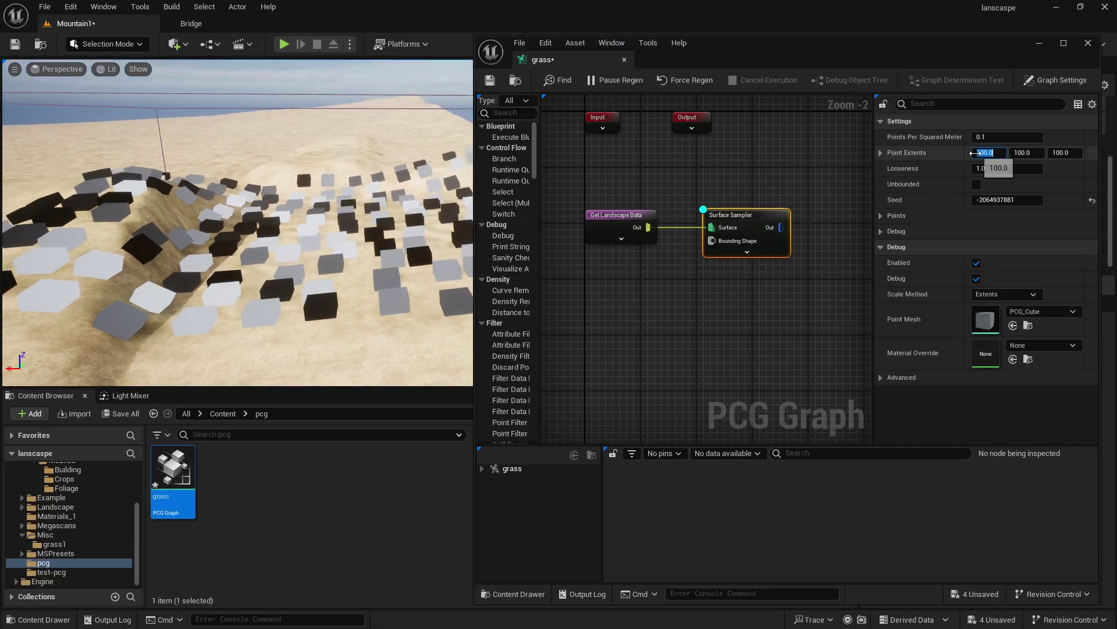
Set the Surface Sampler's point extents to 10 on all three axes.
text(10)
key(Tab)
text(10)
key(Tab)
text(10)
key(Return)
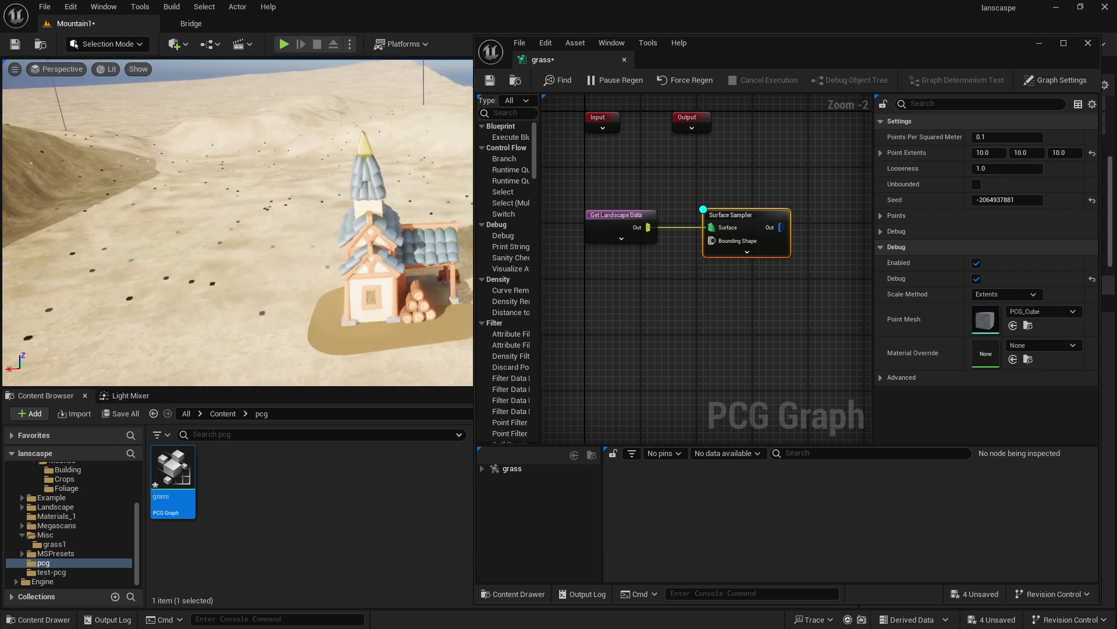
Set the Surface Sampler's points per squared meter to 1.0 and reconnect its output to the Static Mesh Spawner.
right_drag(291, 233, 224, 245)
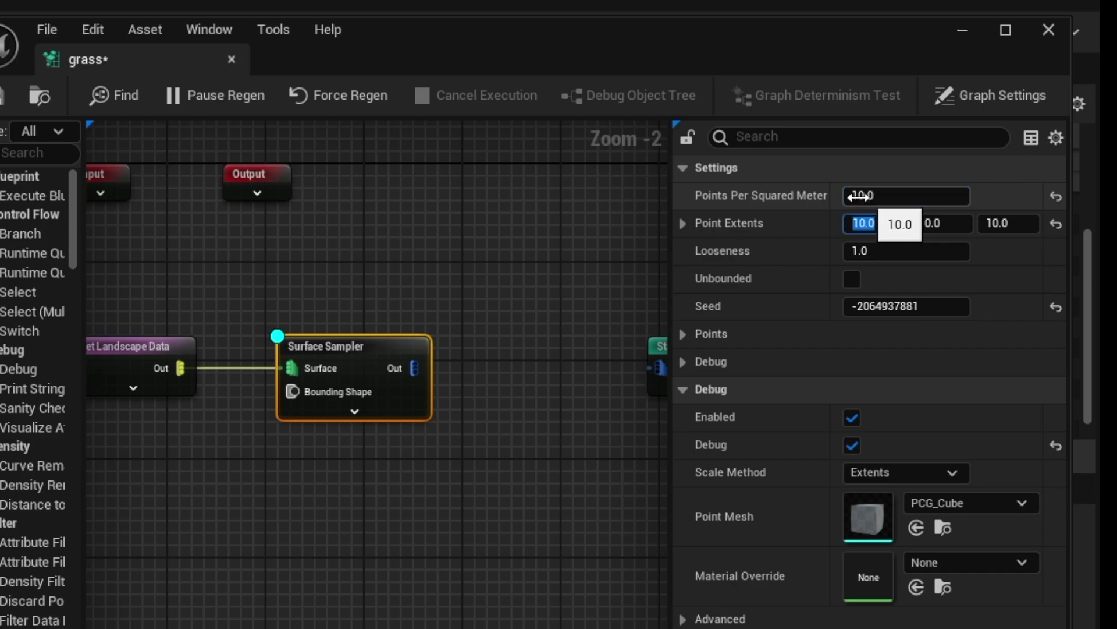
click(878, 199)
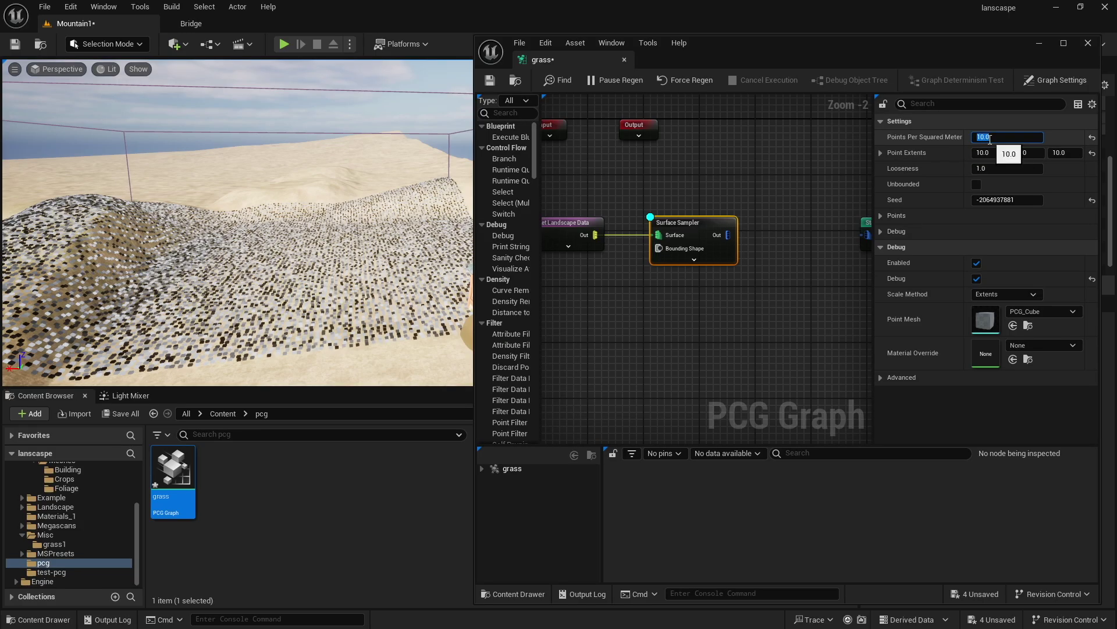
text(1)
key(Tab)
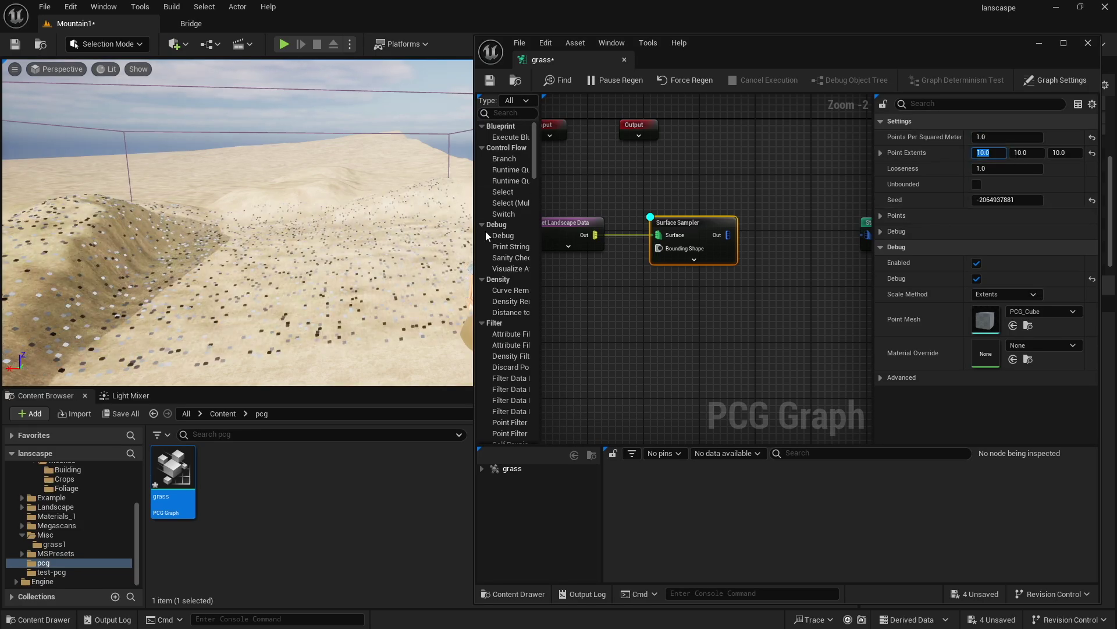
right_drag(726, 237, 661, 242)
drag(805, 236, 804, 239)
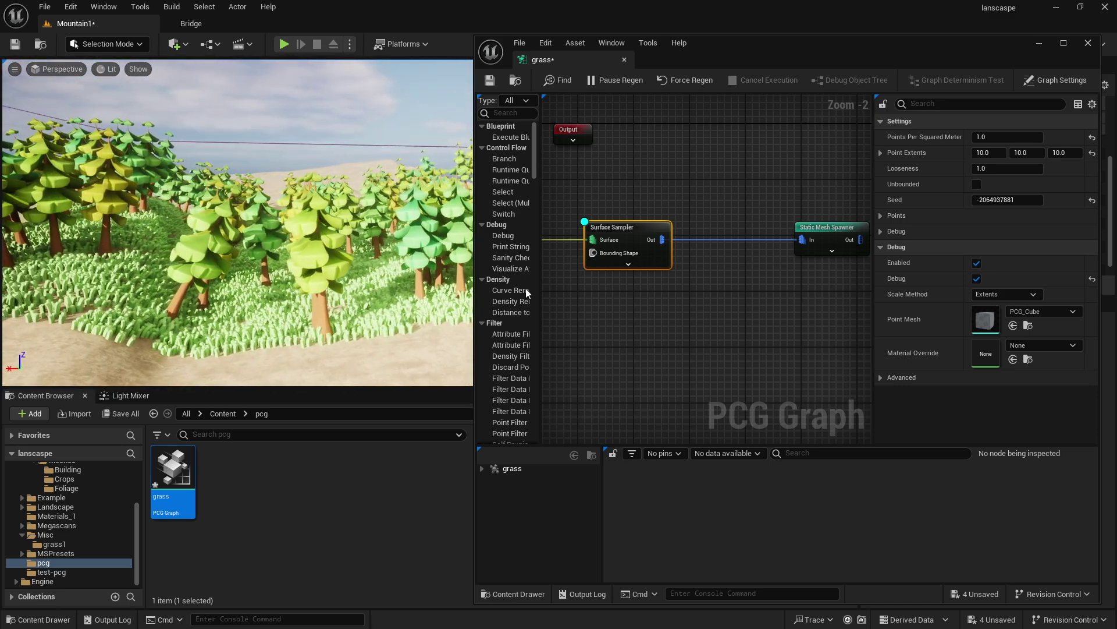
Add a second Surface Sampler below the first and feed its Surface input from the Get Landscape Data node.
right_drag(780, 290, 805, 309)
scroll(743, 307, down, 2)
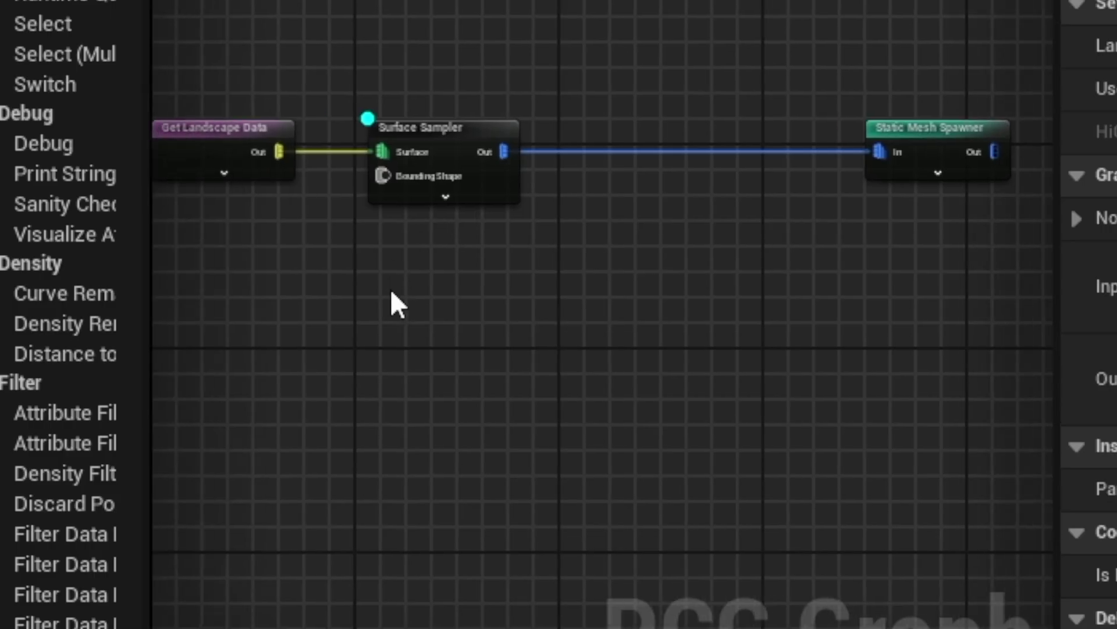
right_click(629, 288)
text(SURFA)
click(438, 444)
drag(280, 150, 405, 322)
Add an Attribute Noise node beside the second Surface Sampler and connect the sampler's output to it.
right_drag(688, 319, 518, 309)
right_click(517, 309)
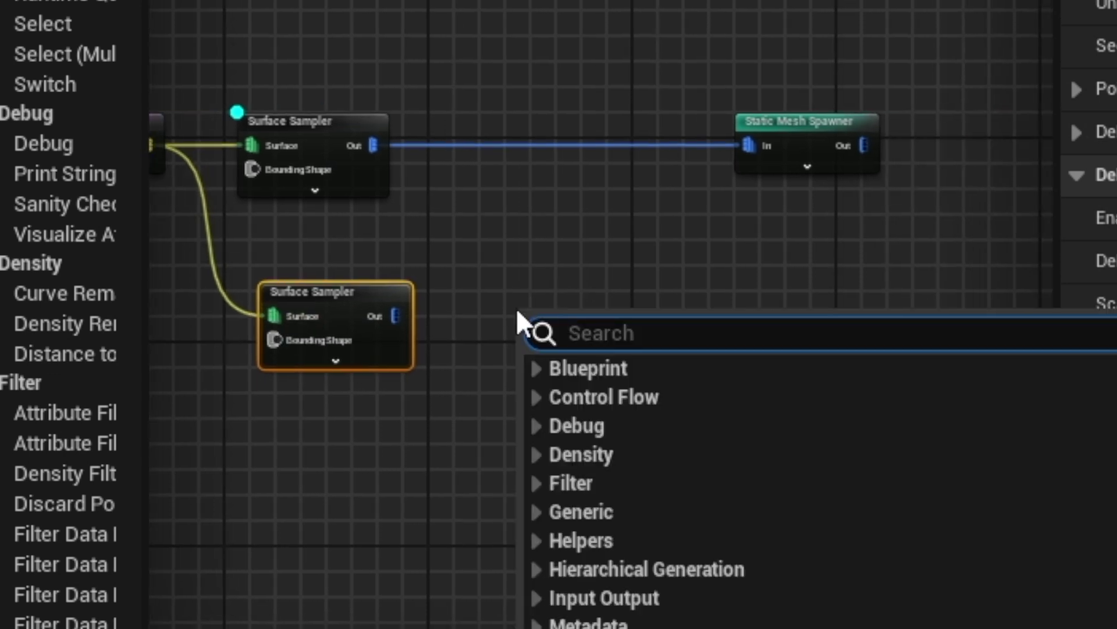
text(ATT)
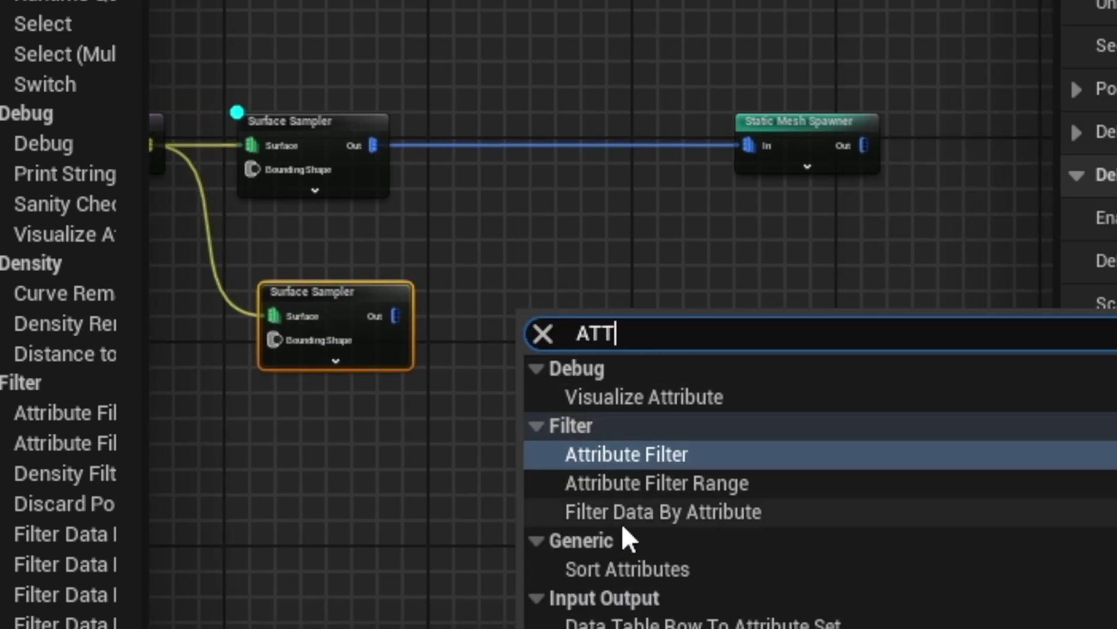
key(BackSpace)
key(BackSpace)
key(BackSpace)
text(noise)
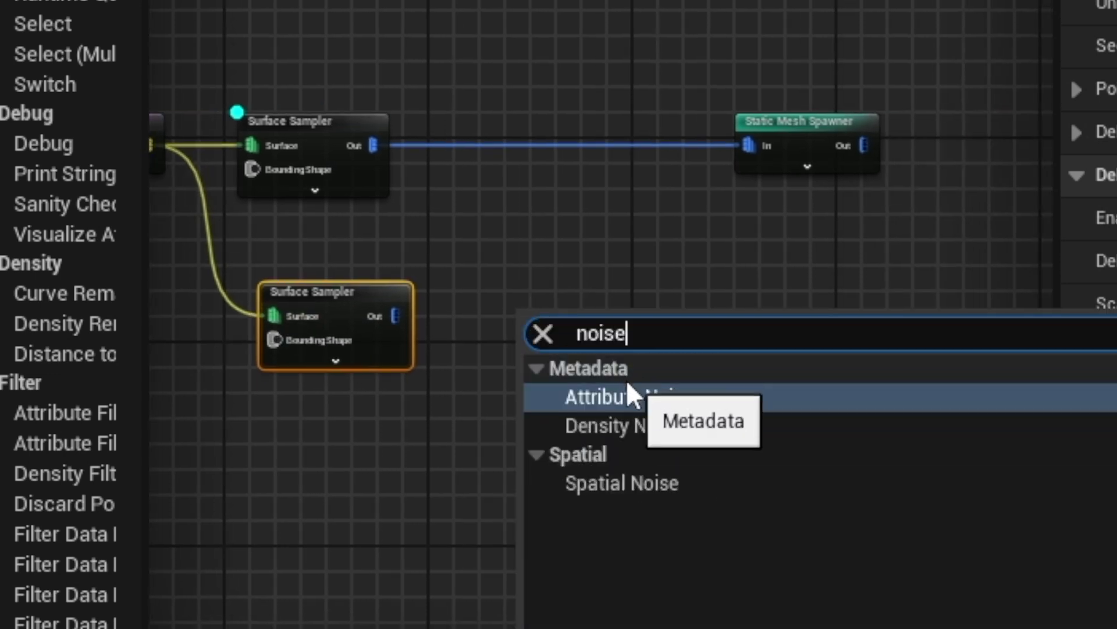
click(631, 396)
drag(396, 317, 530, 342)
right_drag(348, 306, 573, 294)
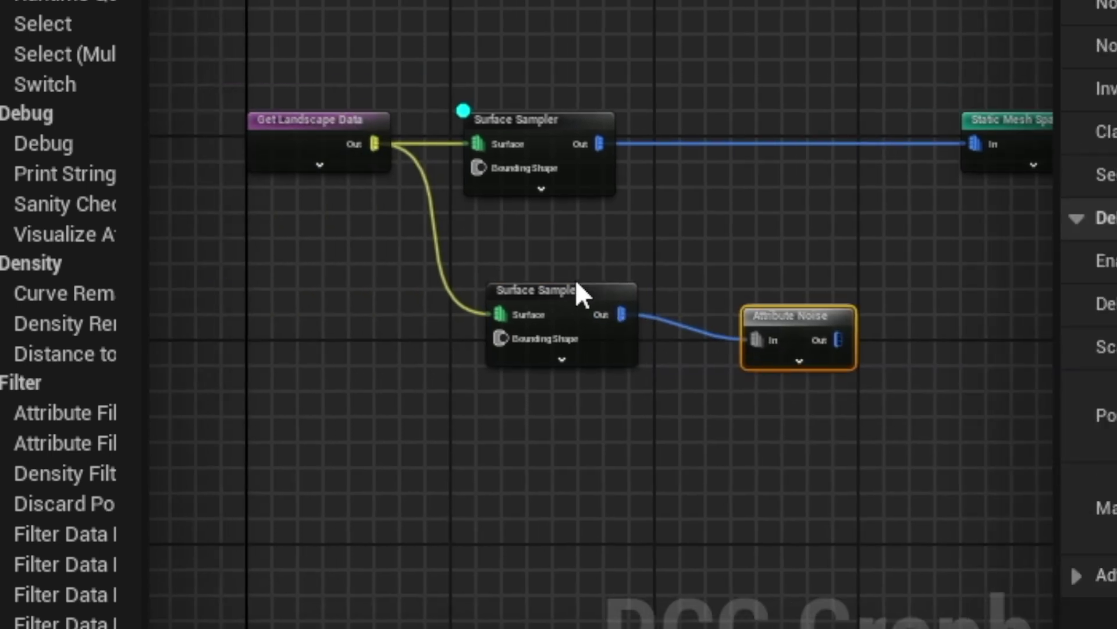
Disconnect the Static Mesh Spawner's input and turn on the debug display of the second Surface Sampler.
right_drag(834, 186, 711, 179)
alt+click(861, 138)
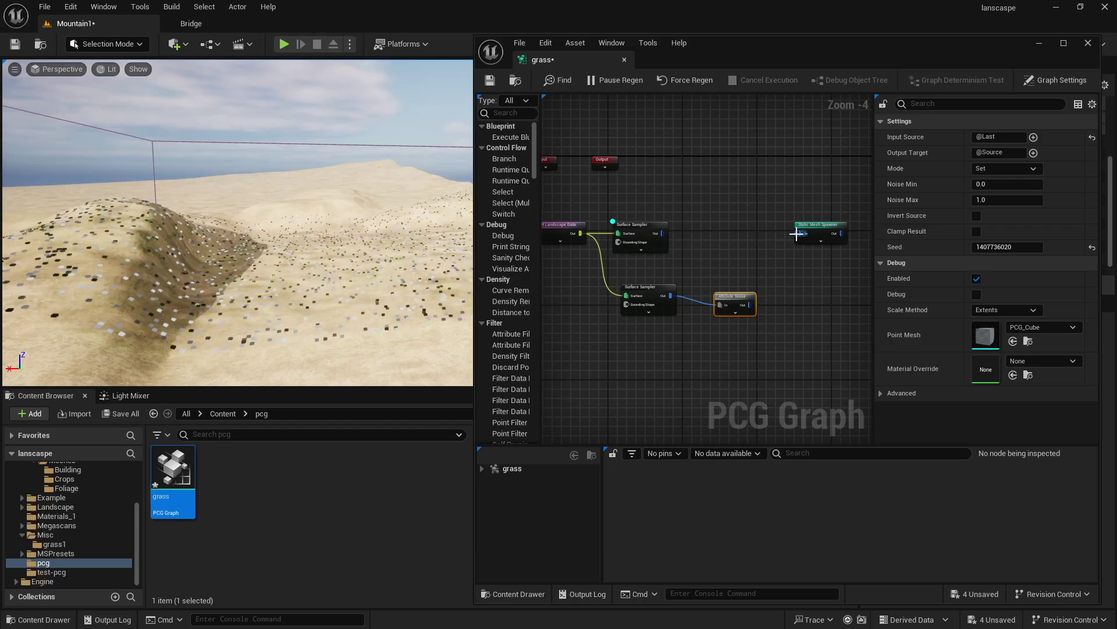
click(644, 292)
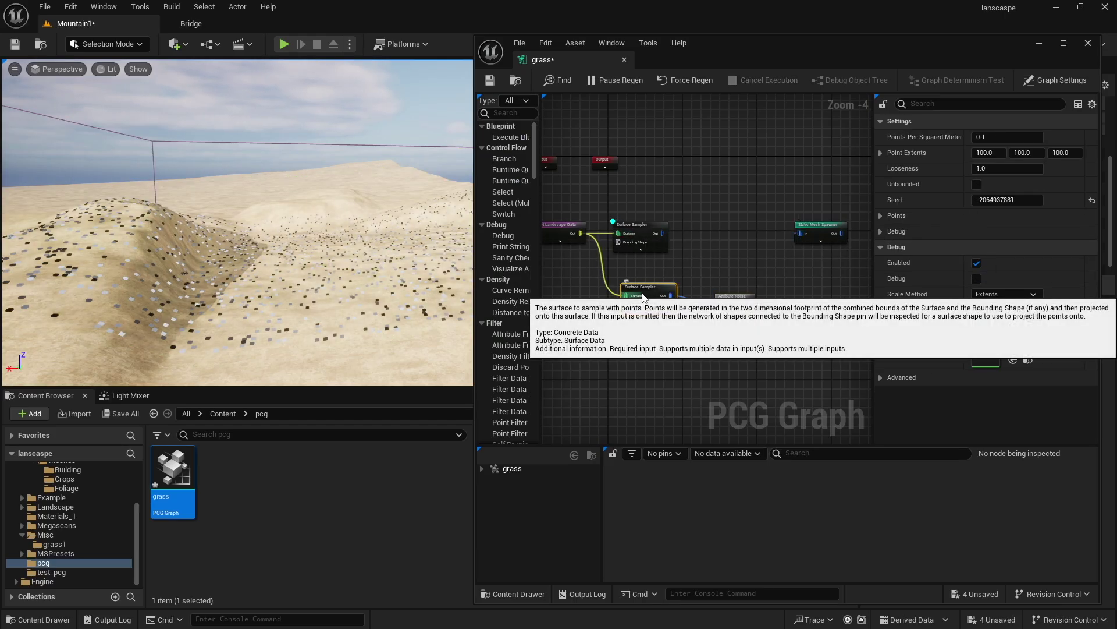
key(d)
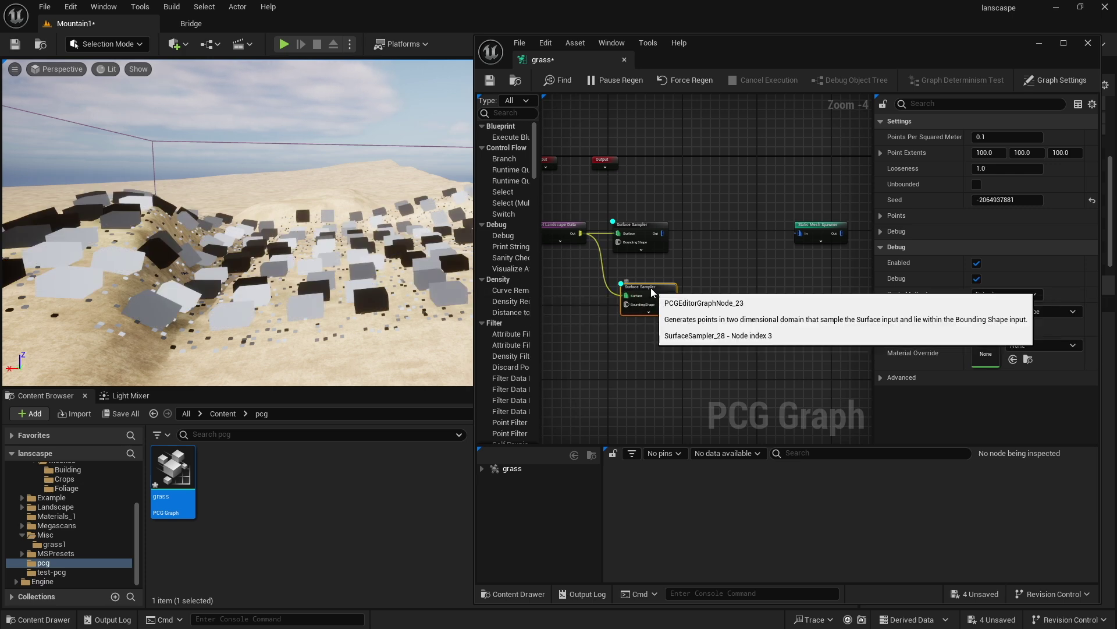
Align the second Surface Sampler and Attribute Noise nodes, and turn off the first Surface Sampler's debug display.
drag(648, 288, 640, 287)
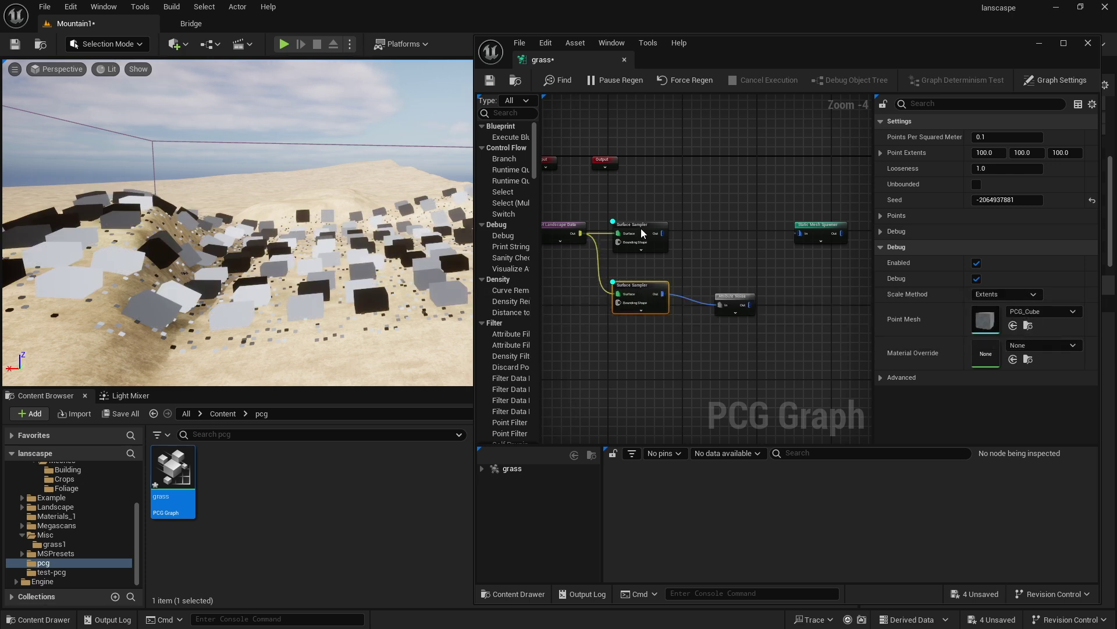
drag(731, 295, 732, 288)
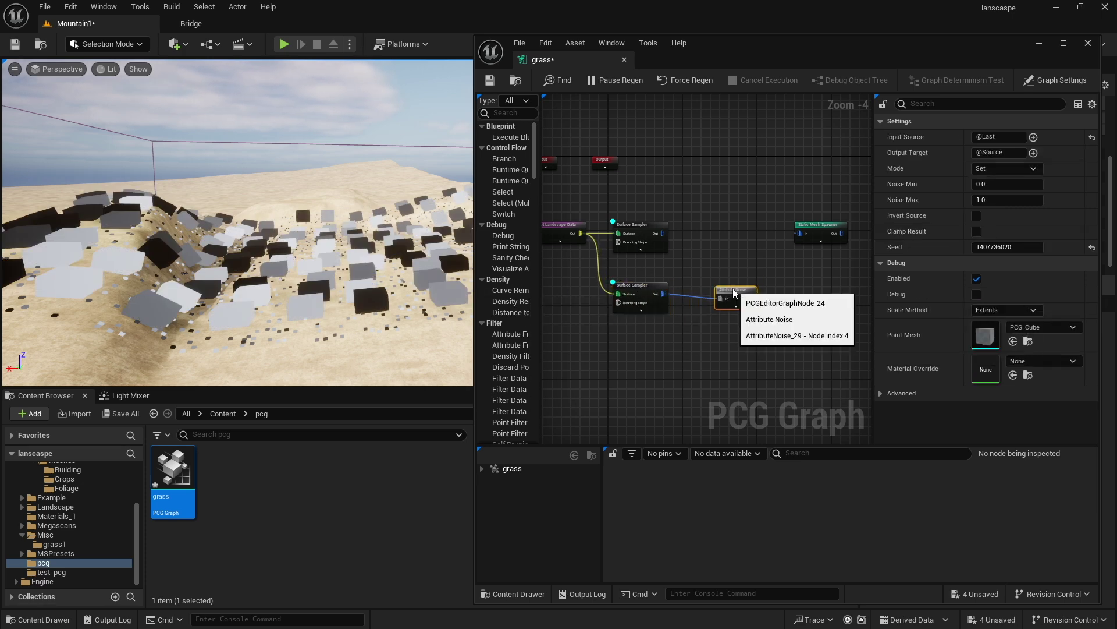
click(636, 226)
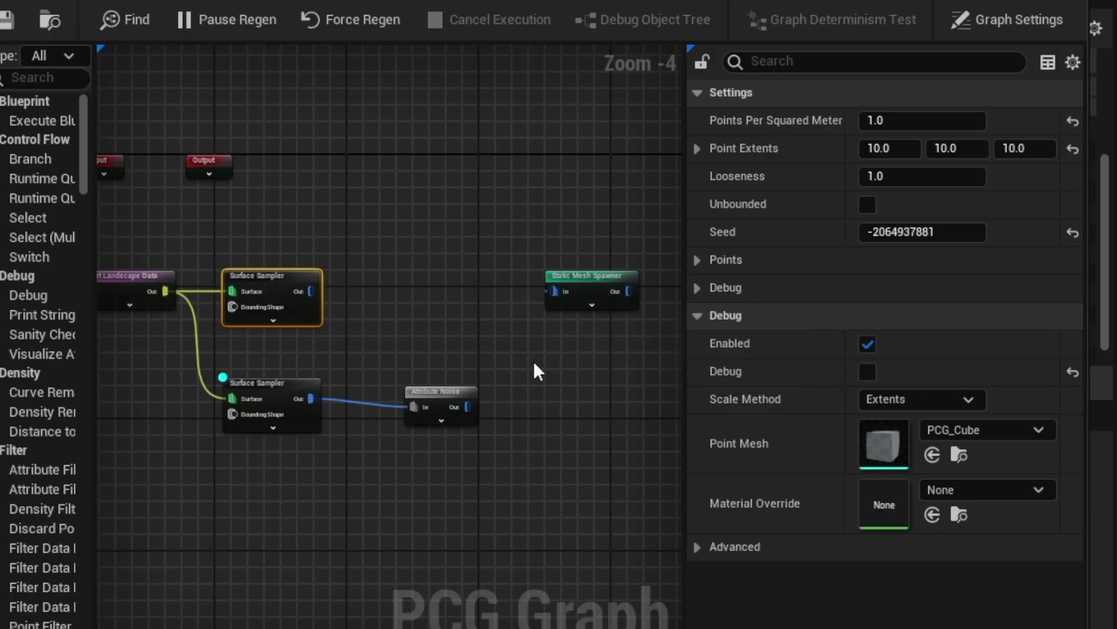
Line up the Attribute Noise node with the second Surface Sampler and set its input source to $Density.
right_drag(431, 397, 391, 389)
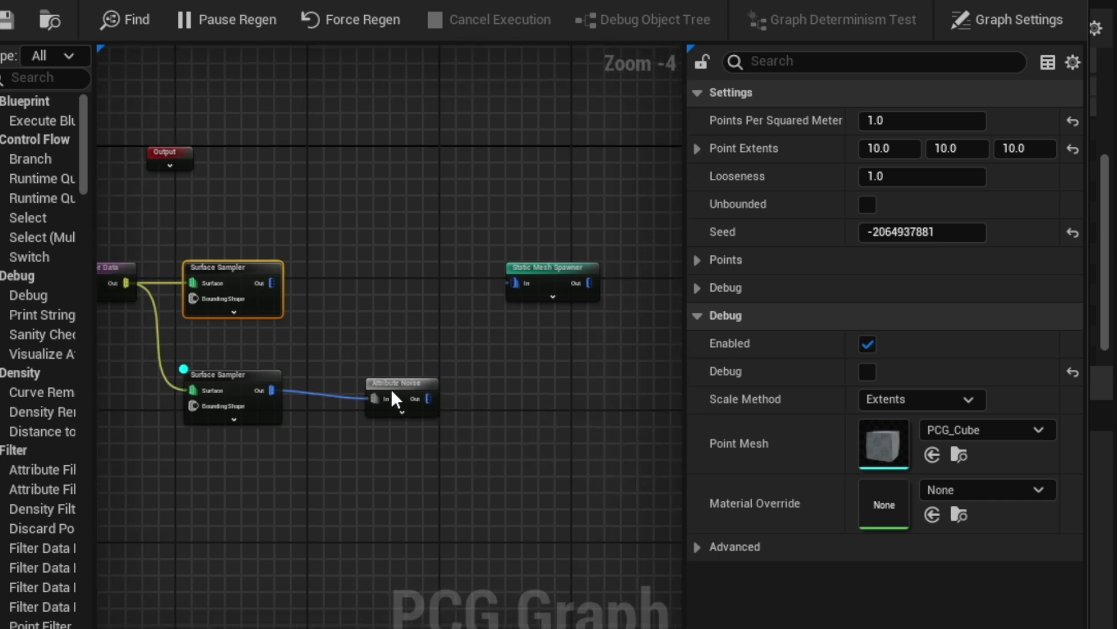
drag(397, 381, 396, 371)
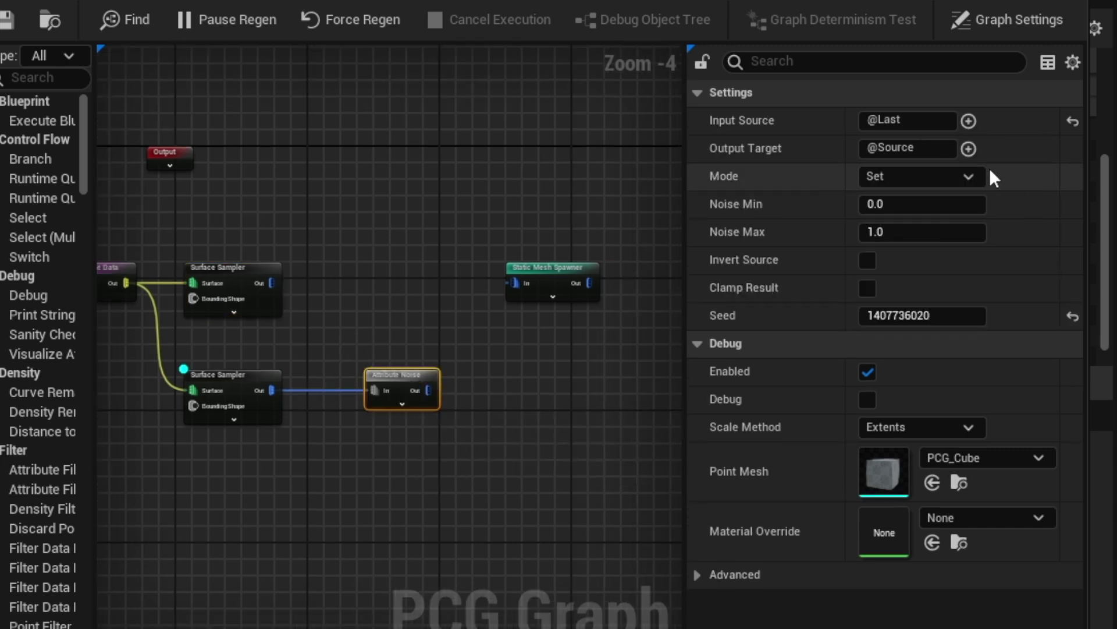
click(968, 121)
click(955, 232)
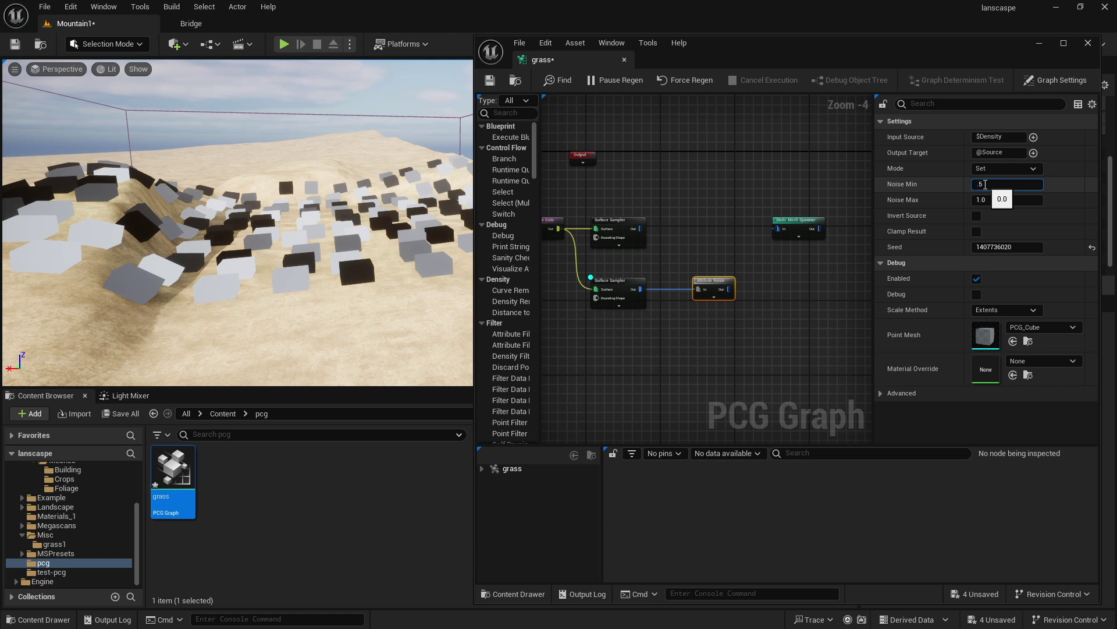
Switch the debug display from the second Surface Sampler to the Attribute Noise node.
click(615, 279)
key(d)
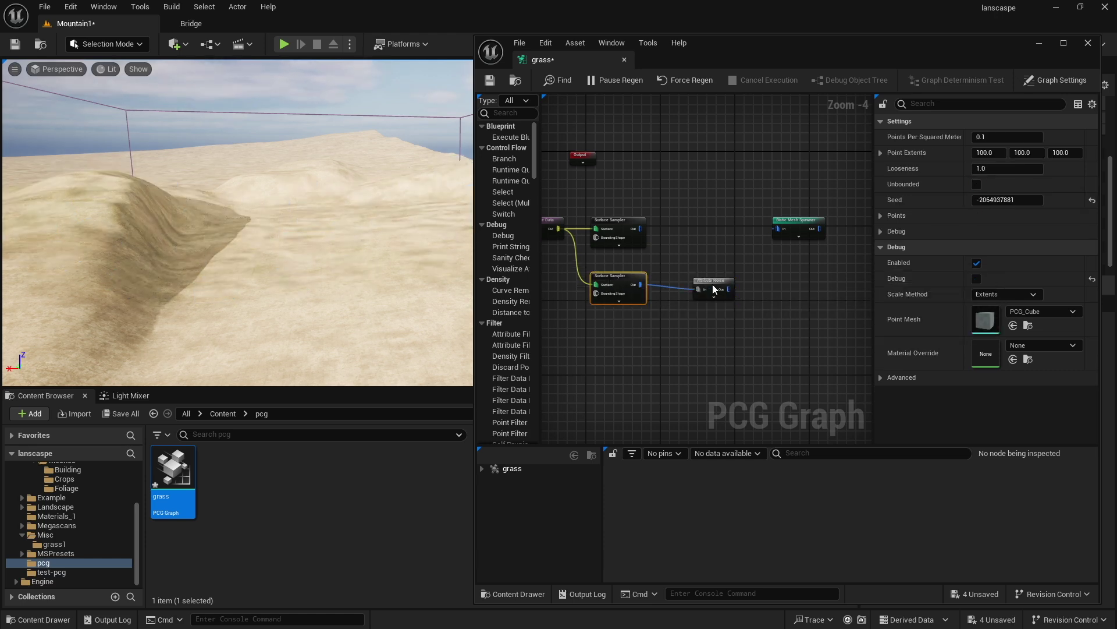
click(712, 284)
key(d)
Set the Attribute Noise node's Noise Min to 0.
click(991, 184)
text(0)
key(Tab)
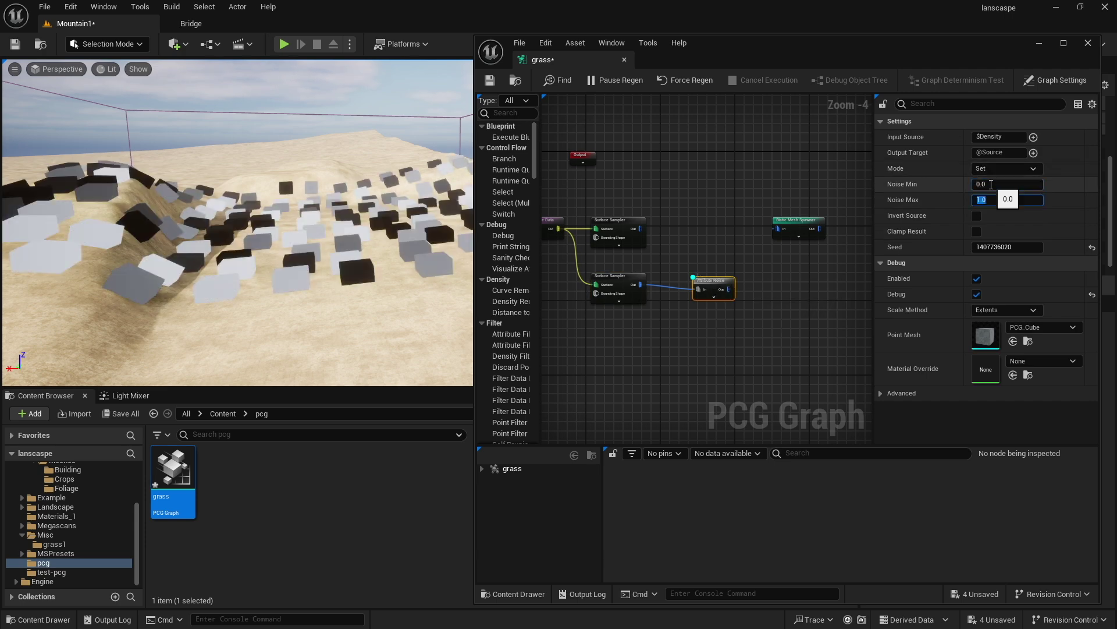
Move the Attribute Noise node closer to the second Surface Sampler and set its Noise Min to 0.5.
drag(723, 293, 697, 282)
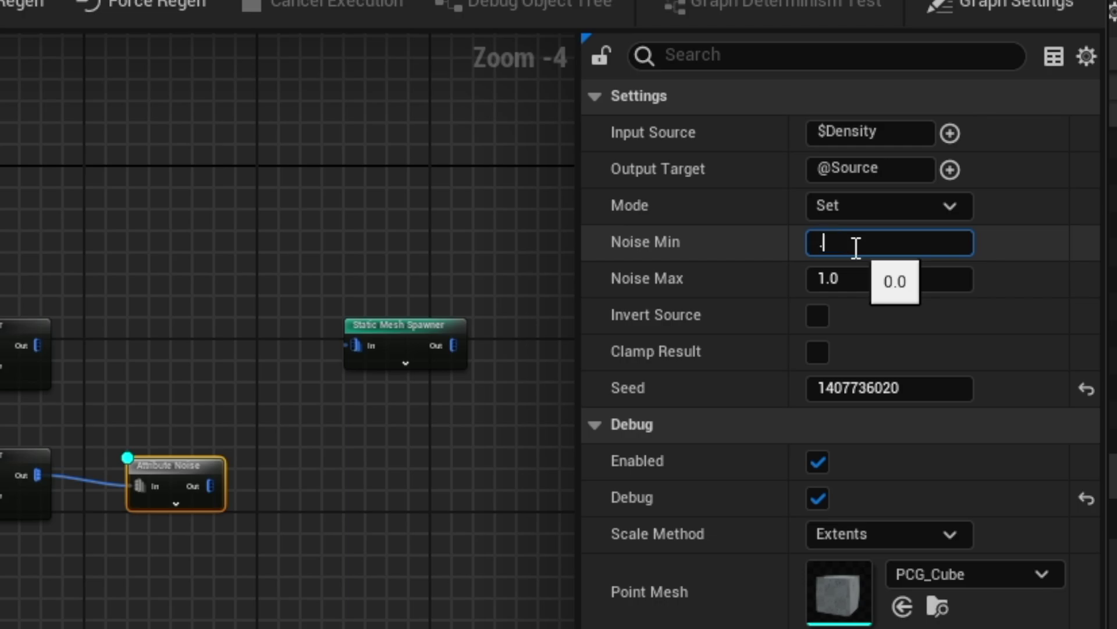
text(5)
key(Tab)
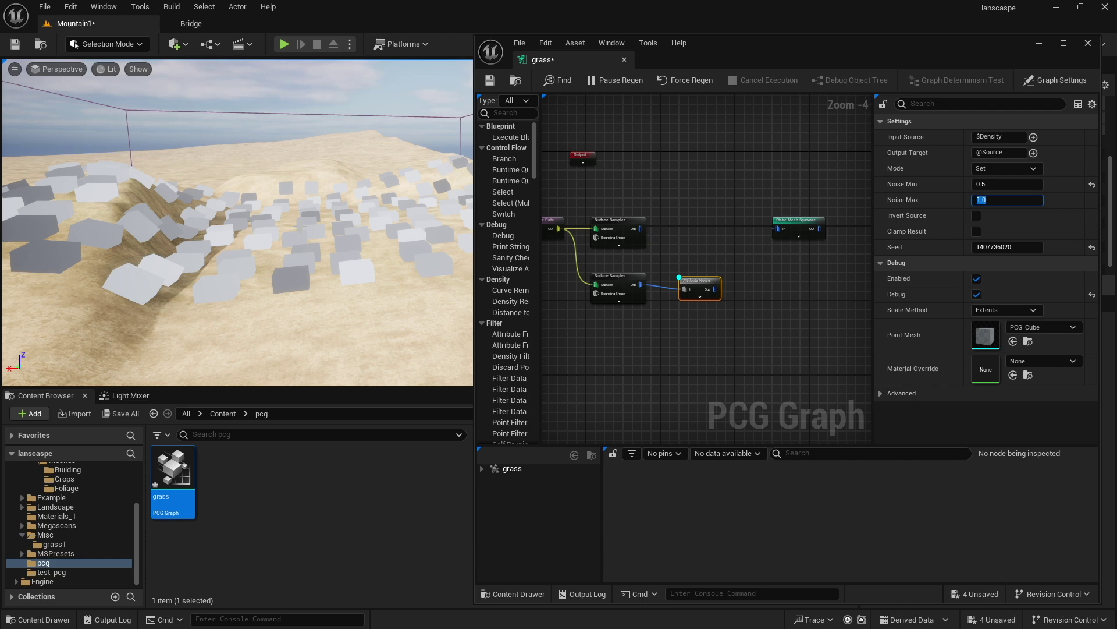
Add a Density Filter node fed by the Attribute Noise output and turn off the noise node's debug display.
right_click(751, 291)
text(filt)
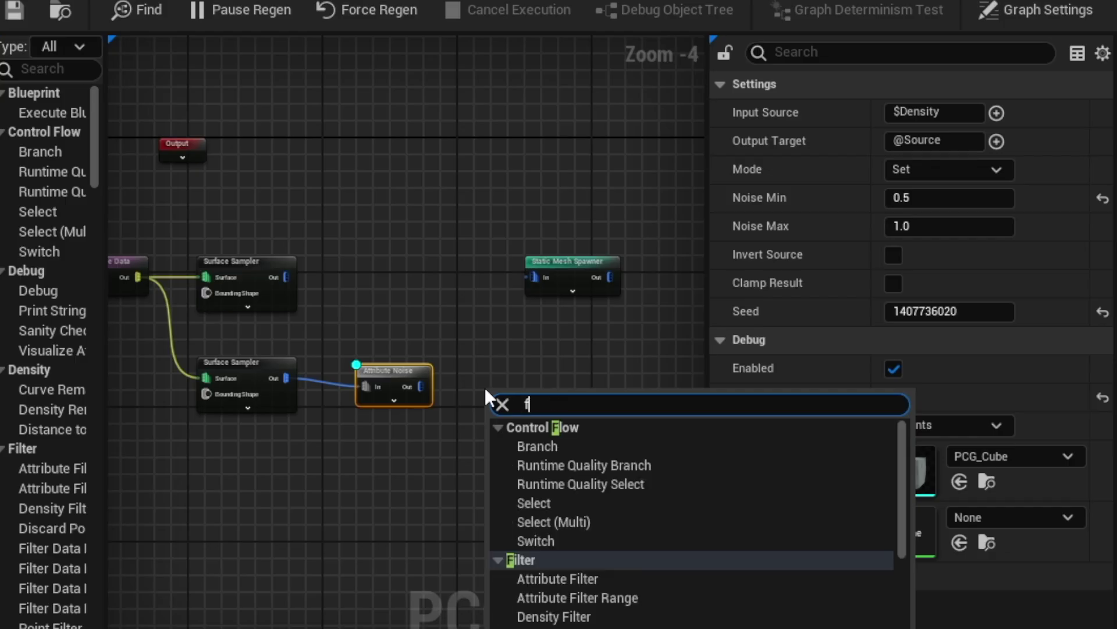
text(er)
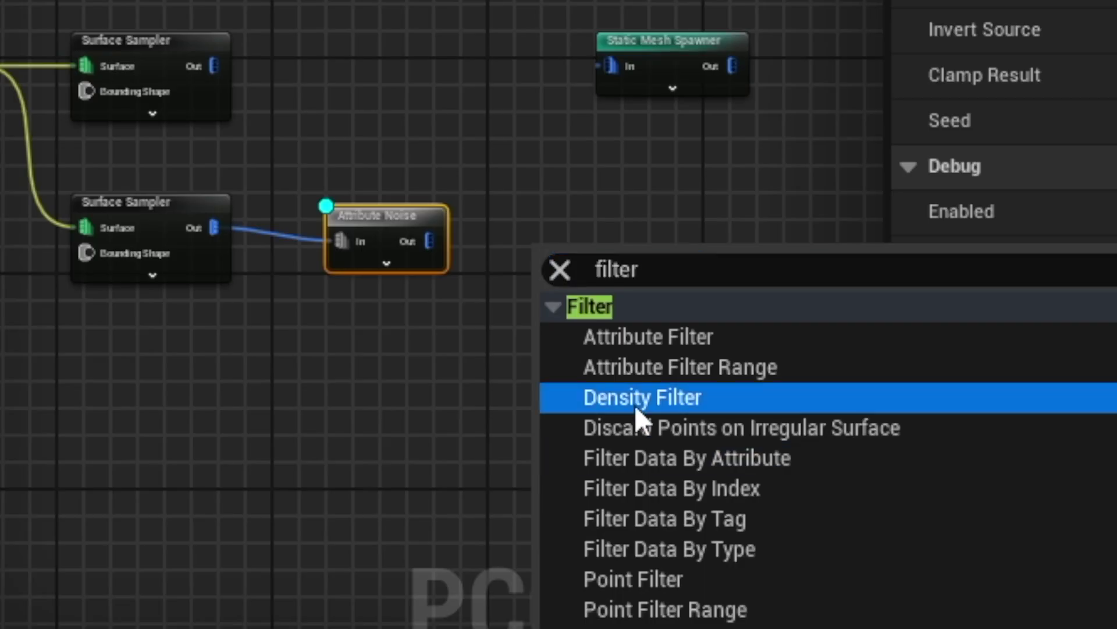
click(550, 487)
drag(434, 242, 548, 279)
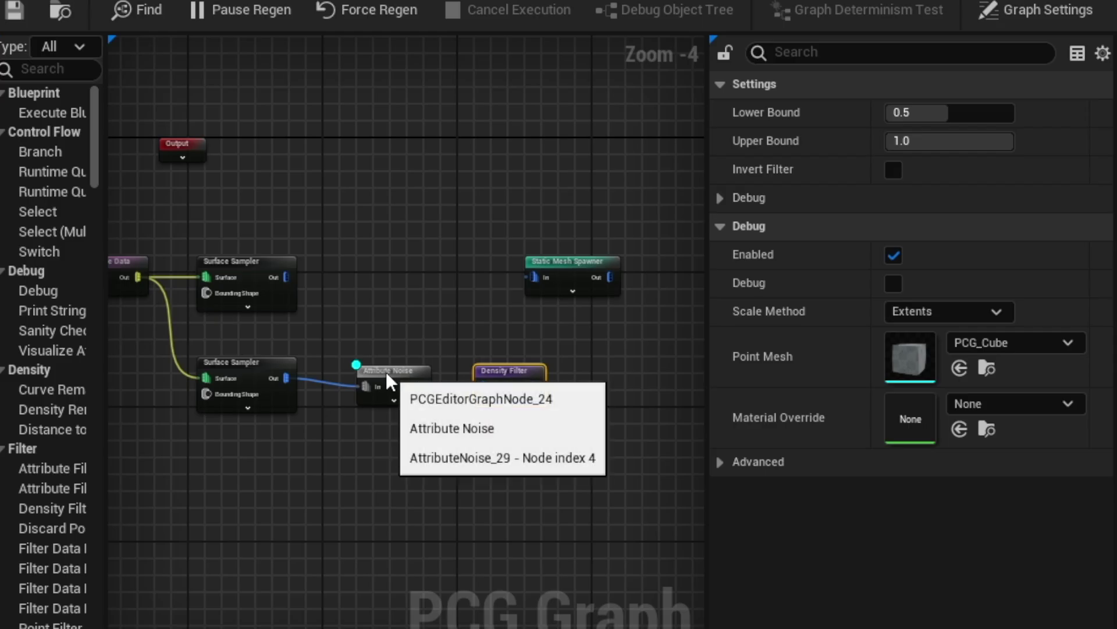
click(372, 220)
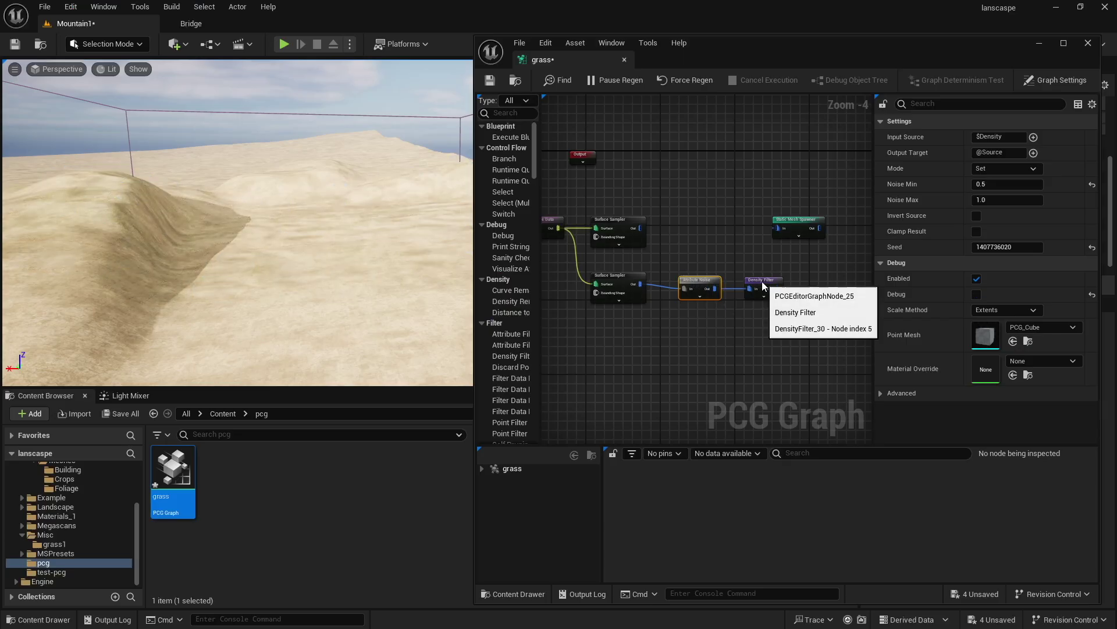
Compare the debug points of the Density Filter and Attribute Noise nodes, leaving debug display enabled only on the Density Filter.
click(506, 375)
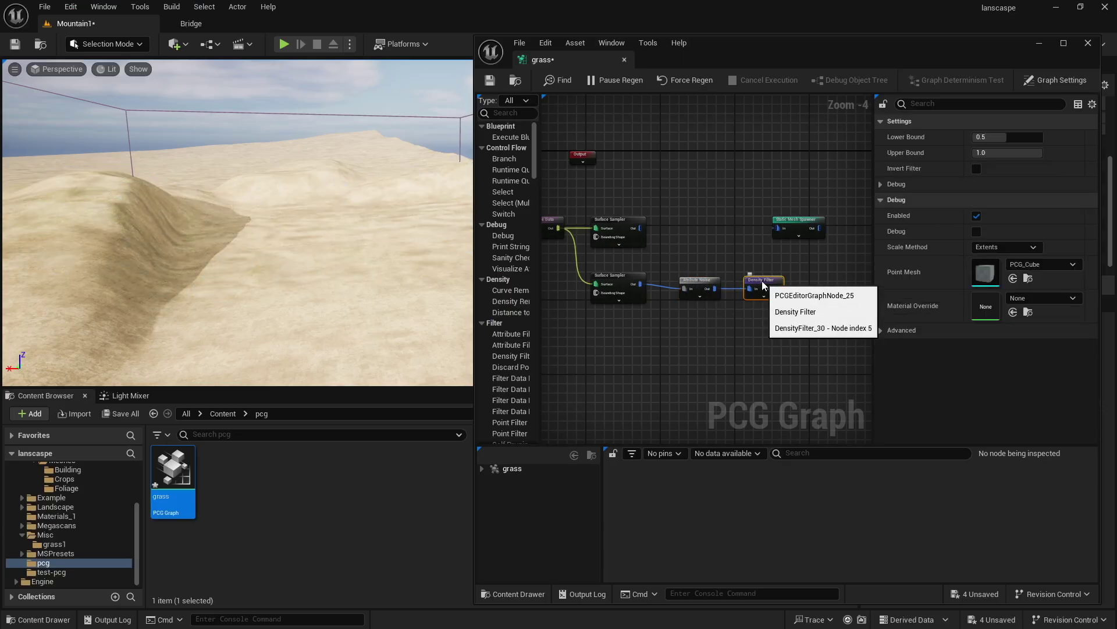
key(d)
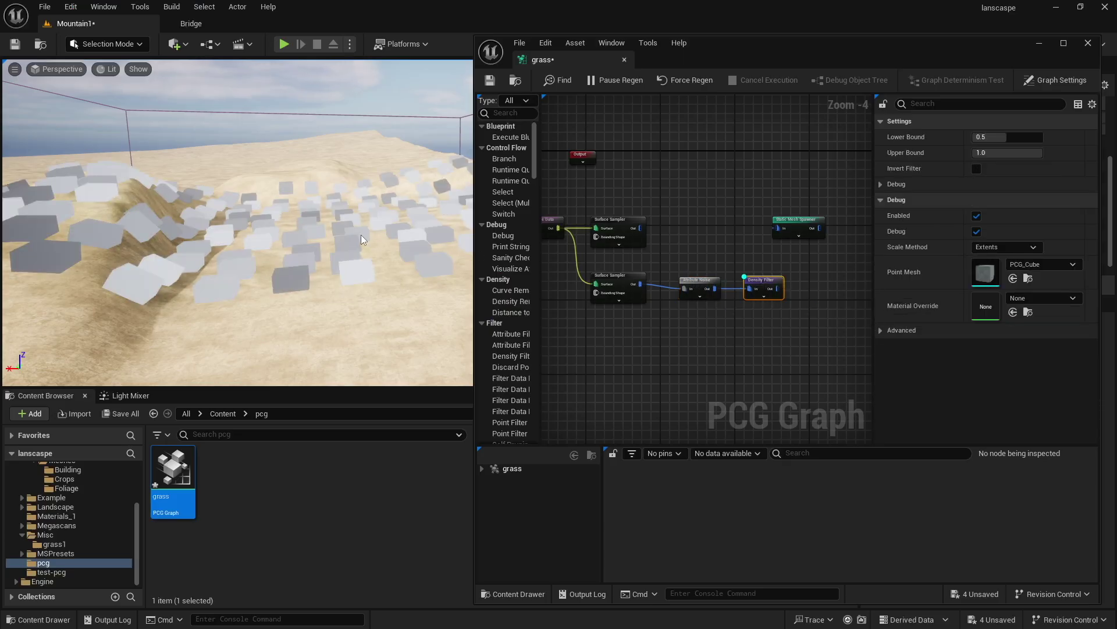
key(d)
click(705, 283)
key(d)
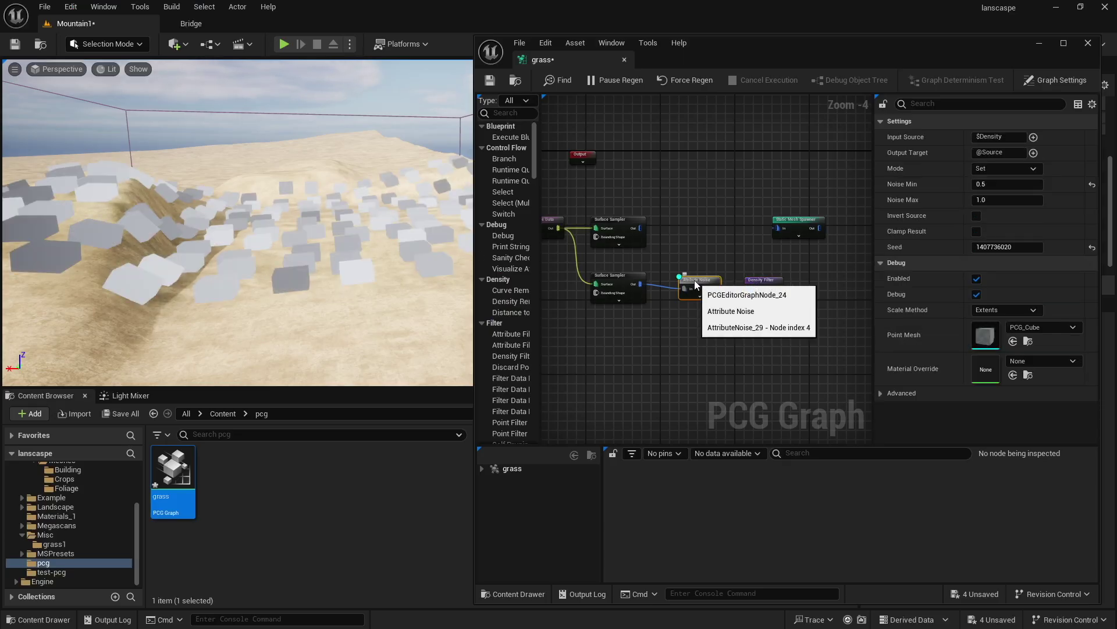
click(755, 284)
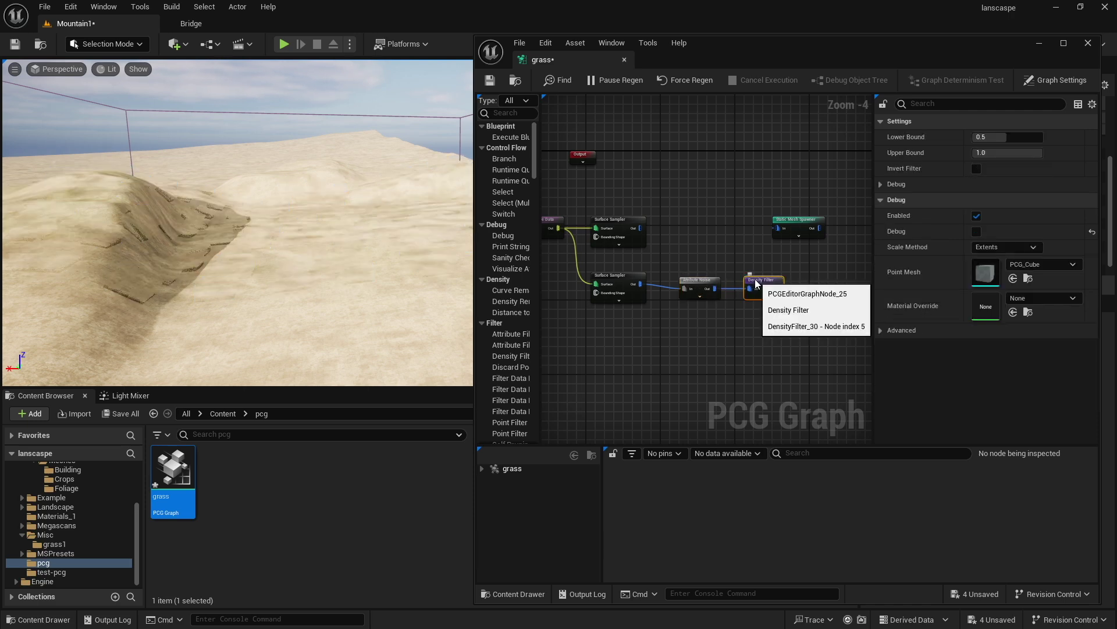
key(d)
click(712, 284)
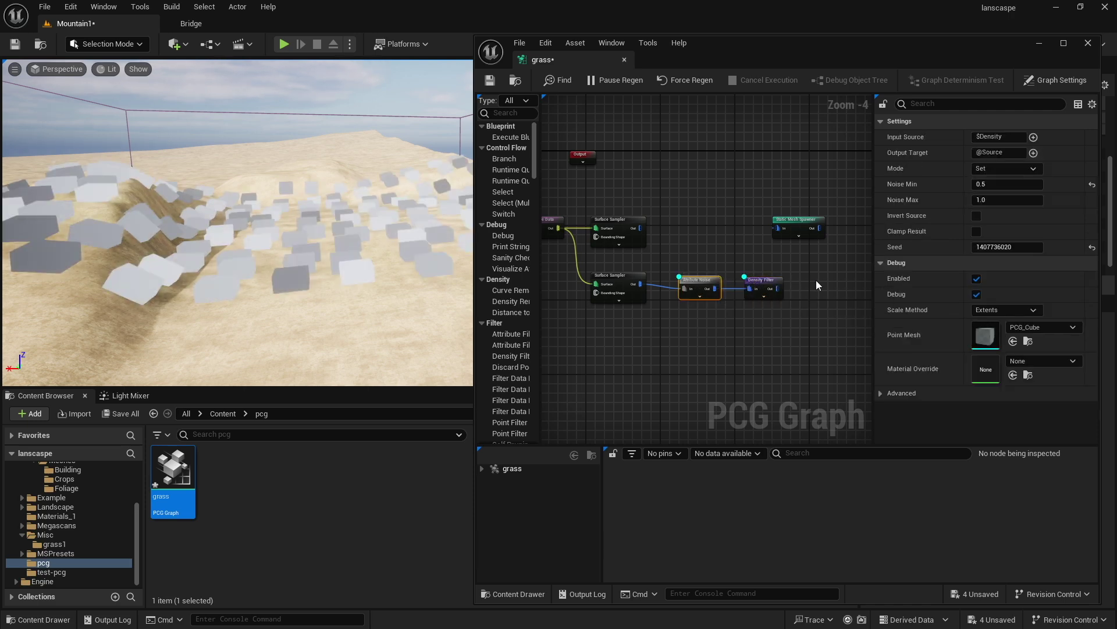
click(761, 283)
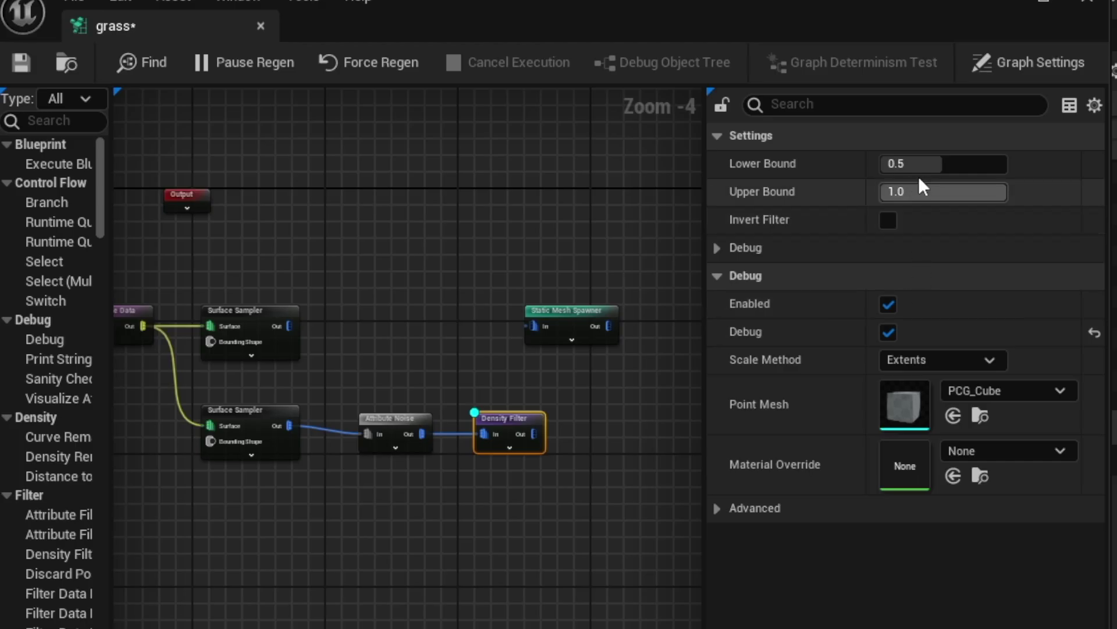
Set the Density Filter's Lower Bound to 0.8 and check the remaining debug points on the landscape.
click(993, 140)
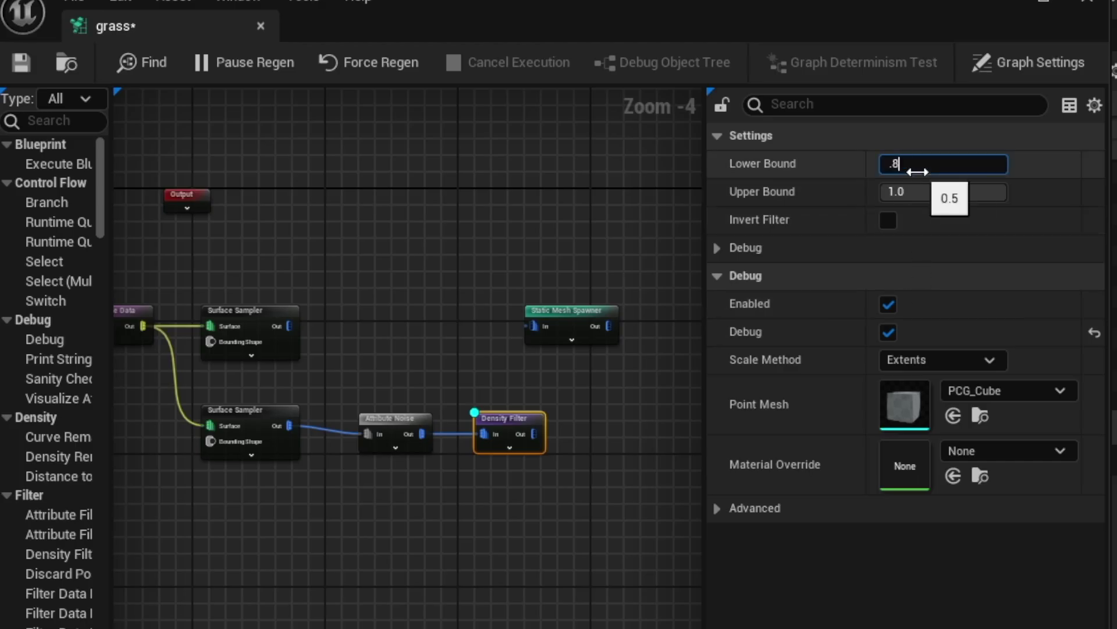
text(.8)
key(Tab)
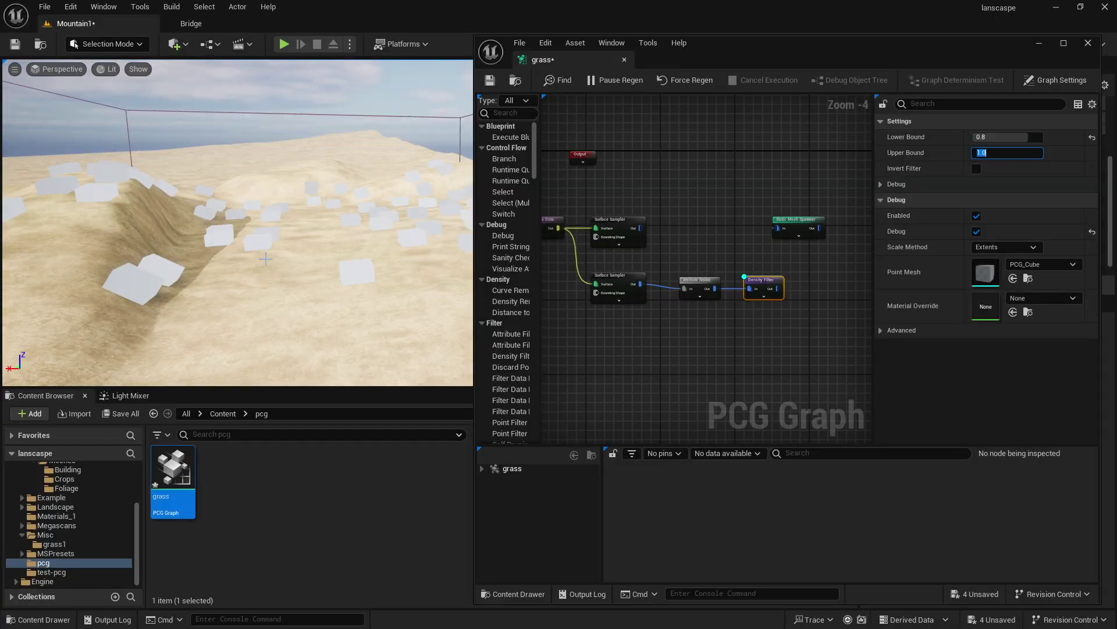
mouse_move(271, 266)
right_down()
mouse_move(291, 269)
mouse_move(262, 266)
mouse_move(304, 270)
mouse_move(284, 282)
right_up()
Connect the Density Filter output to the Static Mesh Spawner and turn off the filter's debug display.
right_drag(684, 245, 616, 244)
drag(711, 289, 705, 227)
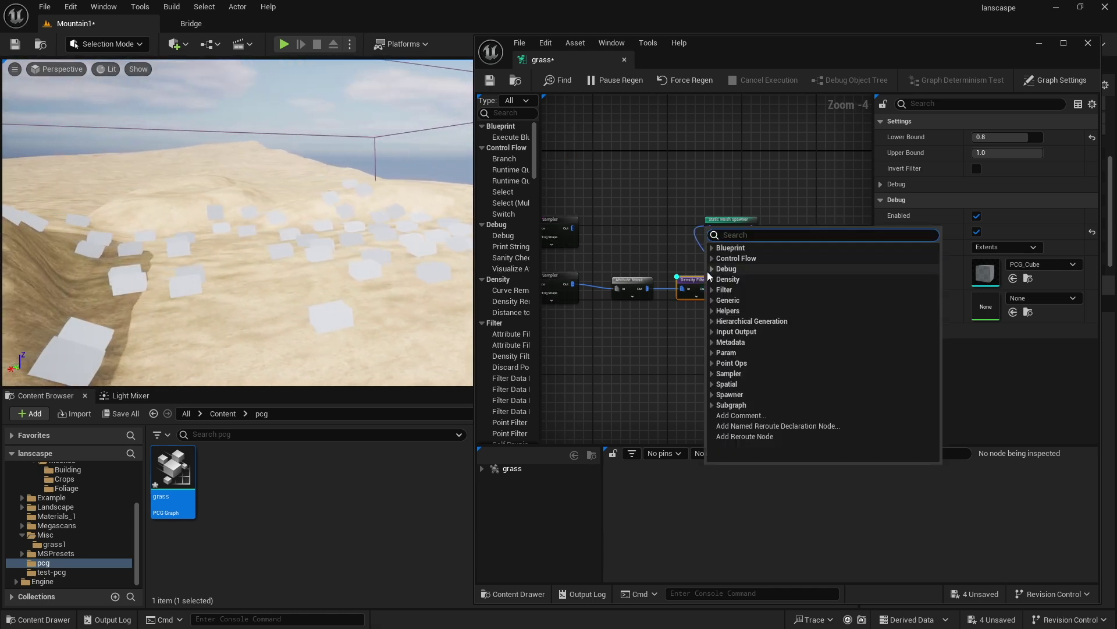
click(695, 280)
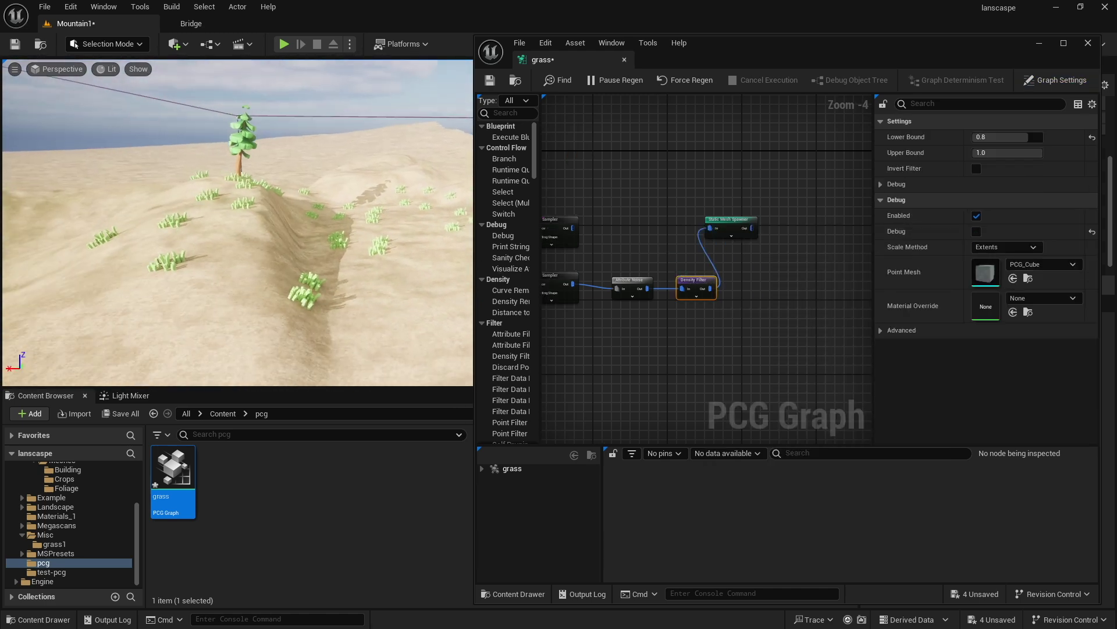
right_drag(279, 245, 362, 234)
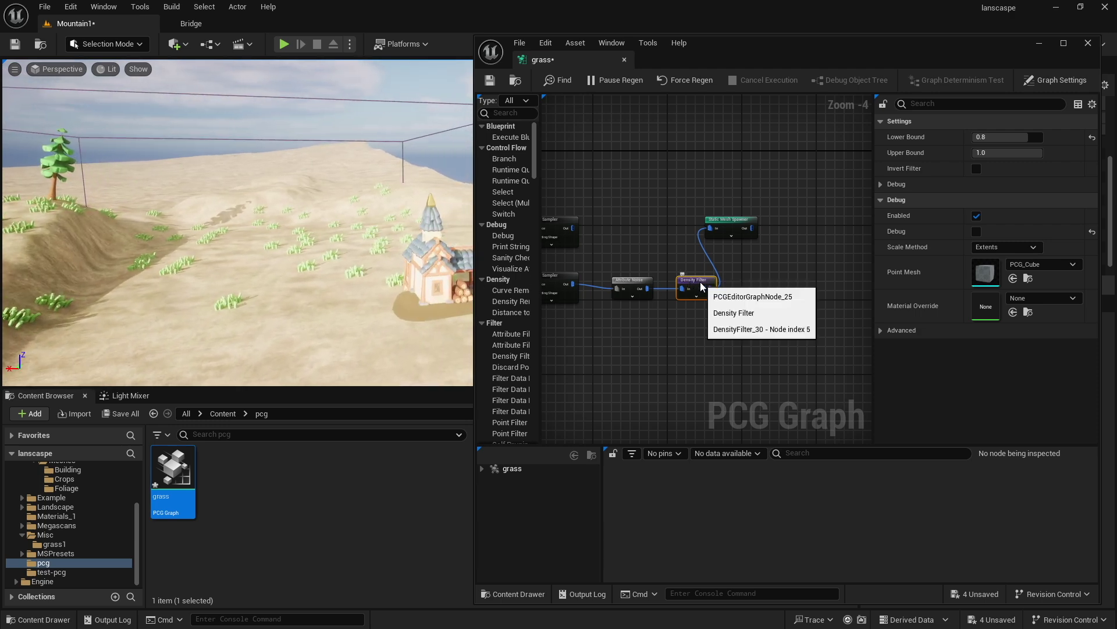
Set the Density Filter's Lower Bound to 0.3 and inspect the spawned meshes on the landscape.
click(631, 284)
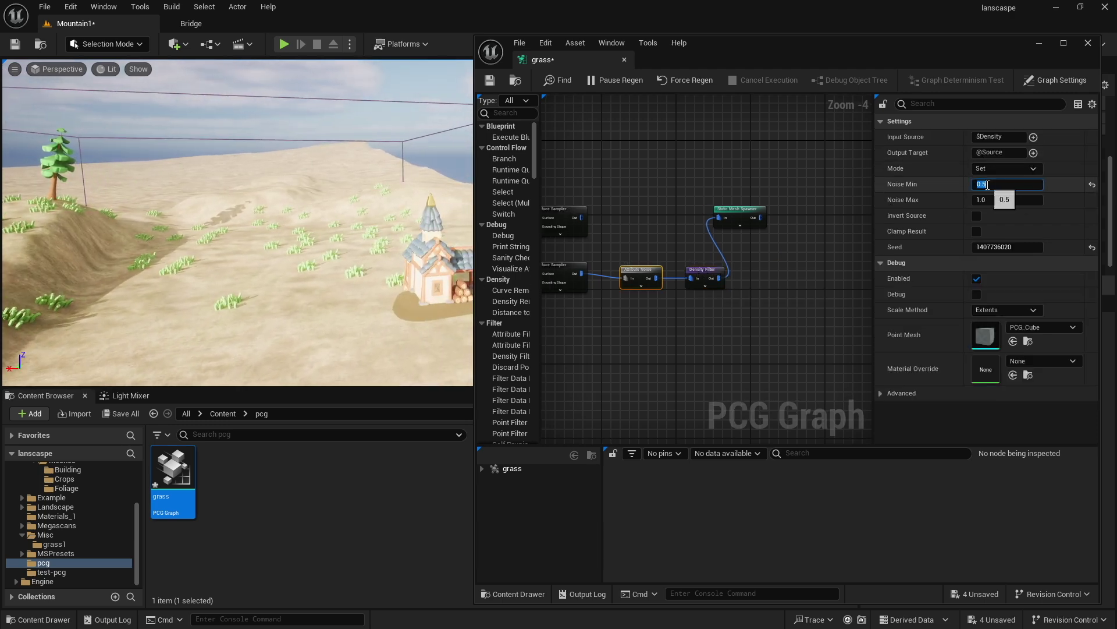
click(704, 273)
click(990, 137)
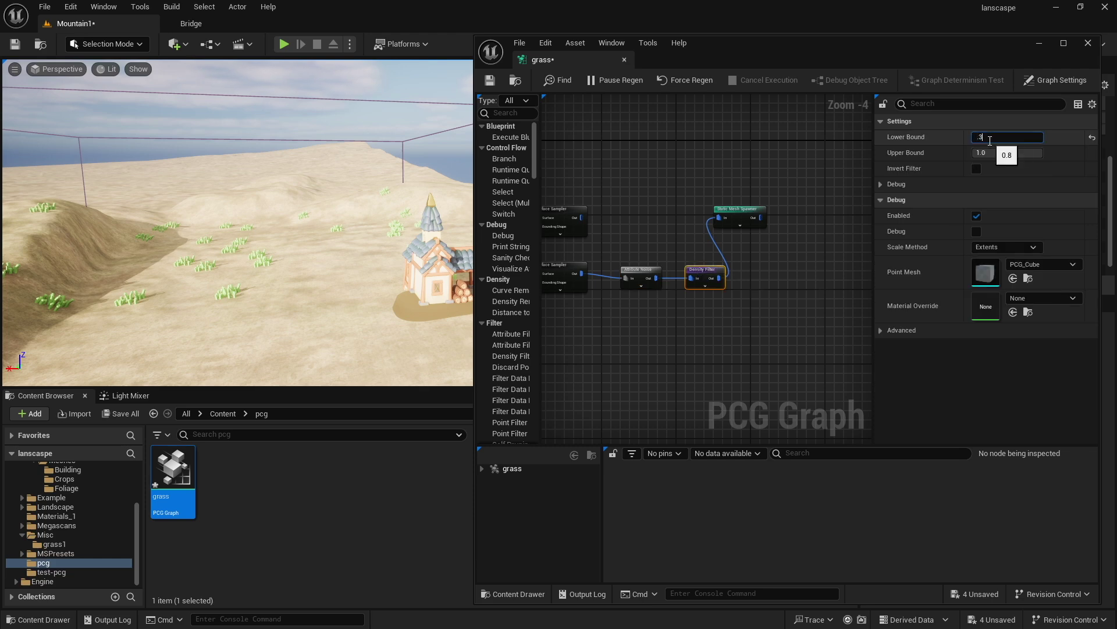
text(.3)
key(Return)
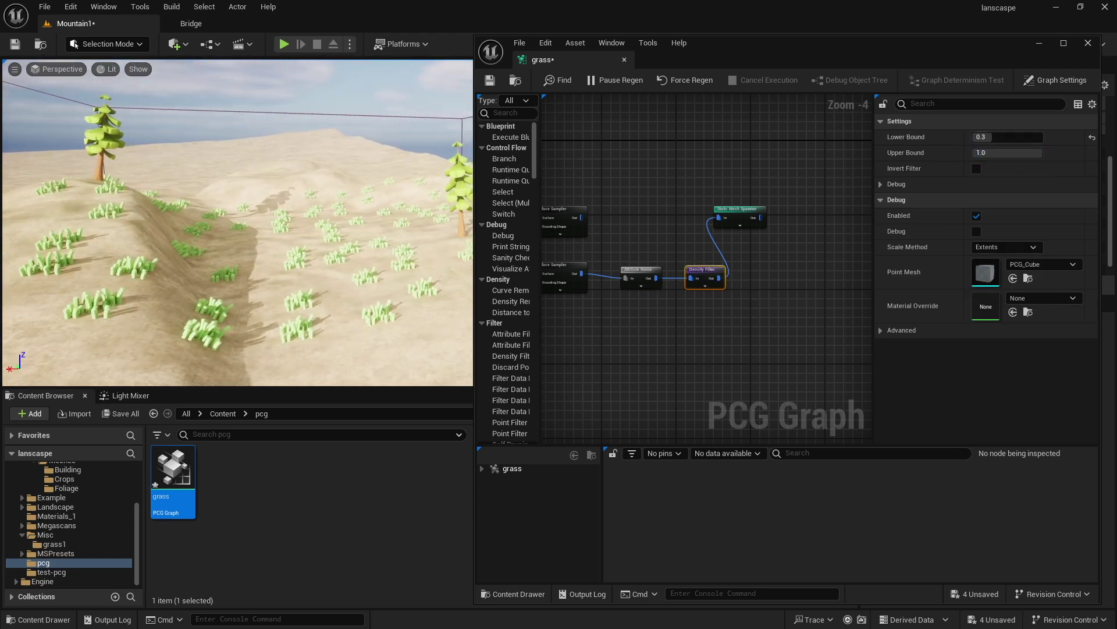
mouse_move(320, 231)
right_down()
mouse_move(344, 229)
mouse_move(320, 232)
right_up()
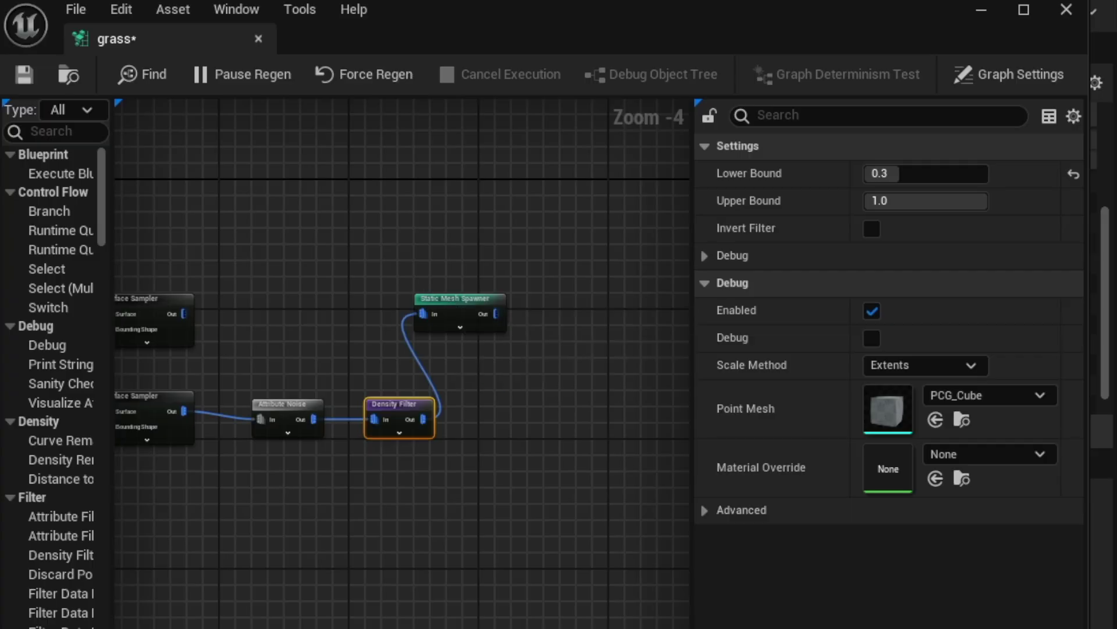
Add a second Static Mesh Spawner fed by the Density Filter and disconnect the original spawner from the filter.
right_drag(483, 434, 484, 429)
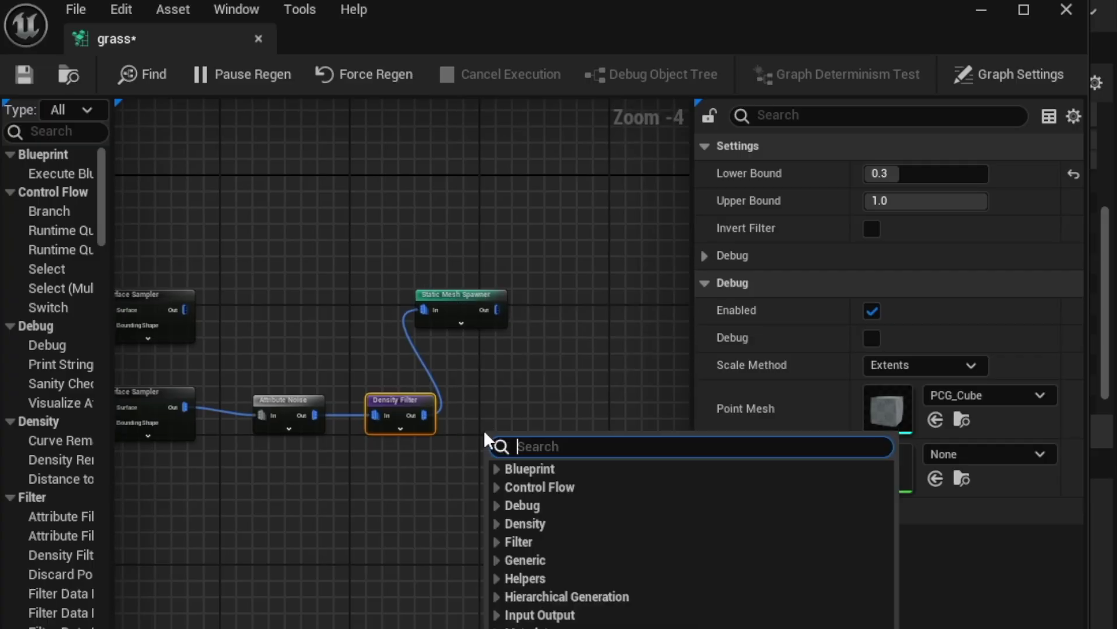
text(mesh)
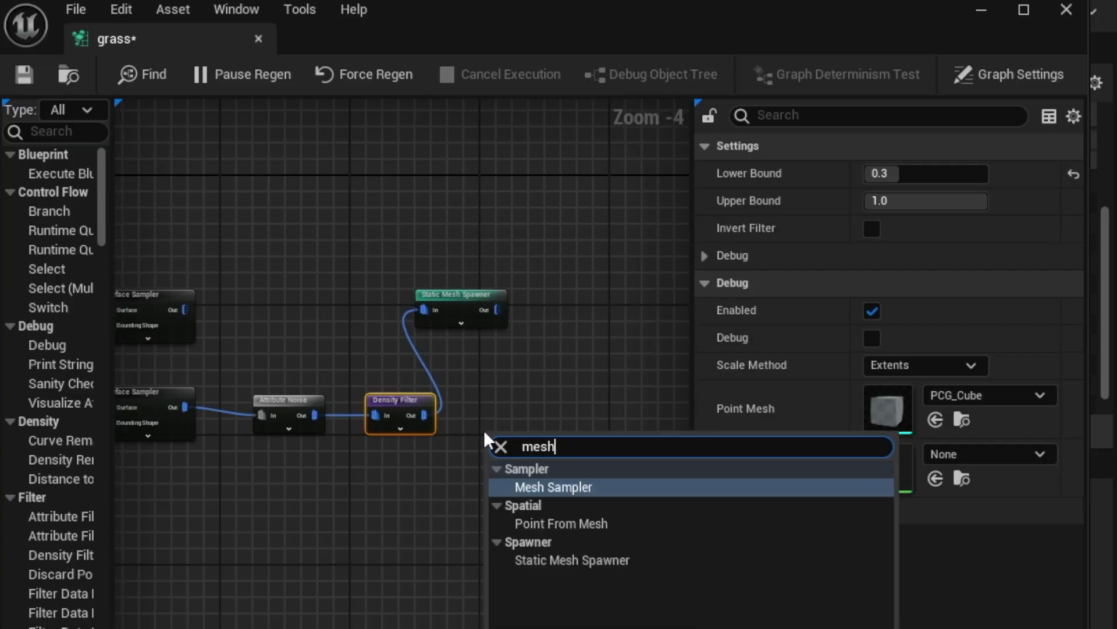
click(547, 560)
drag(424, 414, 492, 451)
alt+click(424, 310)
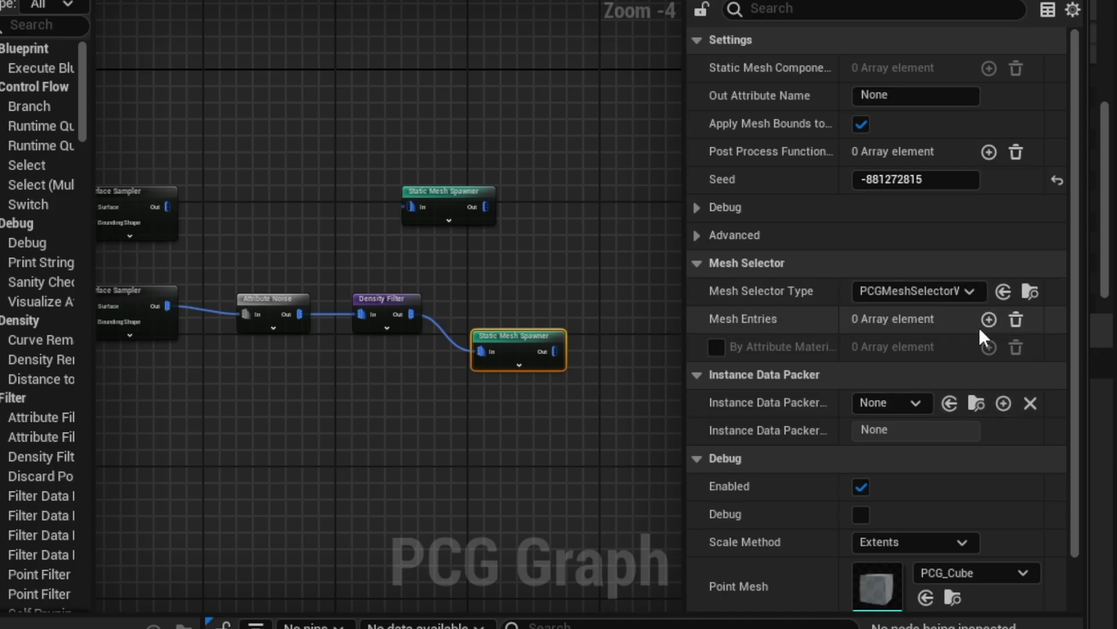
Add a mesh entry to the new Static Mesh Spawner and assign SM_Tree_01 as its static mesh.
click(1044, 279)
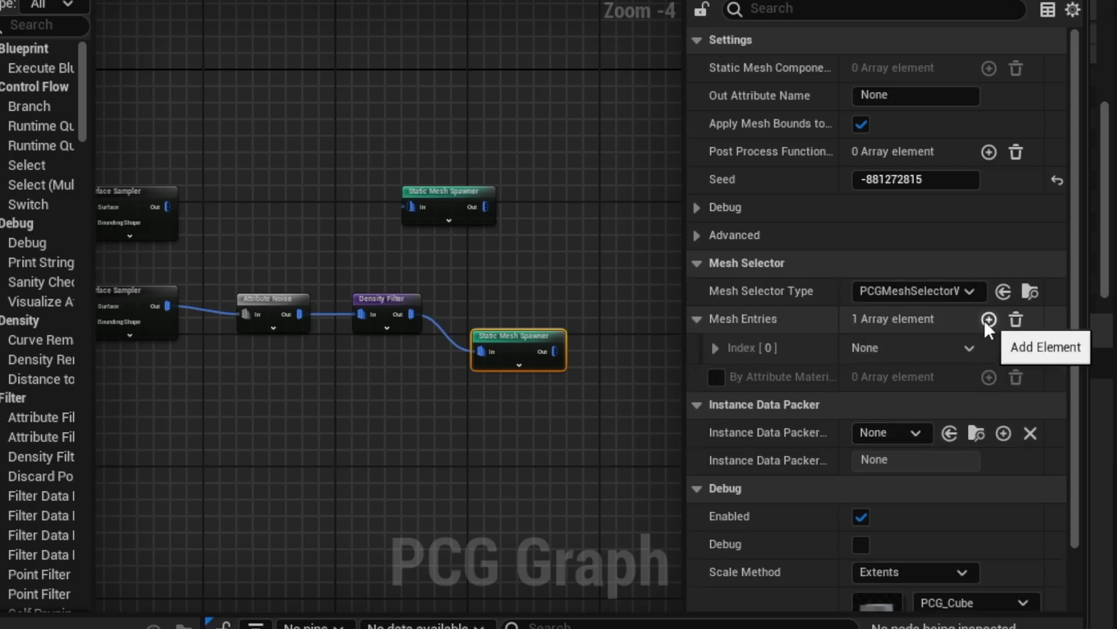
click(714, 348)
click(729, 377)
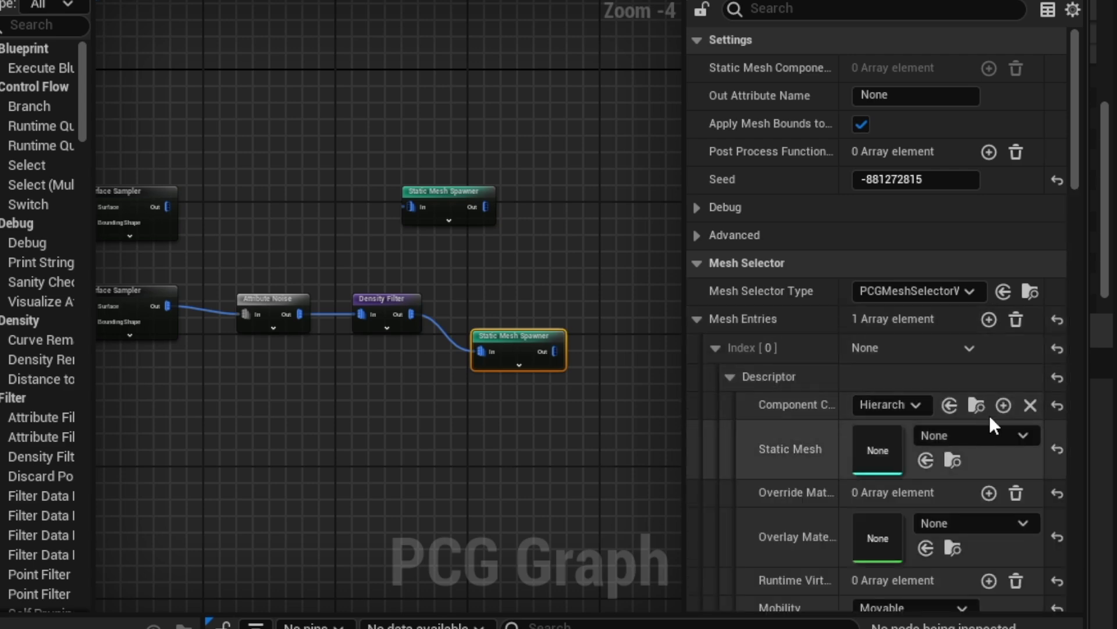
click(954, 437)
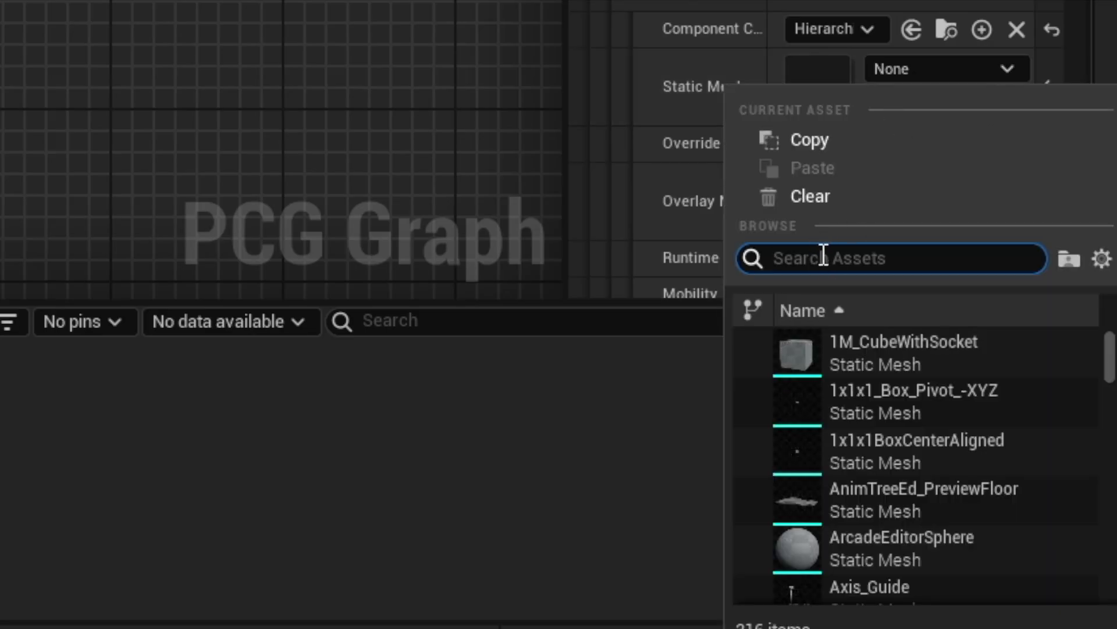
text(tree)
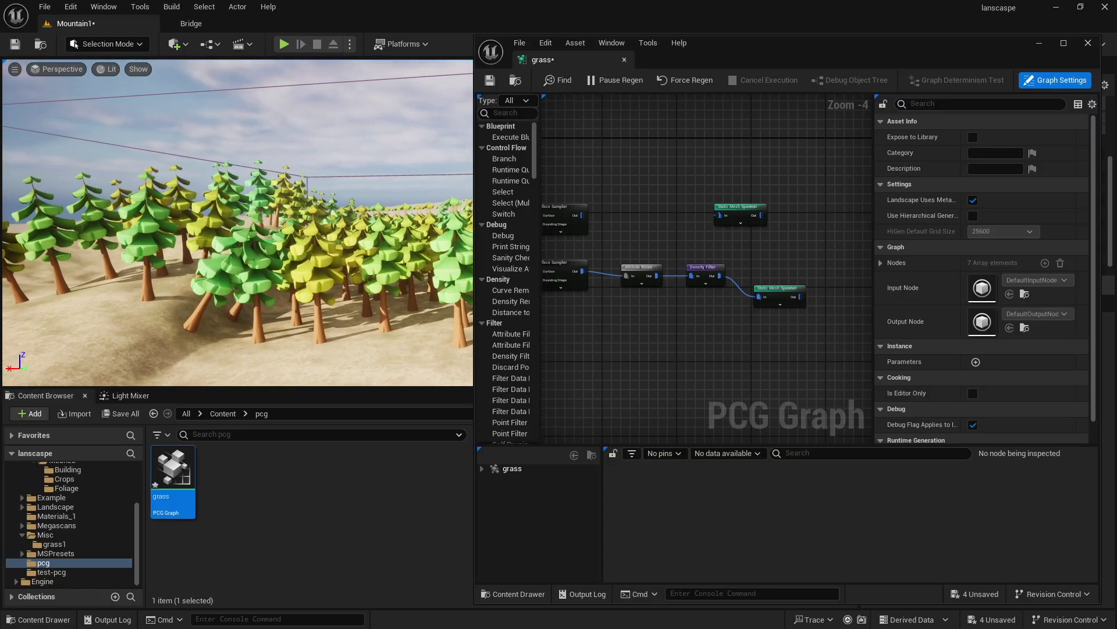
Thin out the spawned trees by setting the Density Filter's Lower Bound to 0.8.
right_drag(237, 222, 277, 253)
right_drag(592, 280, 674, 279)
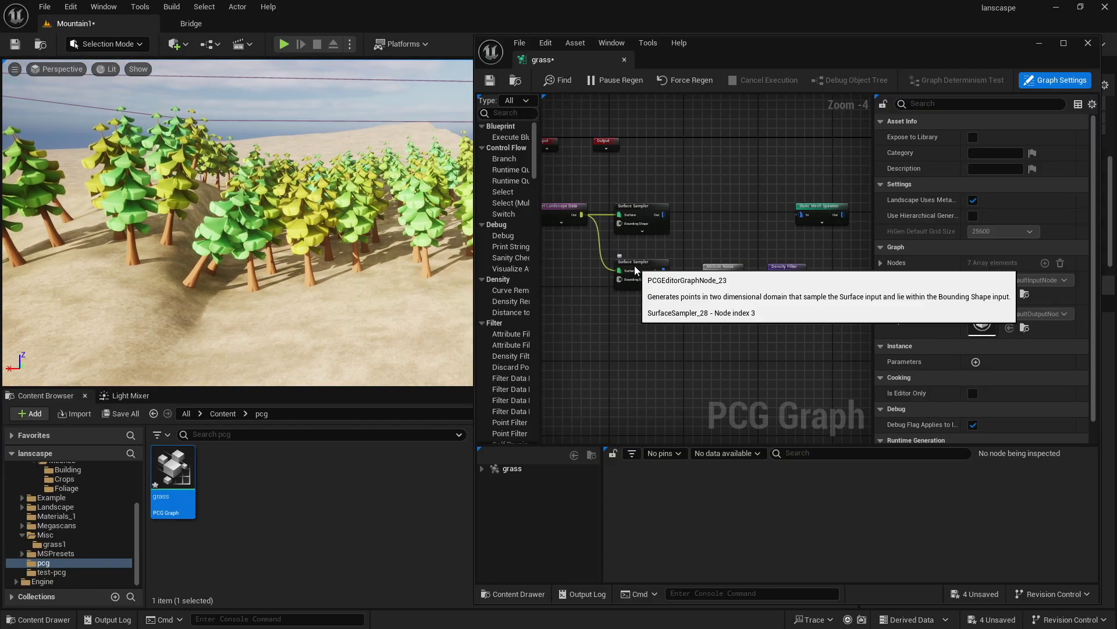
click(783, 272)
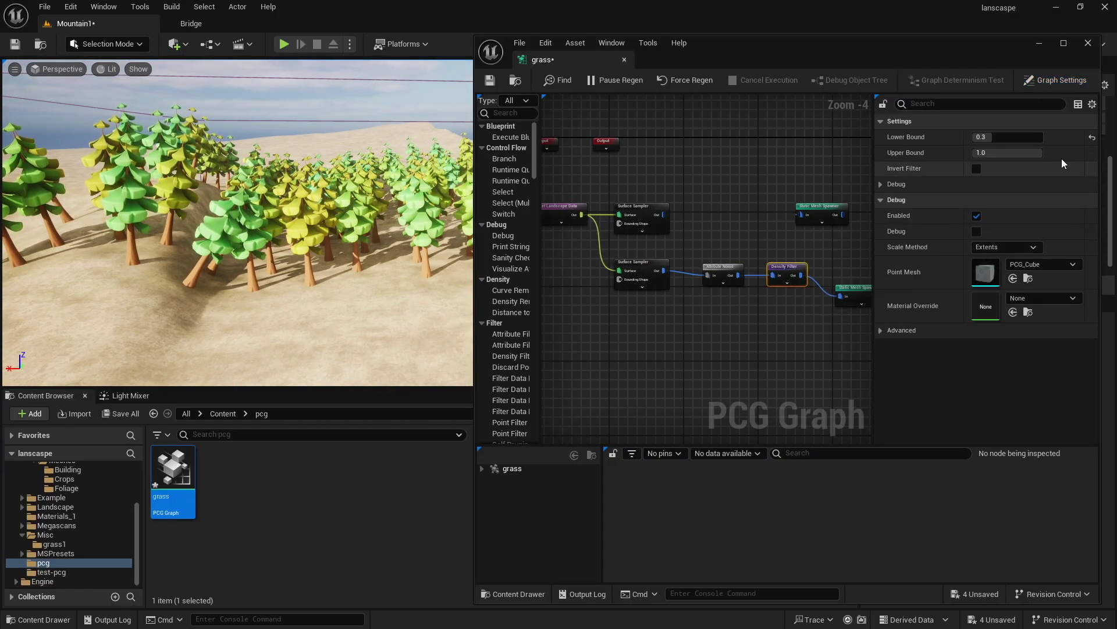
click(1024, 136)
text(0.8)
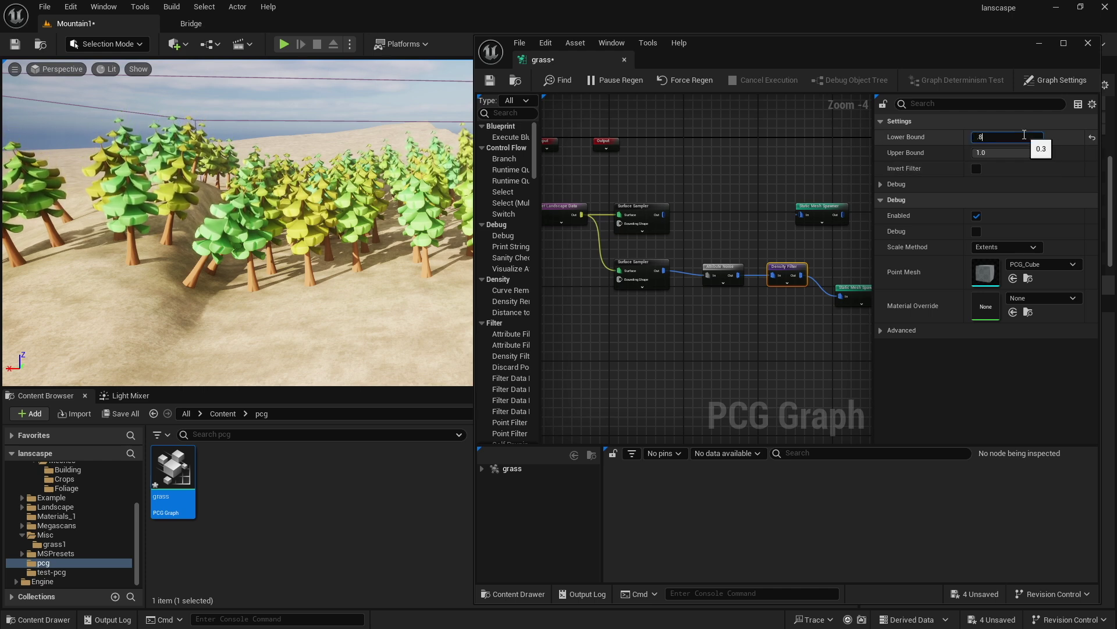
key(Tab)
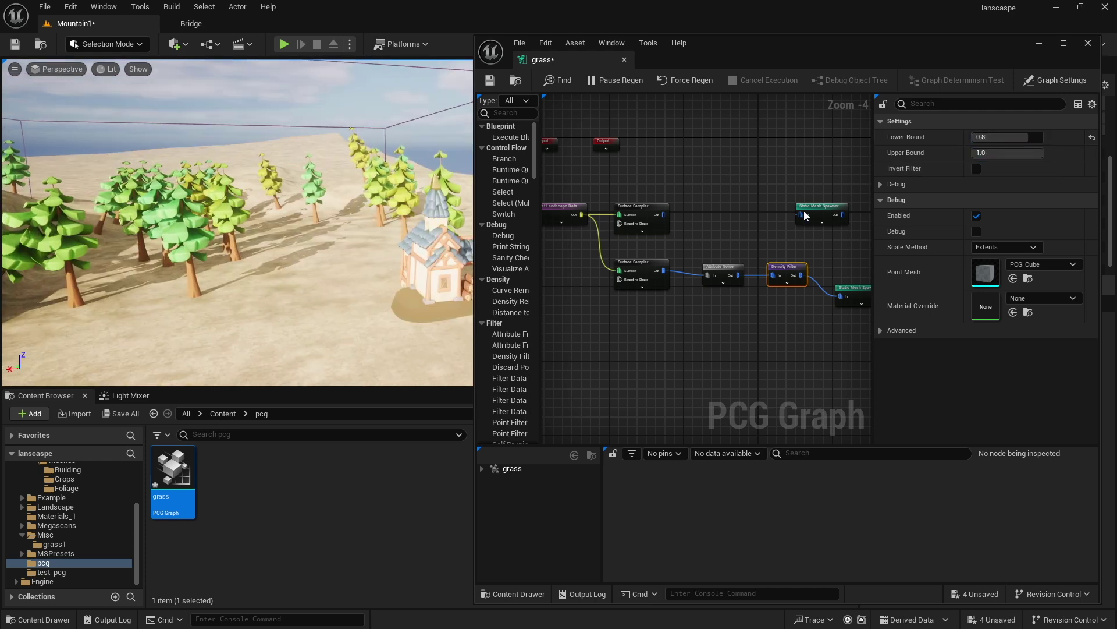
Feed the original Static Mesh Spawner from the first Surface Sampler and replace its SM_Tree_01 entry with SM_GrassClump_01.
click(822, 208)
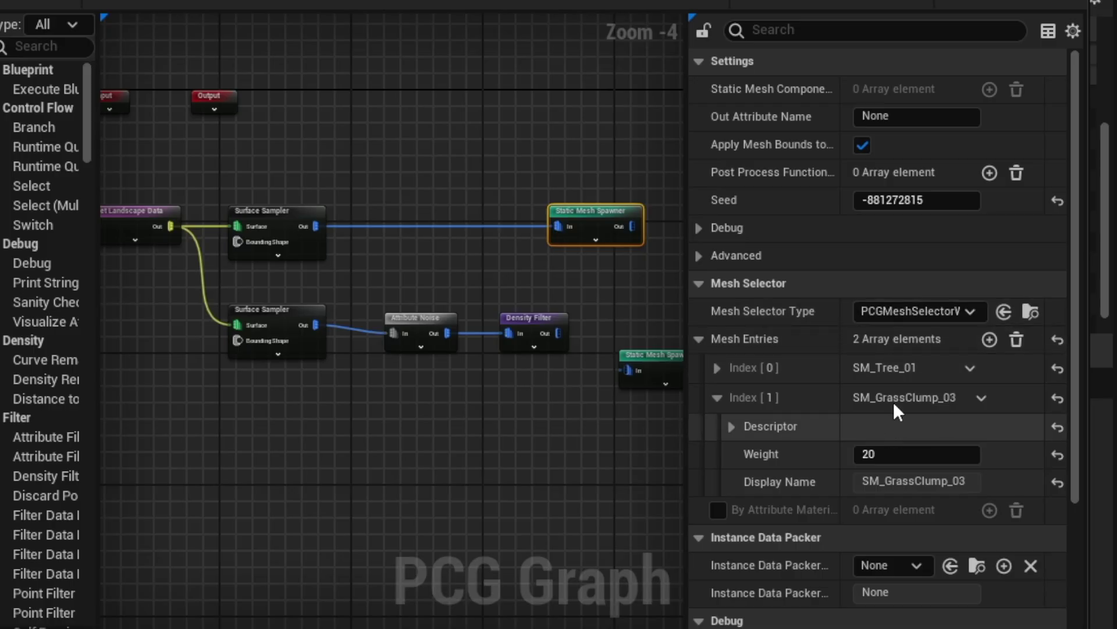
click(962, 366)
click(864, 366)
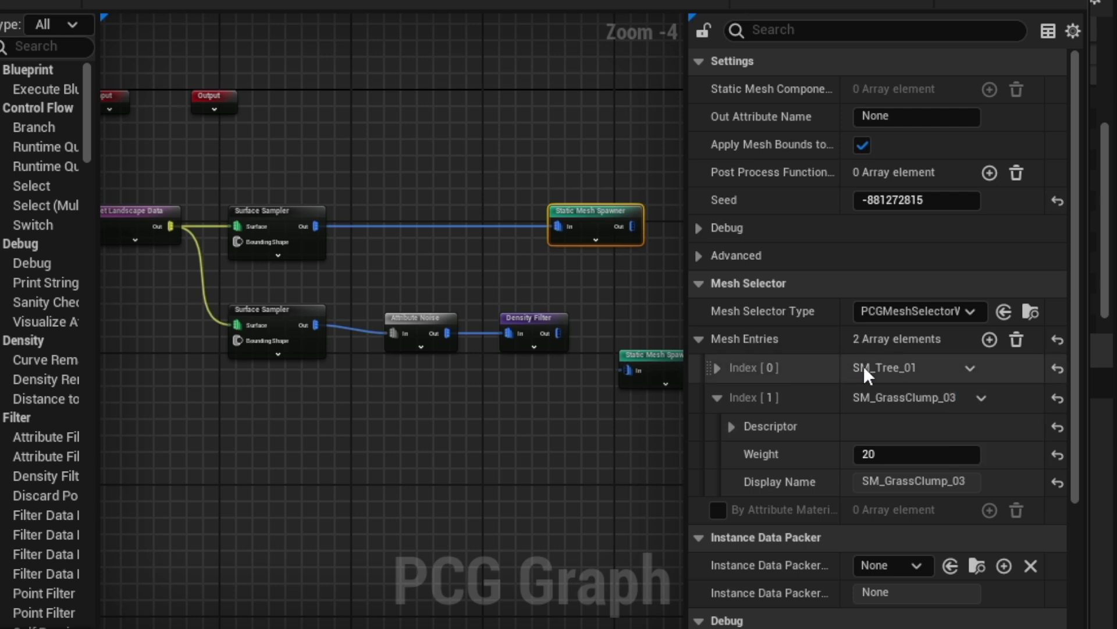
click(715, 367)
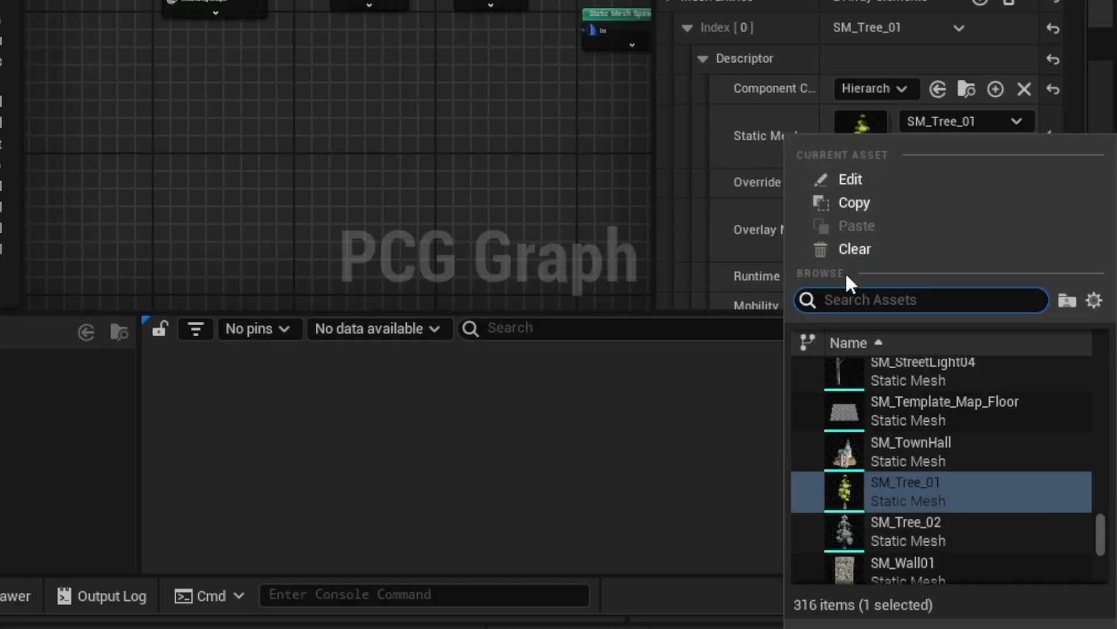
text(grass clum)
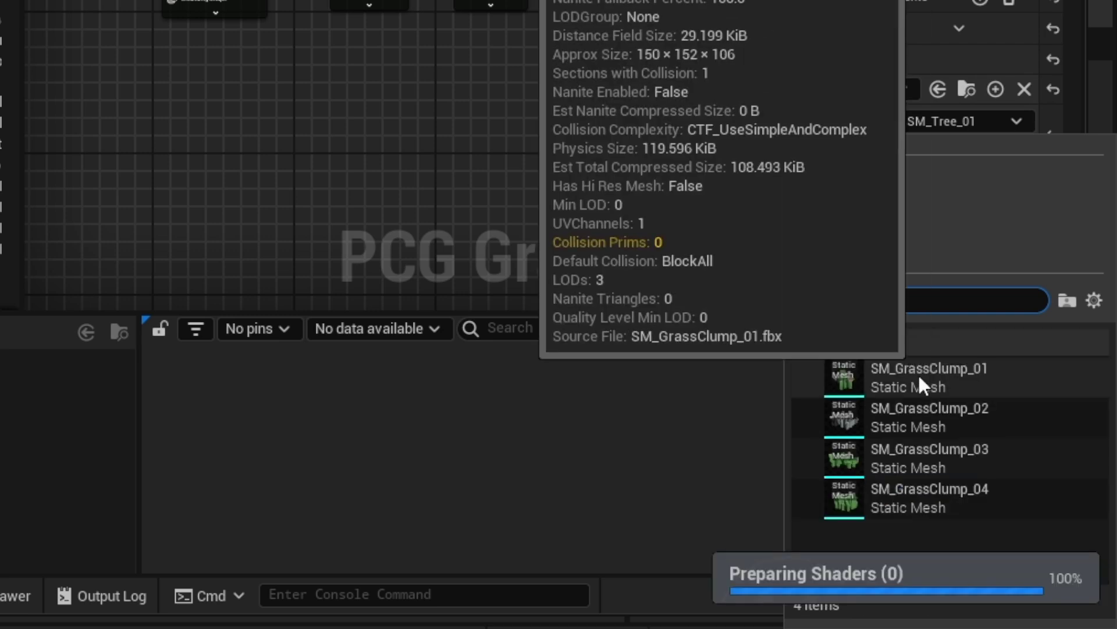
click(937, 367)
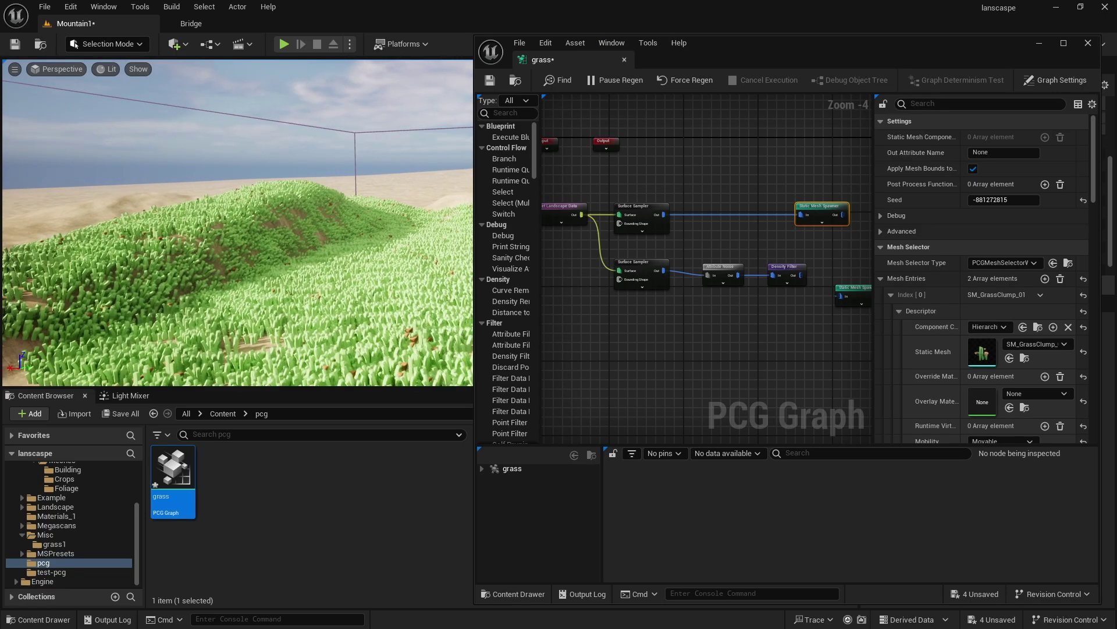
Reconnect the Density Filter output to the tree Static Mesh Spawner and move that spawner slightly farther from the filter.
right_drag(237, 223, 283, 224)
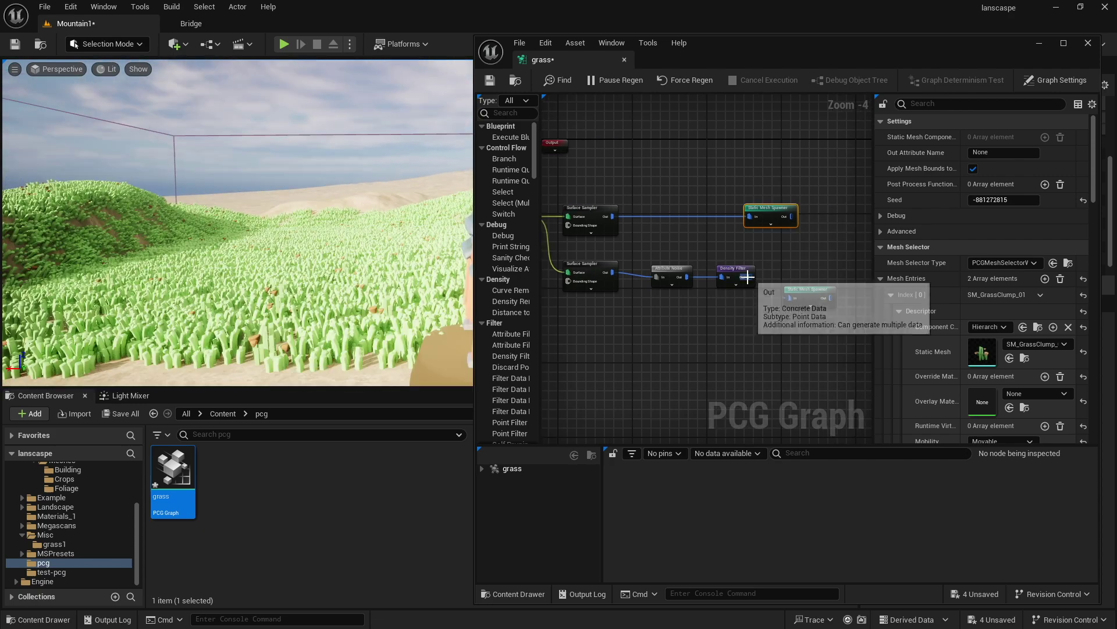
drag(749, 277, 787, 298)
mouse_move(262, 226)
right_down()
mouse_move(343, 224)
mouse_move(256, 224)
mouse_move(256, 245)
right_up()
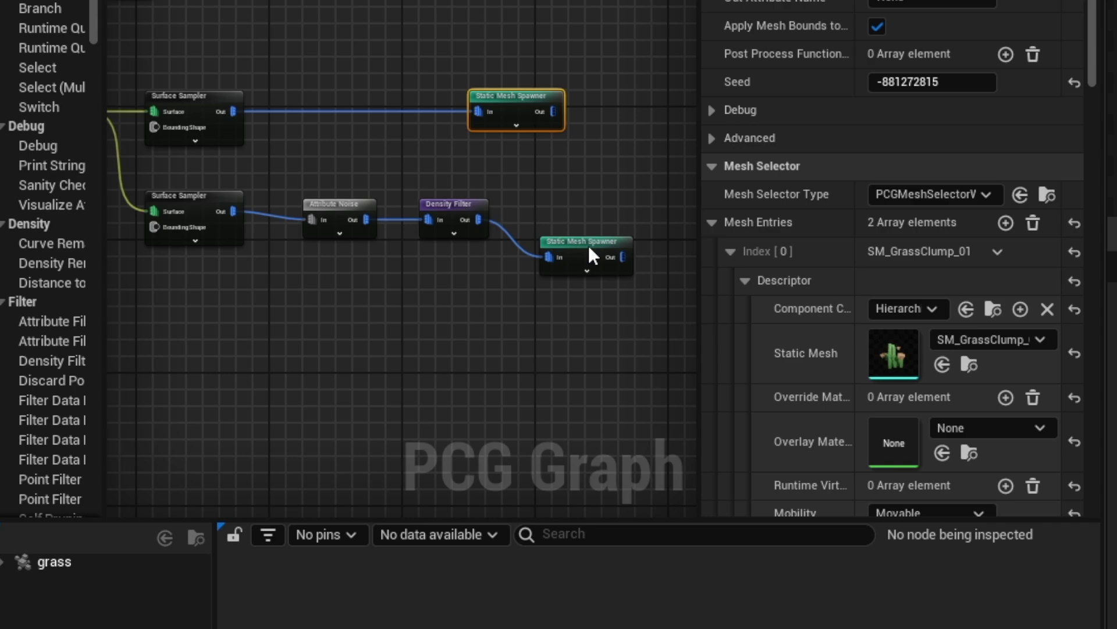
drag(589, 248, 600, 232)
Add a Transform Points node and connect it between the Density Filter and the tree Static Mesh Spawner.
right_click(485, 285)
text(tr)
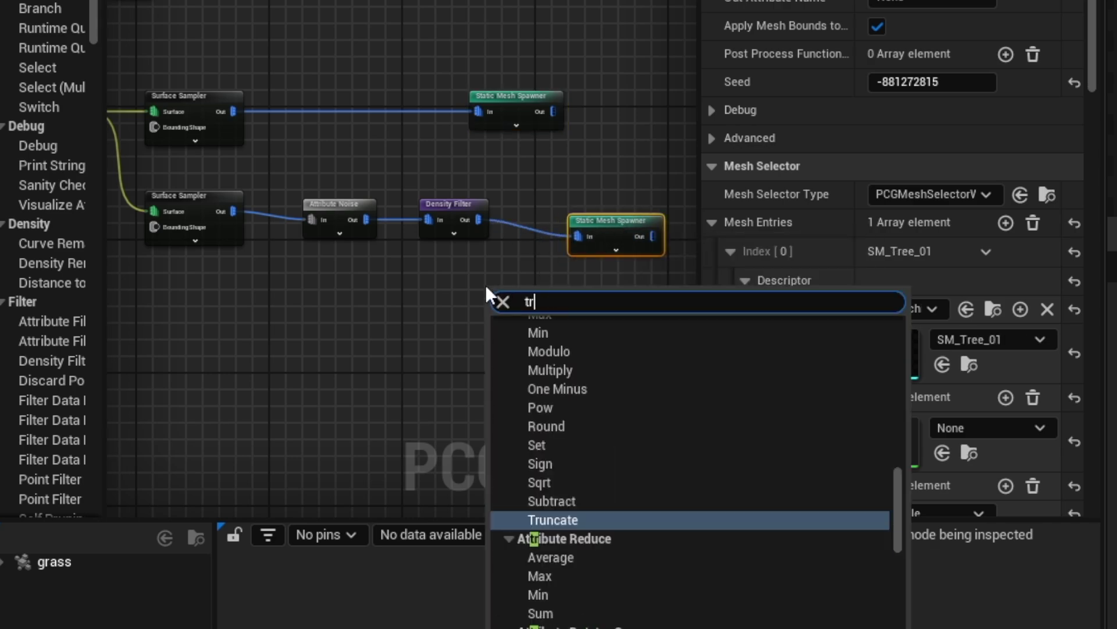
text(ans)
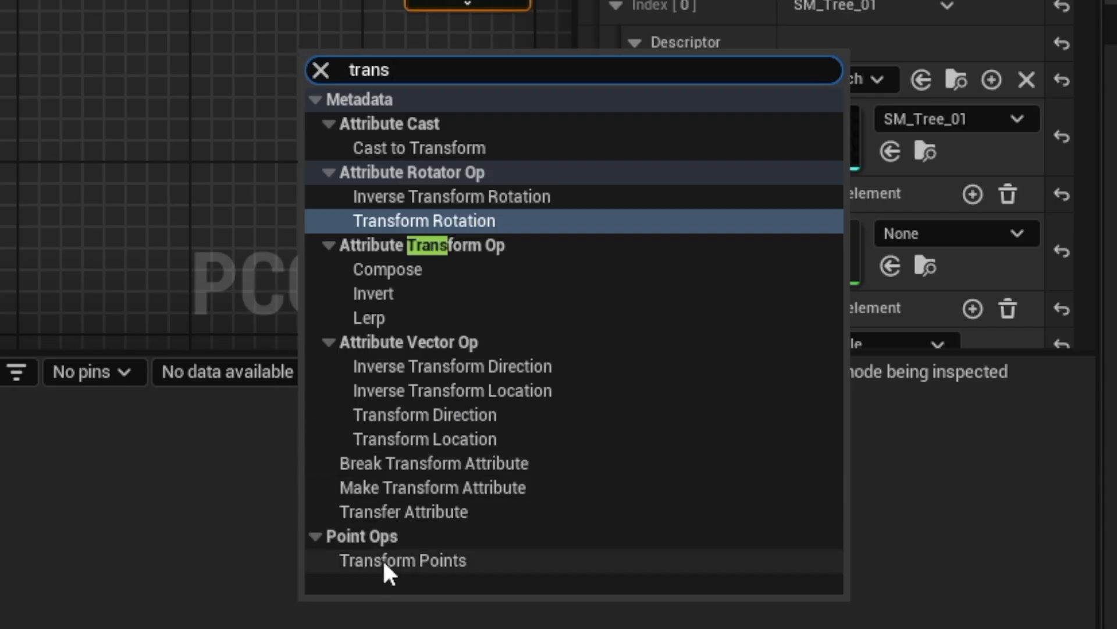
click(382, 560)
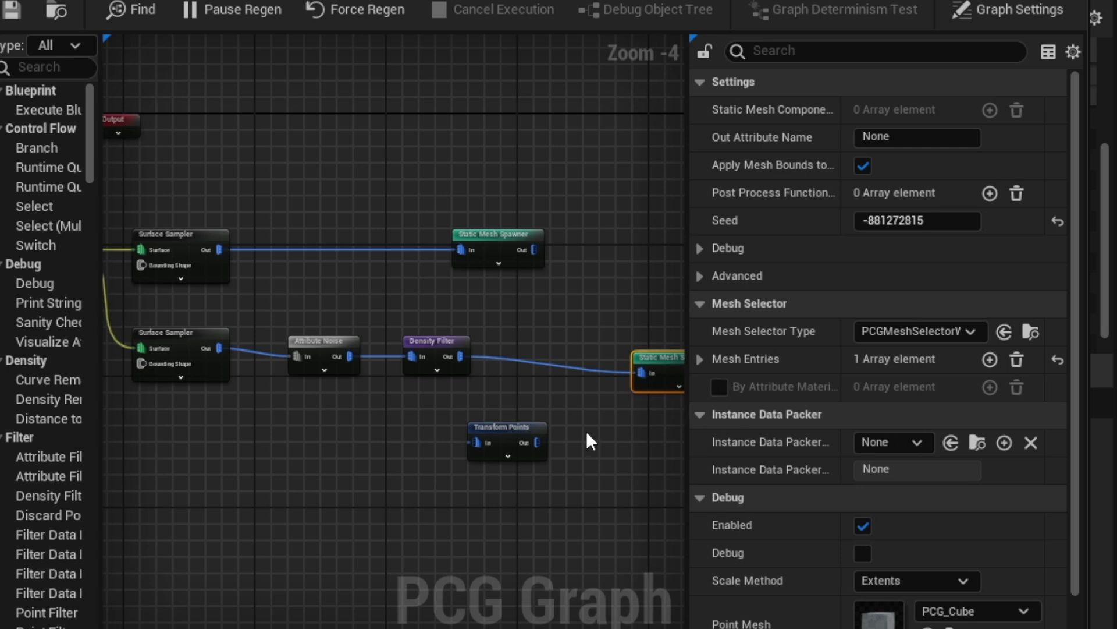
drag(494, 425, 528, 394)
drag(461, 356, 522, 418)
right_drag(646, 382, 566, 383)
alt+click(563, 373)
drag(491, 418, 465, 384)
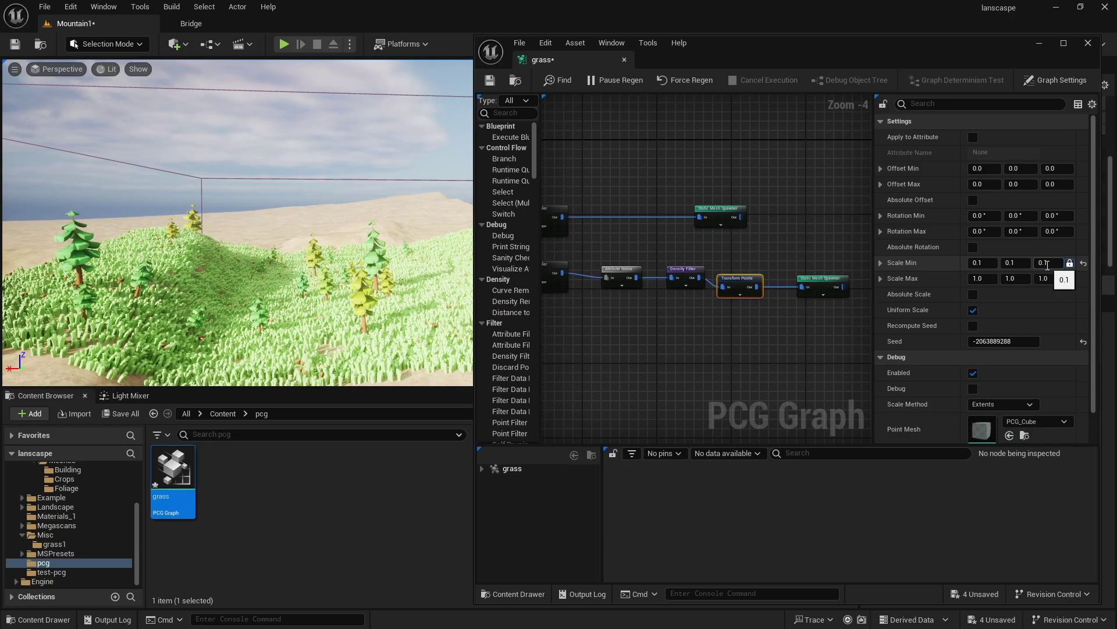
Try uniform Scale Min values of 0.1 and 1 on the tree branch's Transform Points node.
text(0.1)
key(Return)
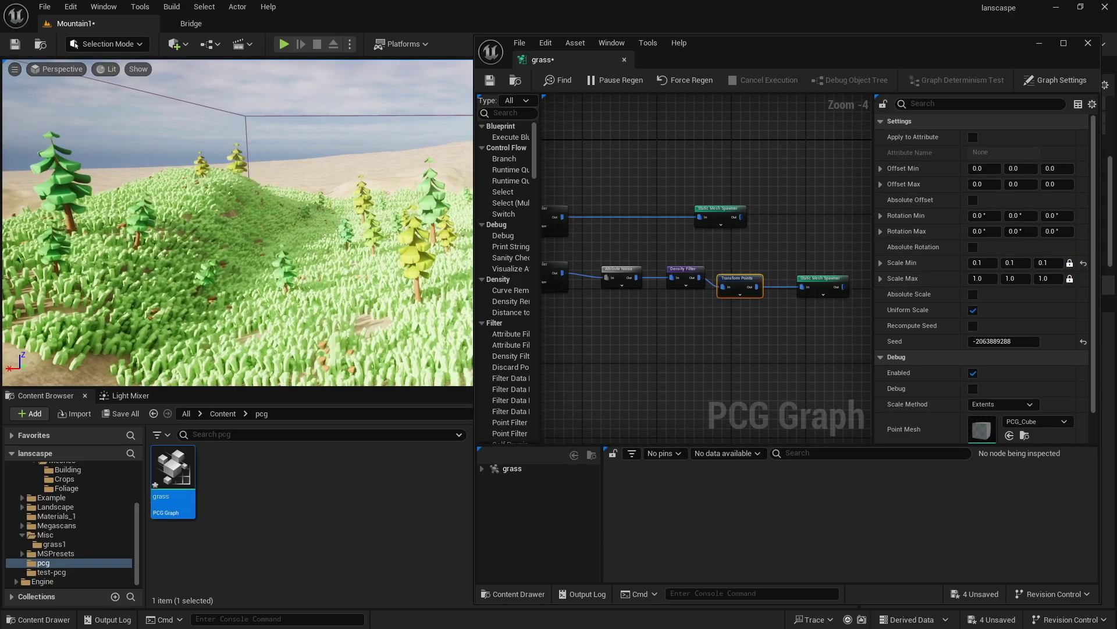
right_drag(237, 232, 327, 219)
key(s)
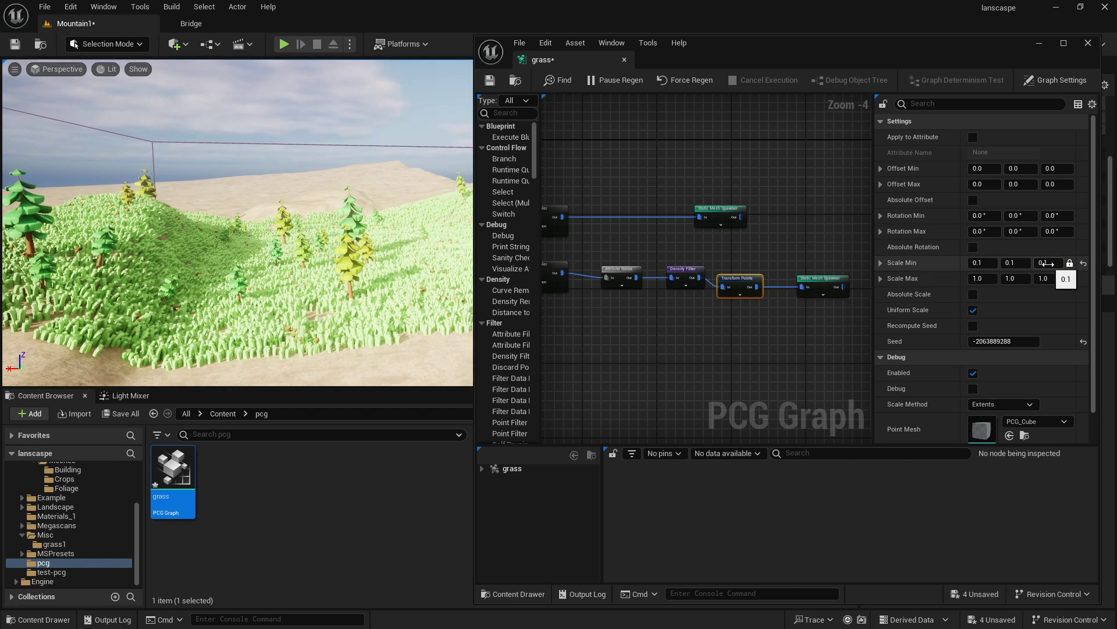
text(1)
key(Return)
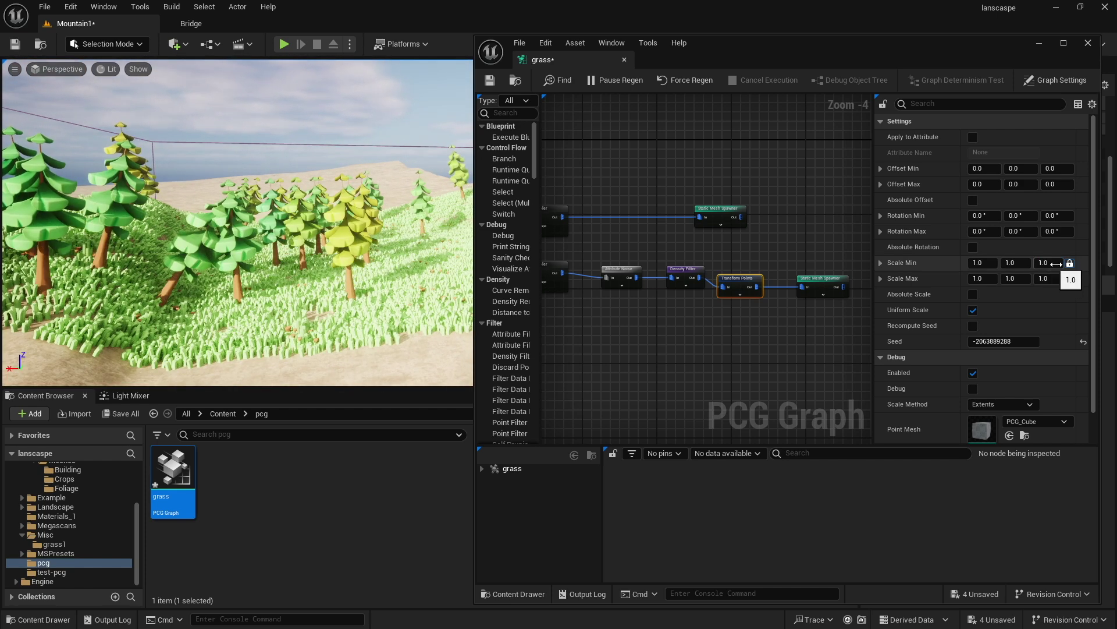
Set the tree points' Scale Min to 0.6 and Scale Max to 1.2 on all axes, trying a maximum of 2 first.
click(1043, 263)
text(.6)
key(Return)
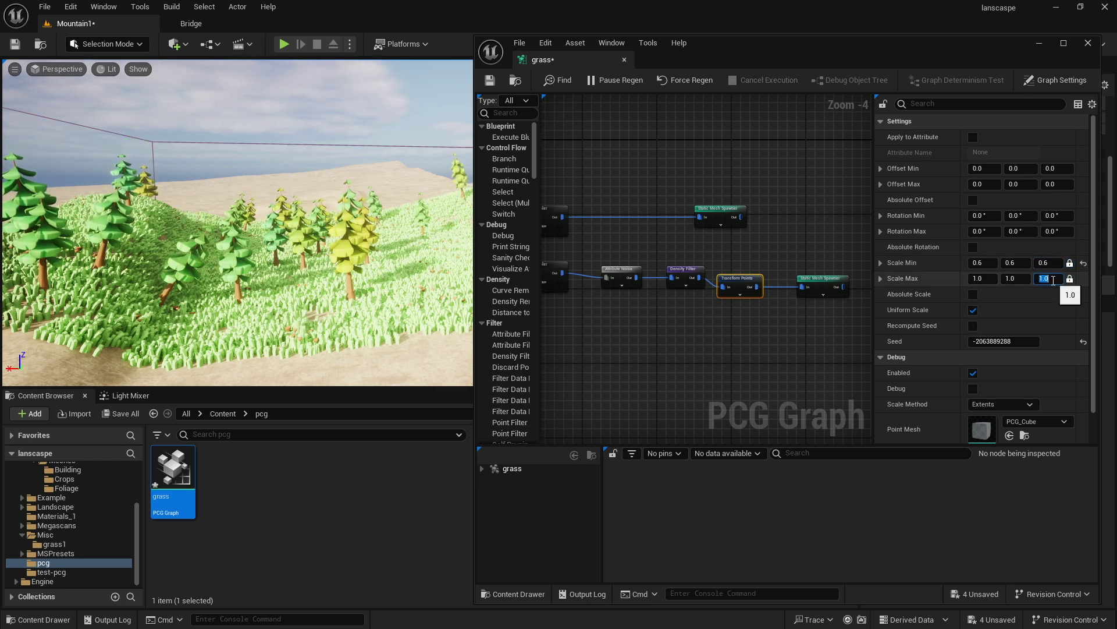
click(1053, 280)
text(2)
key(Return)
click(1057, 279)
text(1.2)
key(Return)
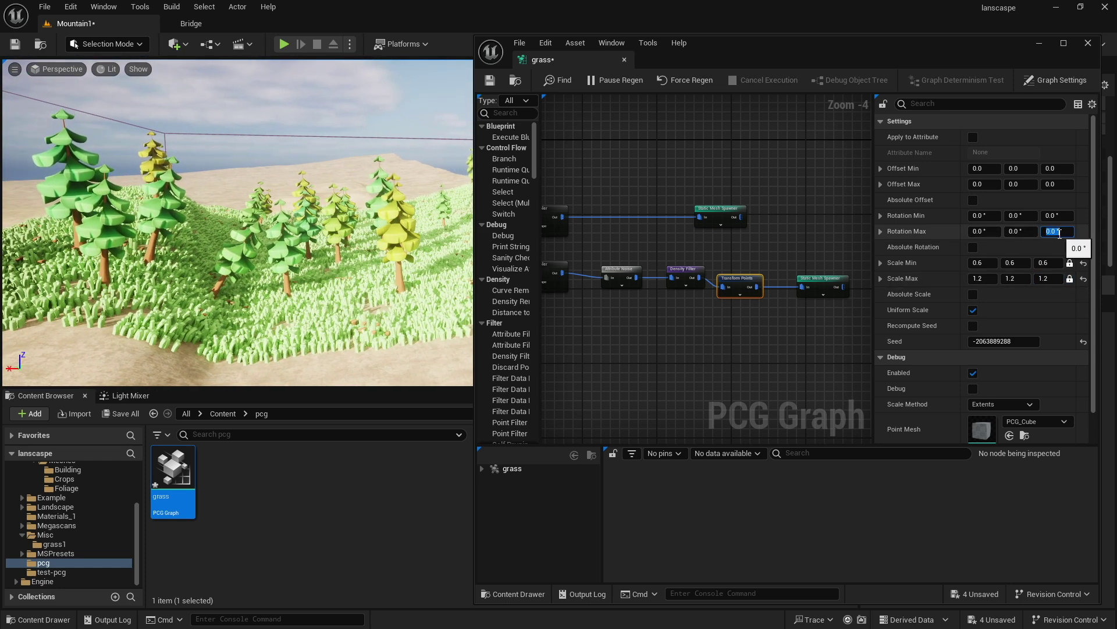
Set the tree points' Rotation Max to 7°, 6° and 30° and enable Absolute Rotation.
text(30)
key(Return)
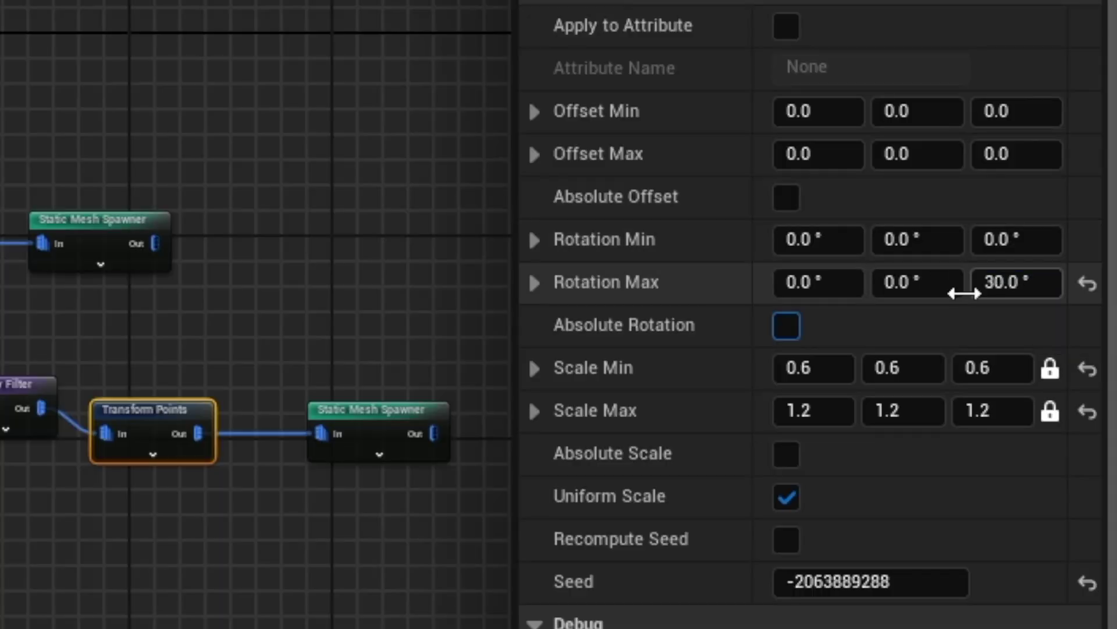
click(909, 284)
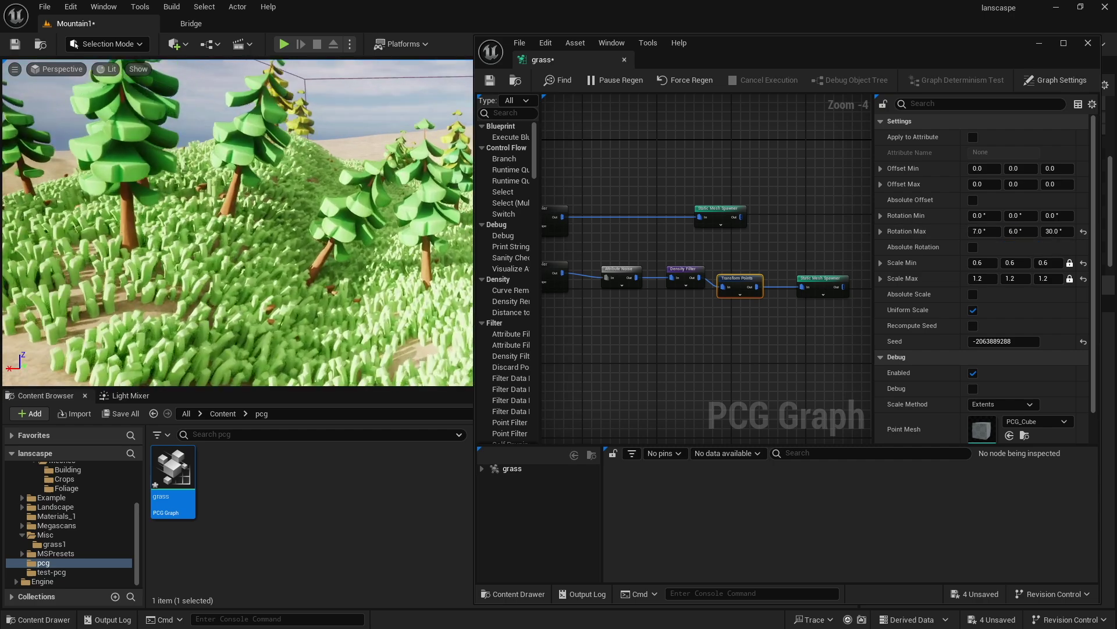
right_drag(238, 222, 227, 223)
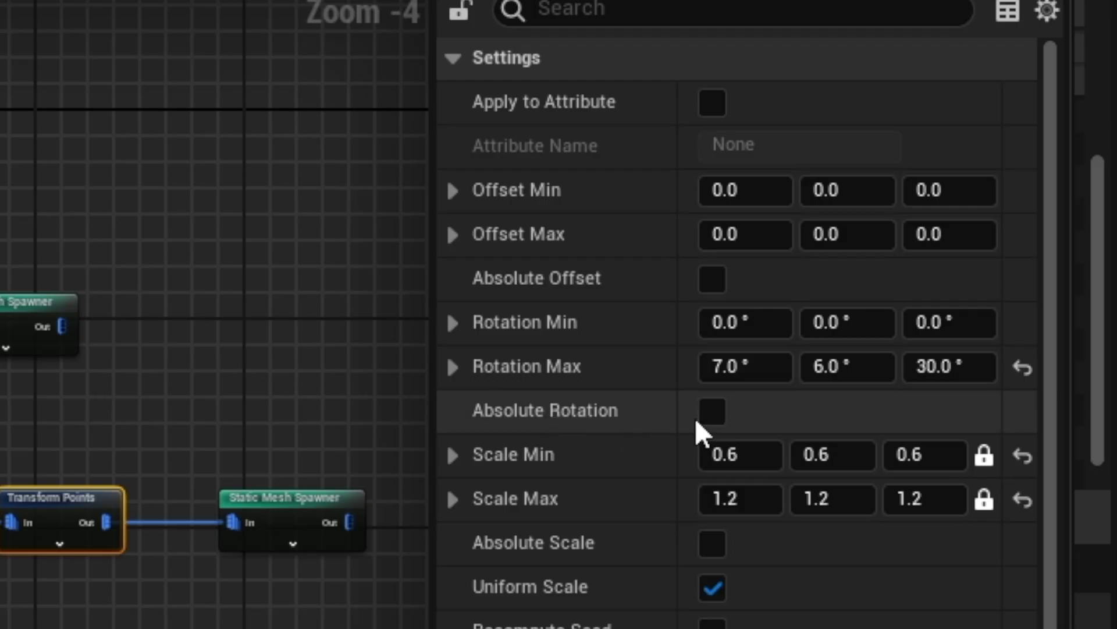
click(707, 412)
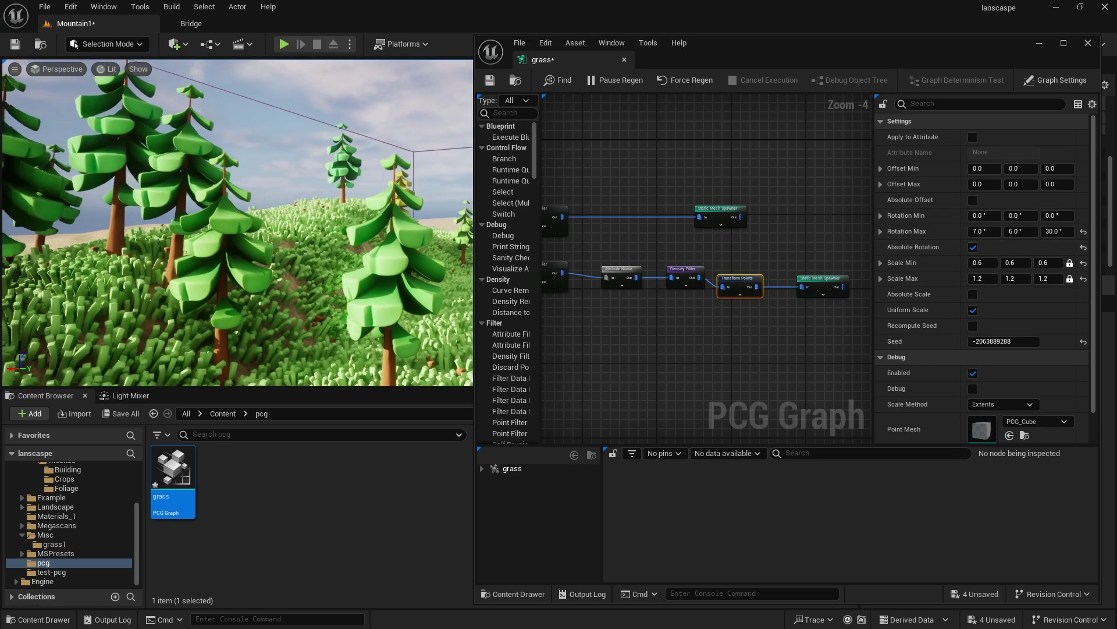
right_drag(456, 183, 456, 183)
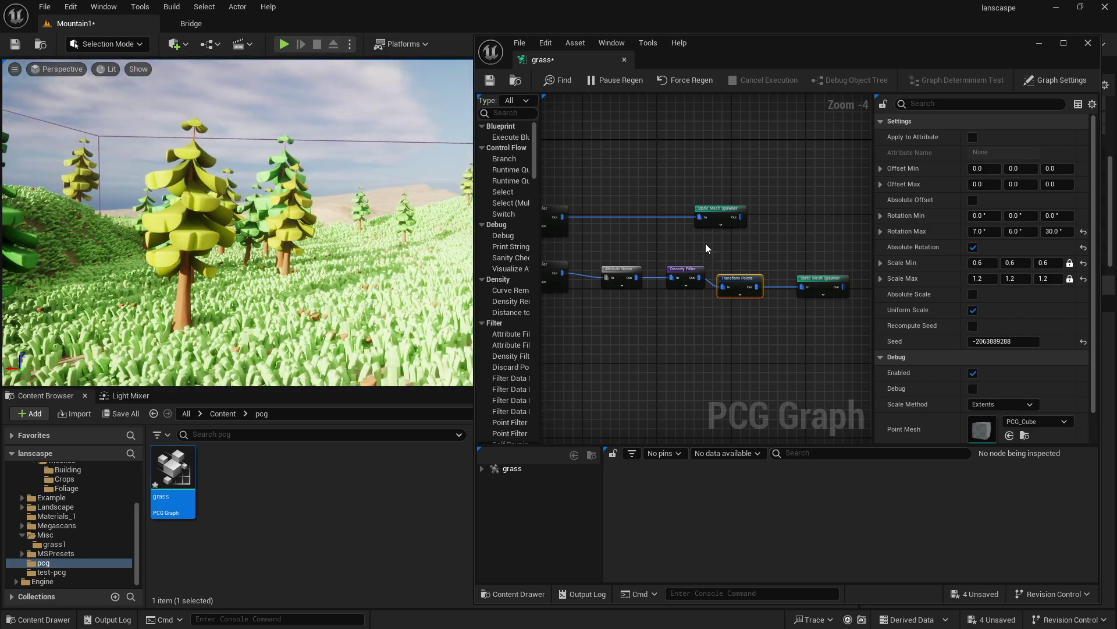
Add a Transform Points node and connect it between the first Surface Sampler and the grass Static Mesh Spawner.
right_click(624, 202)
text(trans)
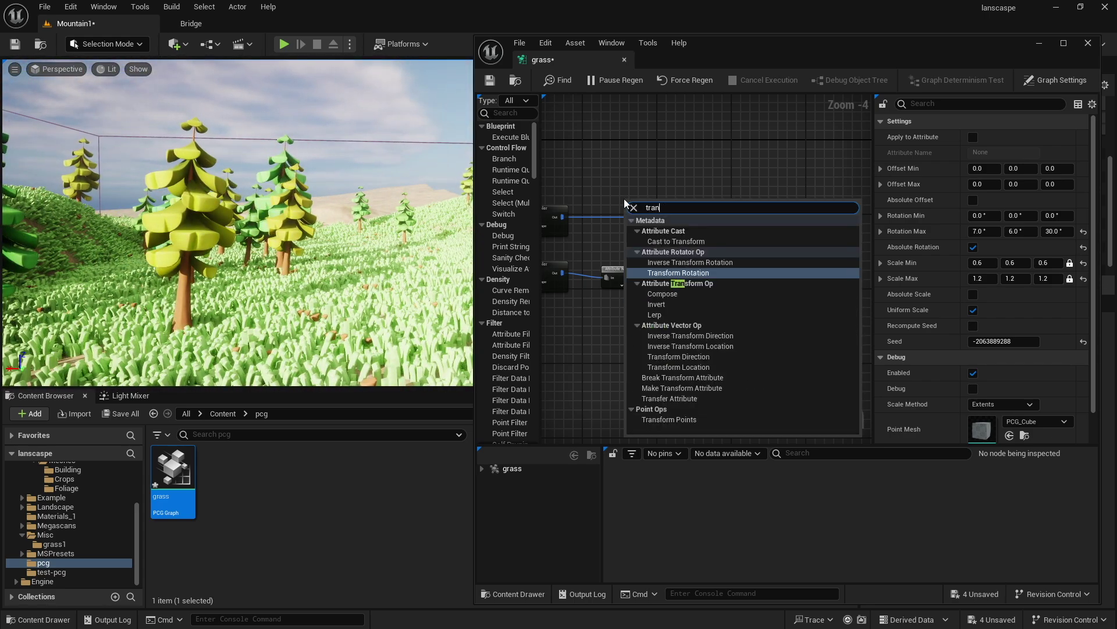
key(Return)
alt+click(705, 222)
drag(648, 204, 640, 201)
drag(654, 207, 699, 217)
right_drag(448, 204, 448, 204)
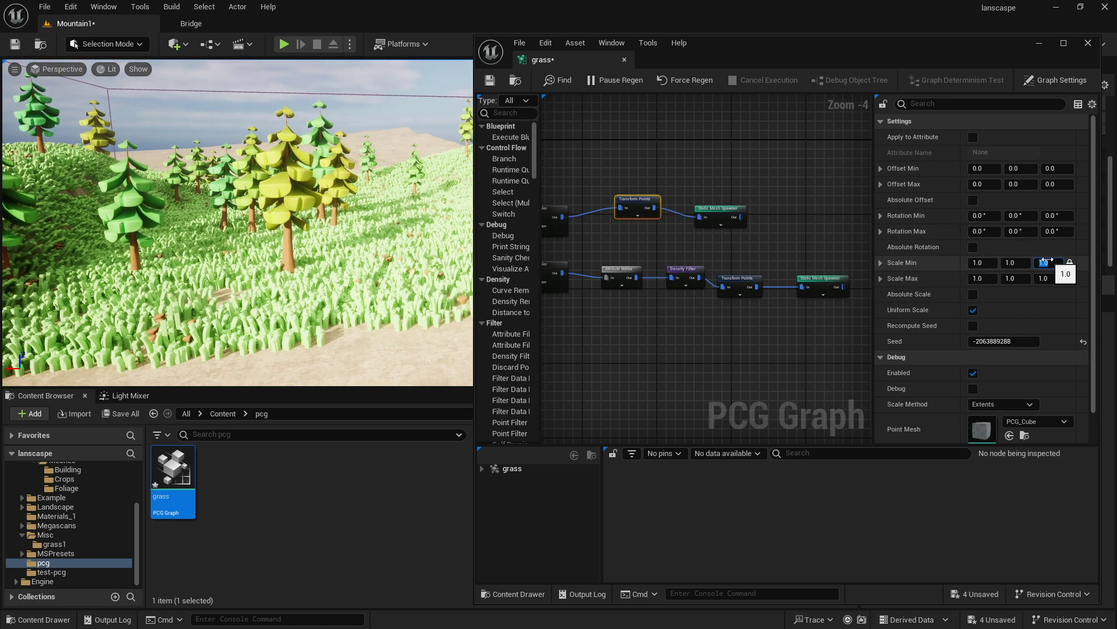
Set the grass Transform Points node's Scale Min to 0.6 on all axes and inspect the grass in the level.
click(1046, 262)
text(.6)
key(Return)
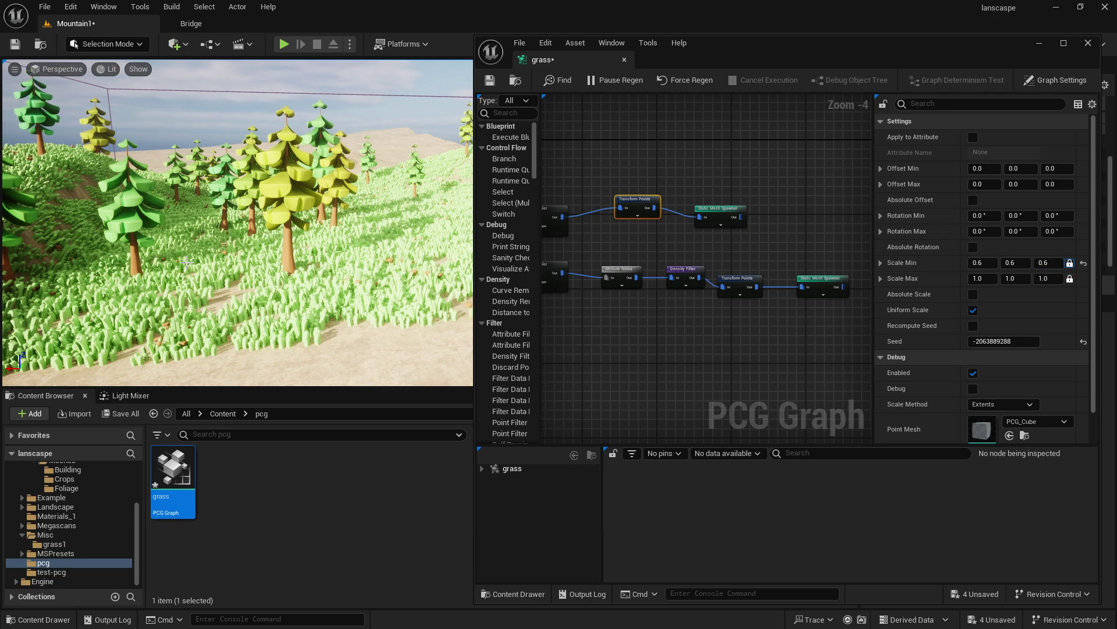
key(w)
right_drag(176, 257, 176, 257)
key(w)
key(w)
right_drag(252, 272, 251, 272)
key(s)
Duplicate the whole tree branch from Surface Sampler to Static Mesh Spawner and connect the landscape data to the copied sampler.
scroll(815, 294, down, 1)
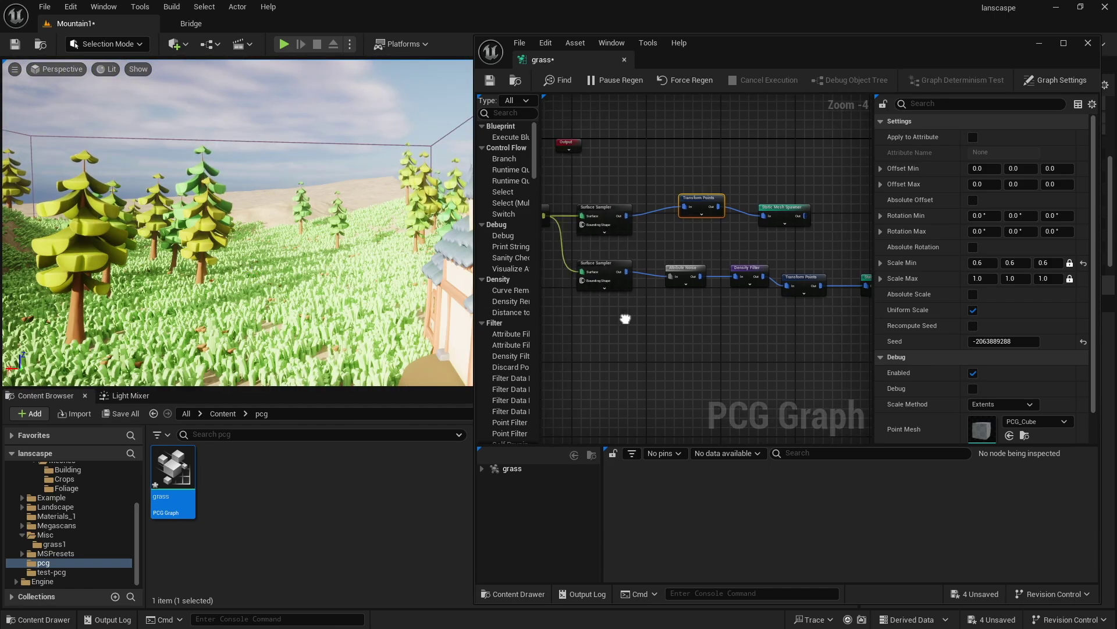
click(611, 285)
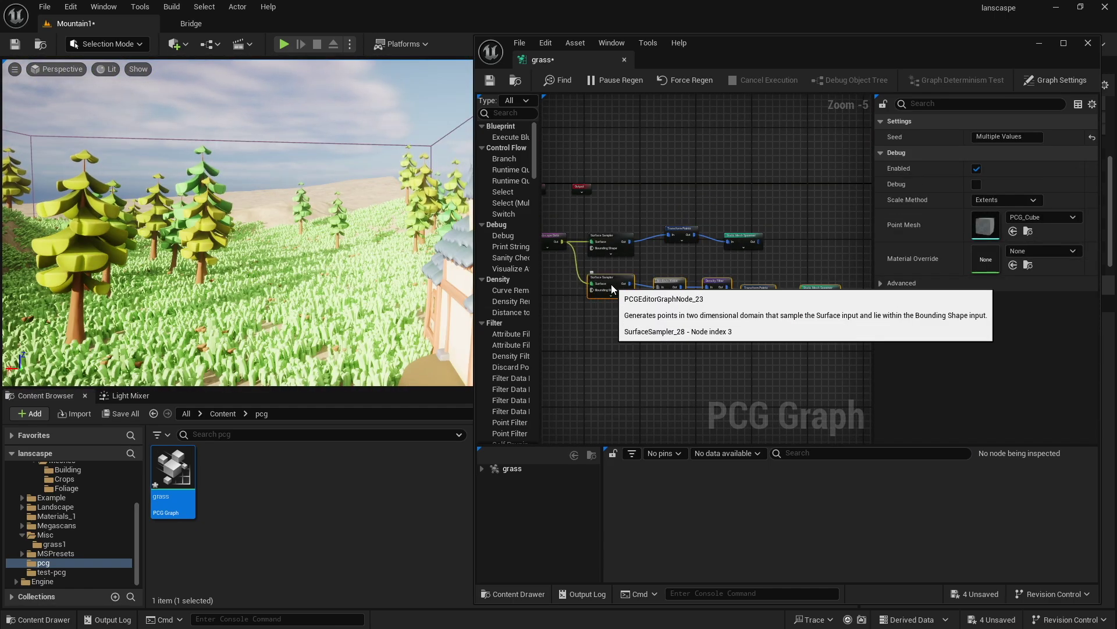
key(ctrl+d)
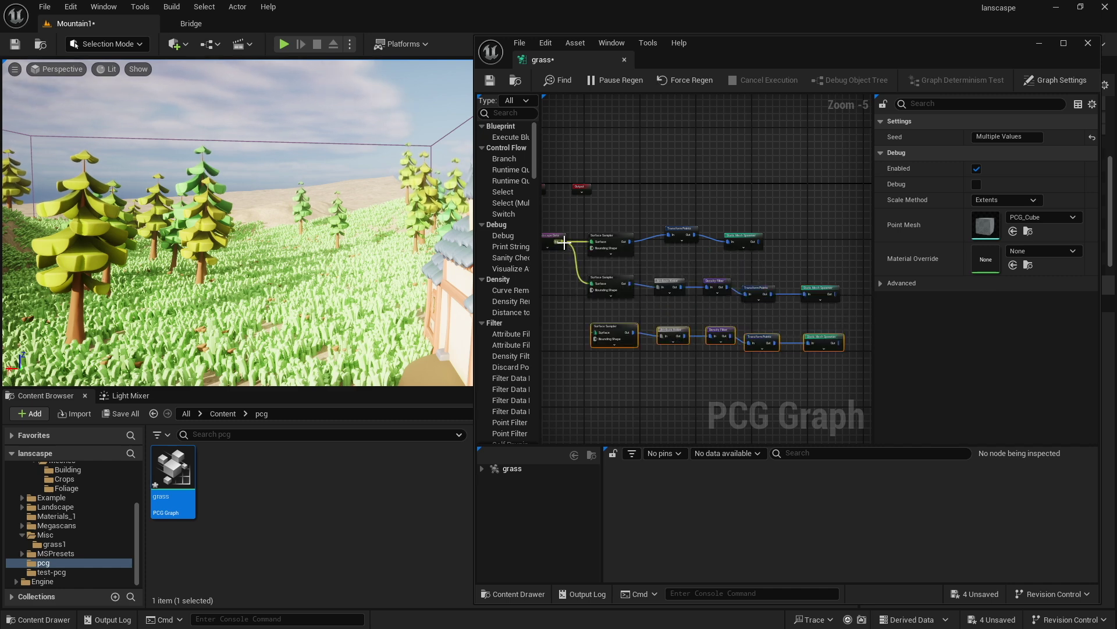
drag(592, 334, 592, 335)
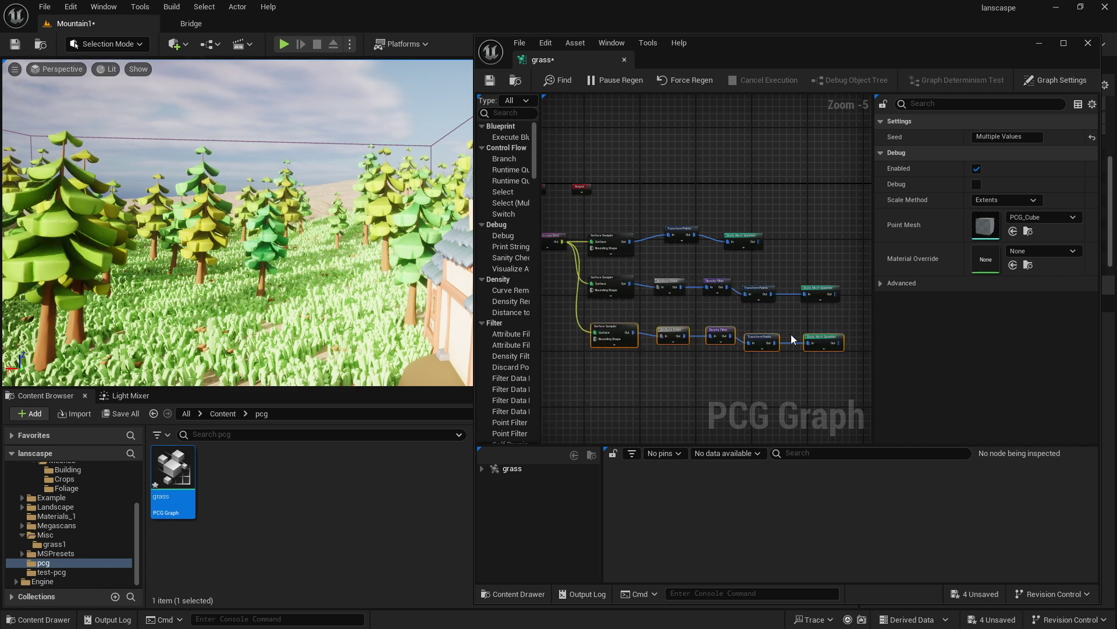
Replace the static mesh in the duplicated Static Mesh Spawner's mesh entry with SM_Stone_01.
click(816, 342)
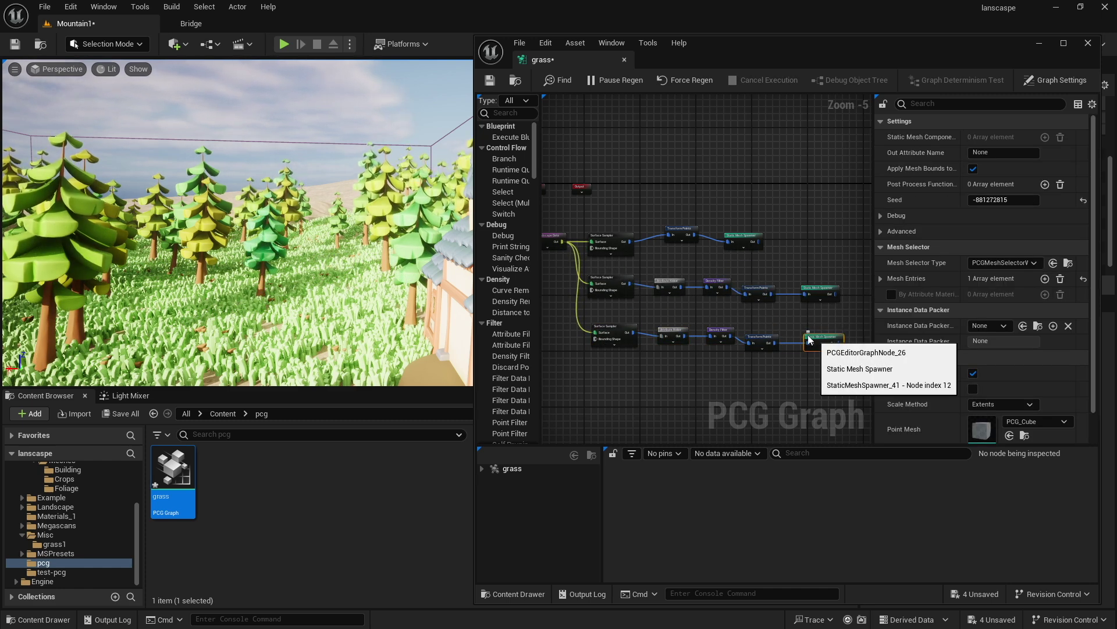
click(819, 355)
scroll(819, 351, up, 2)
click(826, 333)
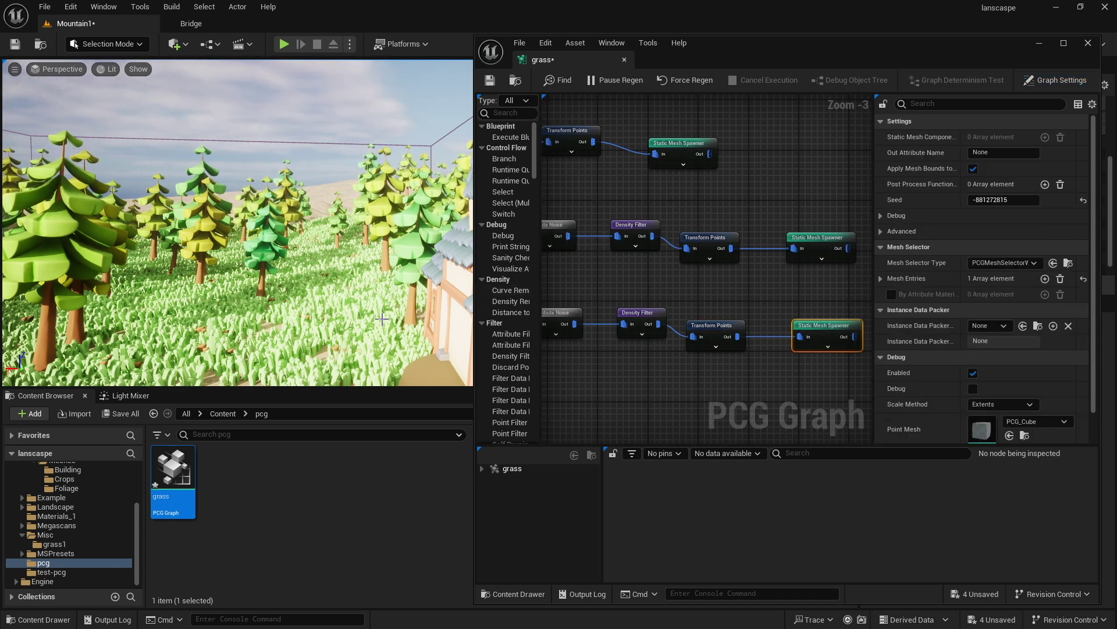
right_drag(629, 314, 706, 304)
scroll(691, 308, down, 1)
right_drag(409, 417, 319, 422)
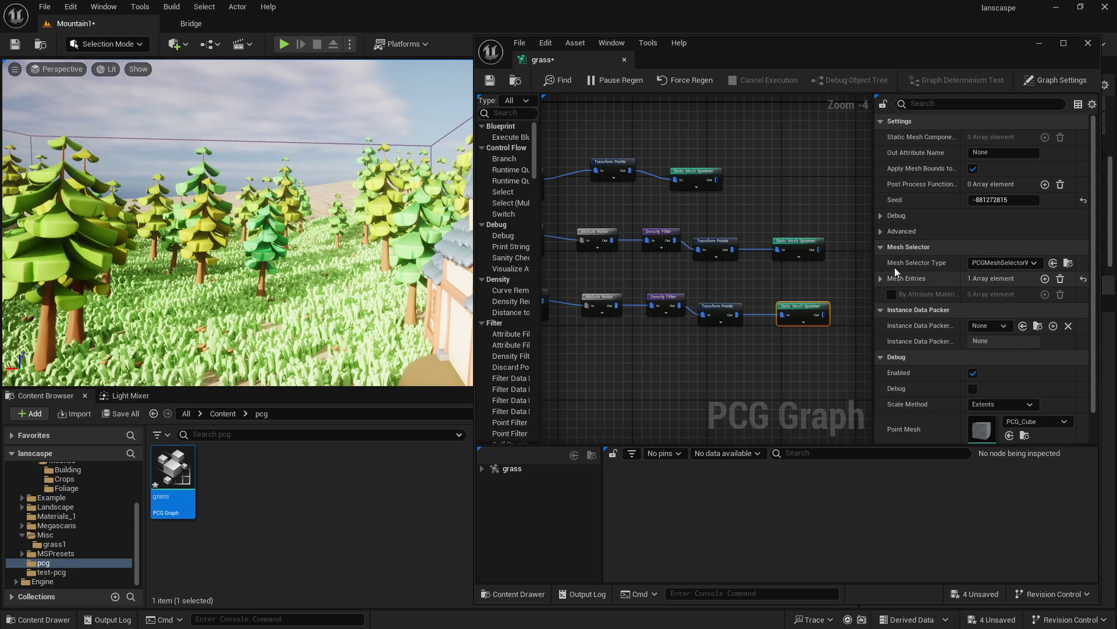
click(881, 278)
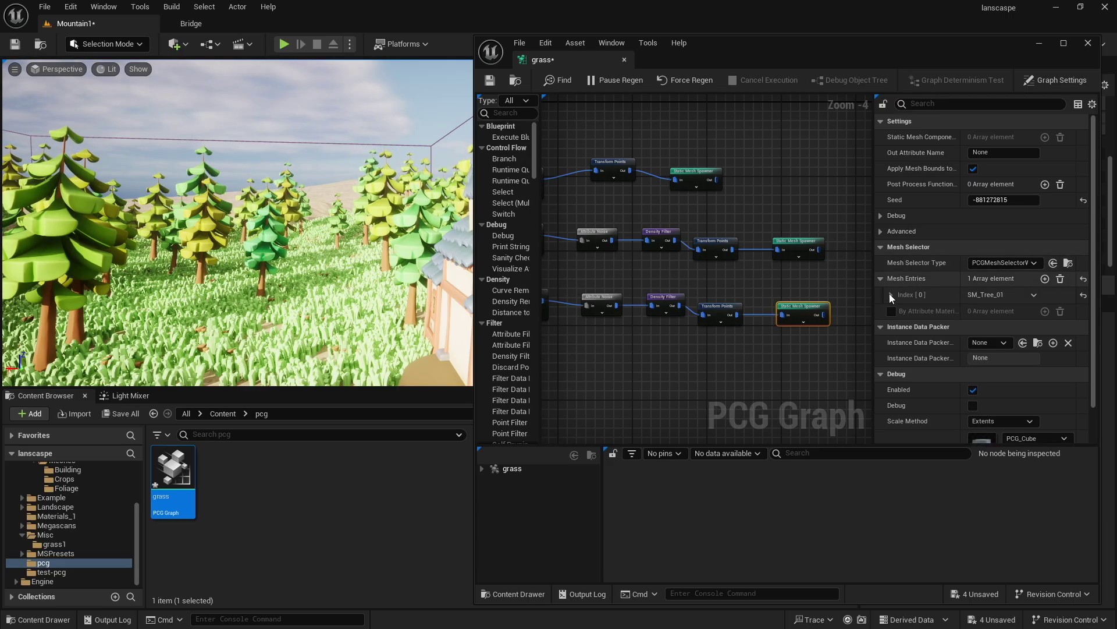
click(891, 294)
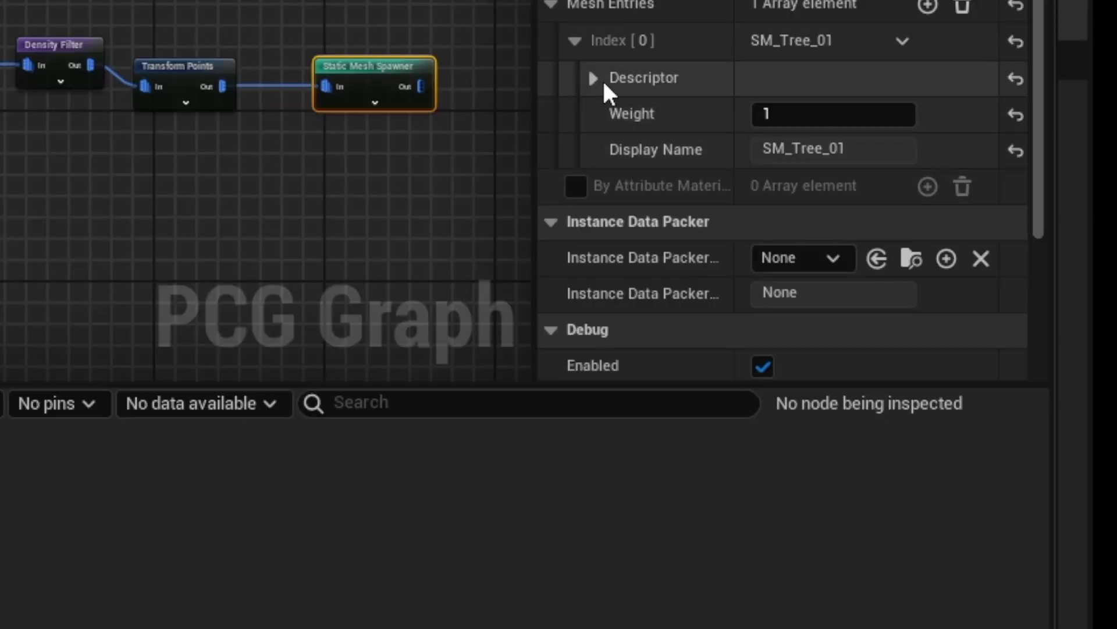
click(593, 78)
click(908, 153)
text(s)
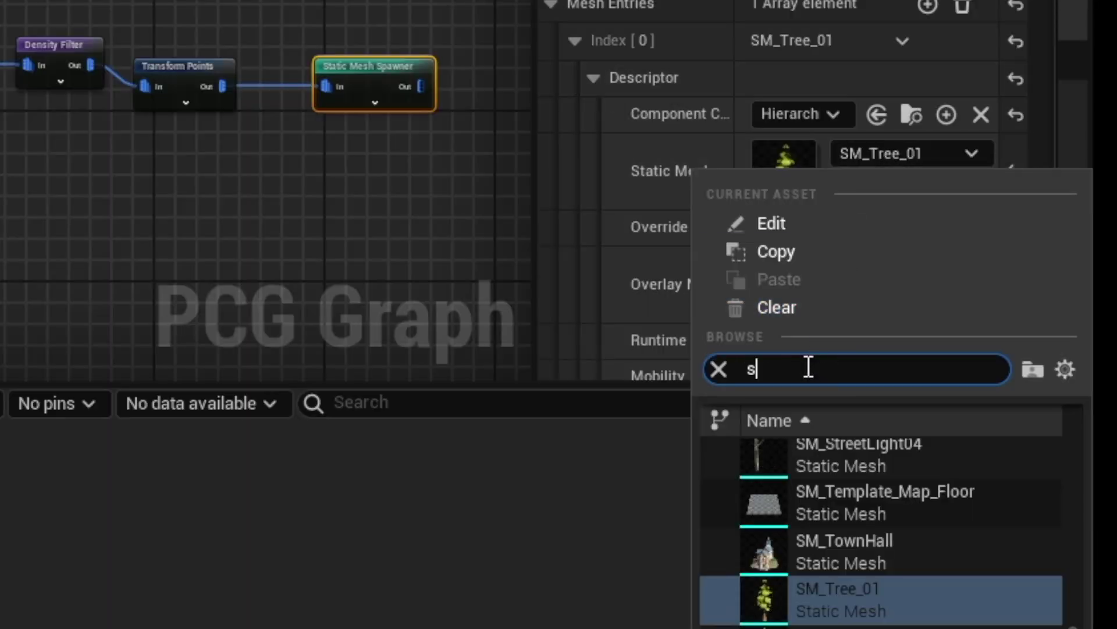
text(tone)
click(889, 523)
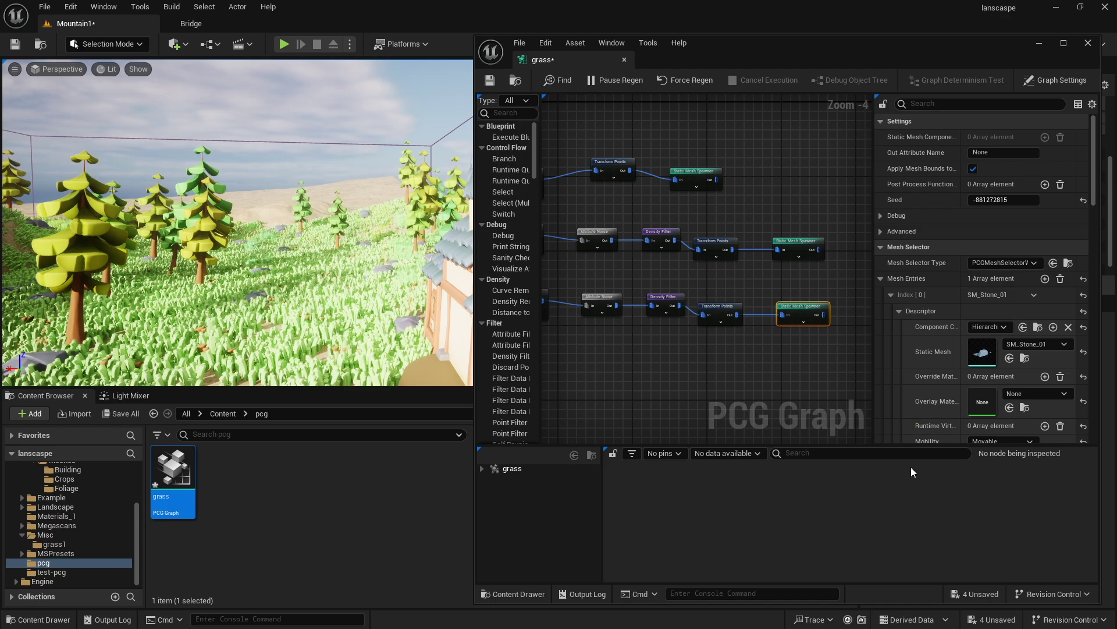
Thin out the stones by setting the duplicated branch's Density Filter Lower Bound to 0.9.
mouse_move(291, 232)
right_down()
mouse_move(274, 234)
mouse_move(297, 243)
right_up()
key(w)
click(659, 306)
click(989, 136)
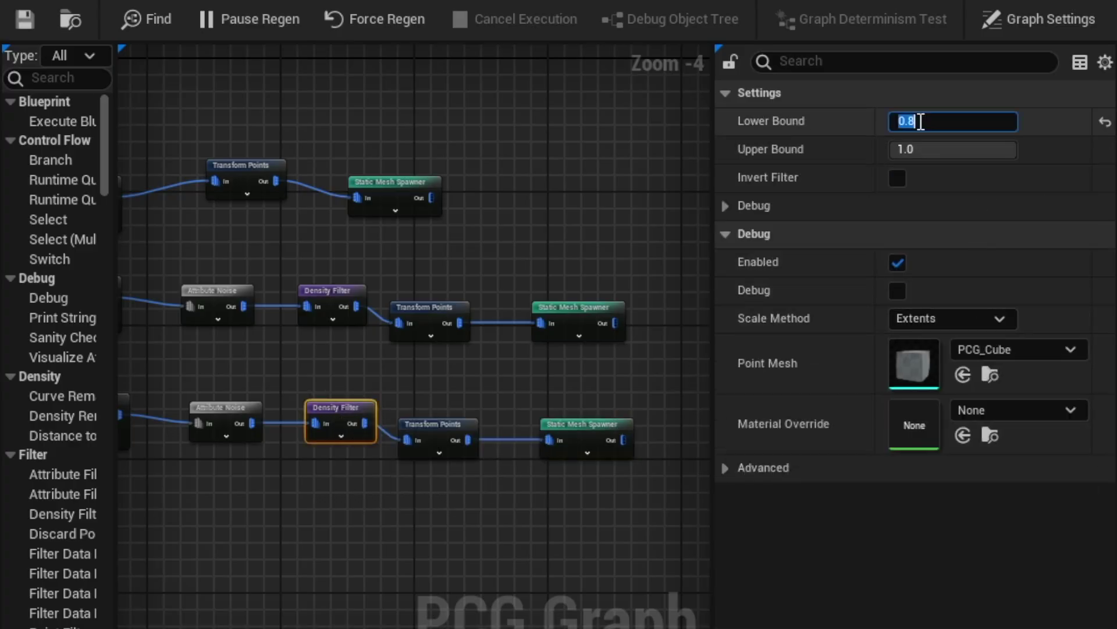
text(.9)
key(Tab)
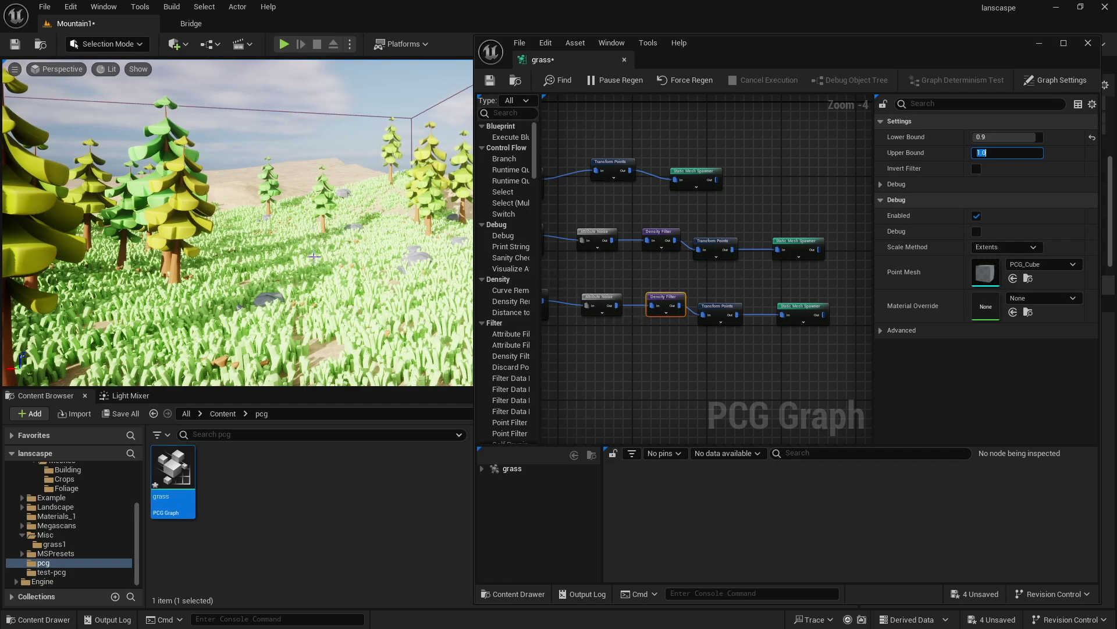
Set the stone branch's Surface Sampler Point Extents to 200 on all three axes.
click(622, 292)
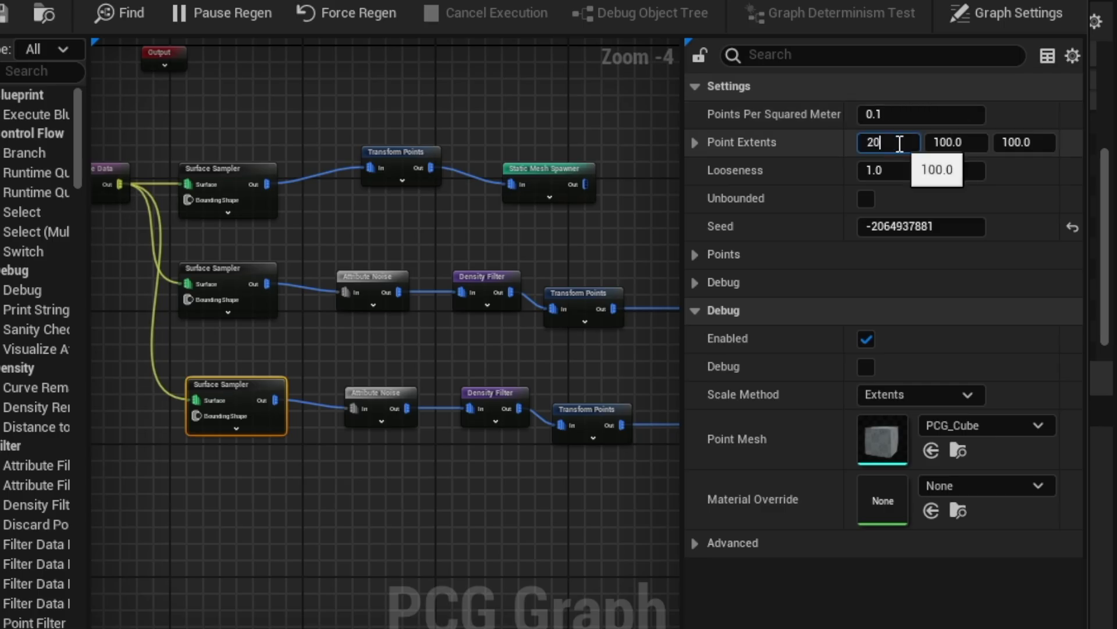
text(200)
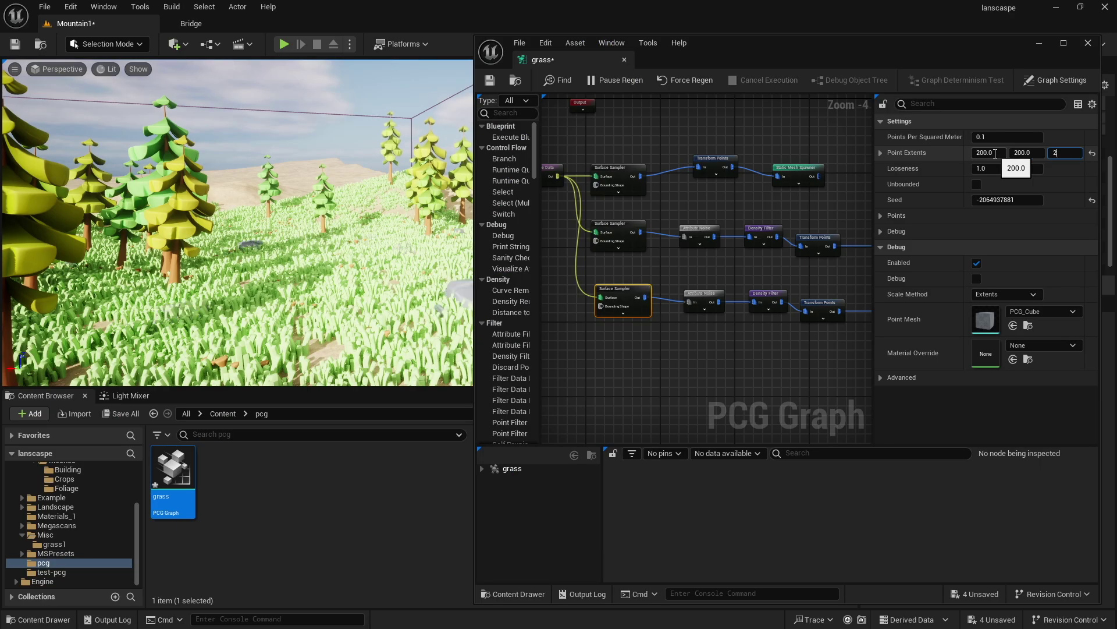
mouse_move(309, 213)
right_down()
mouse_move(326, 224)
mouse_move(309, 213)
right_up()
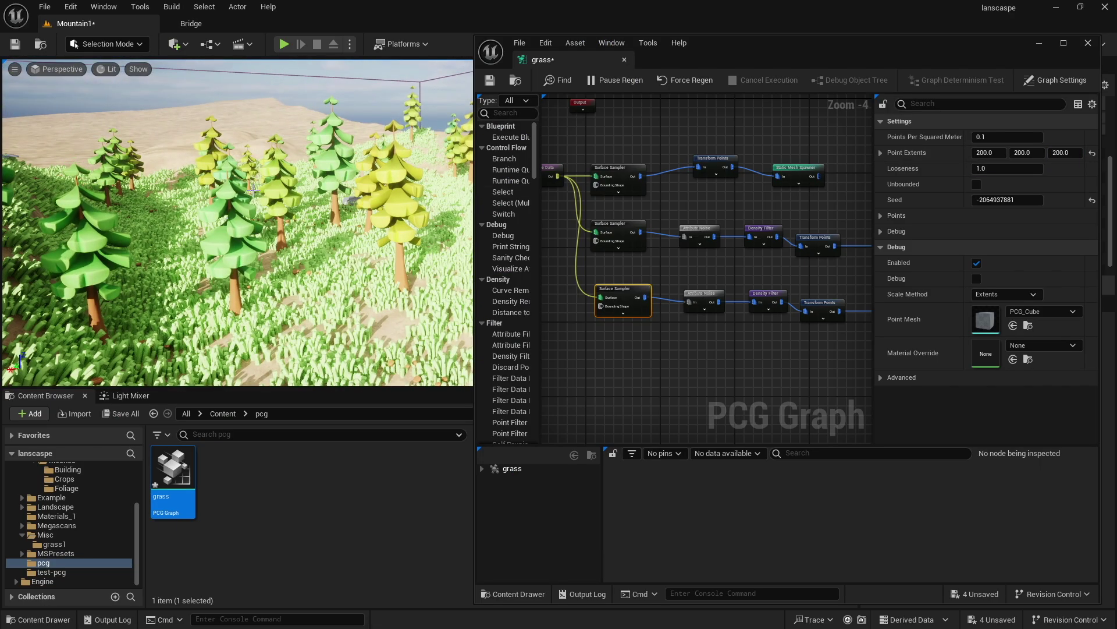
Turn on debug display for the stone branch's Surface Sampler and try Point Extents of 100 on all three axes.
key(d)
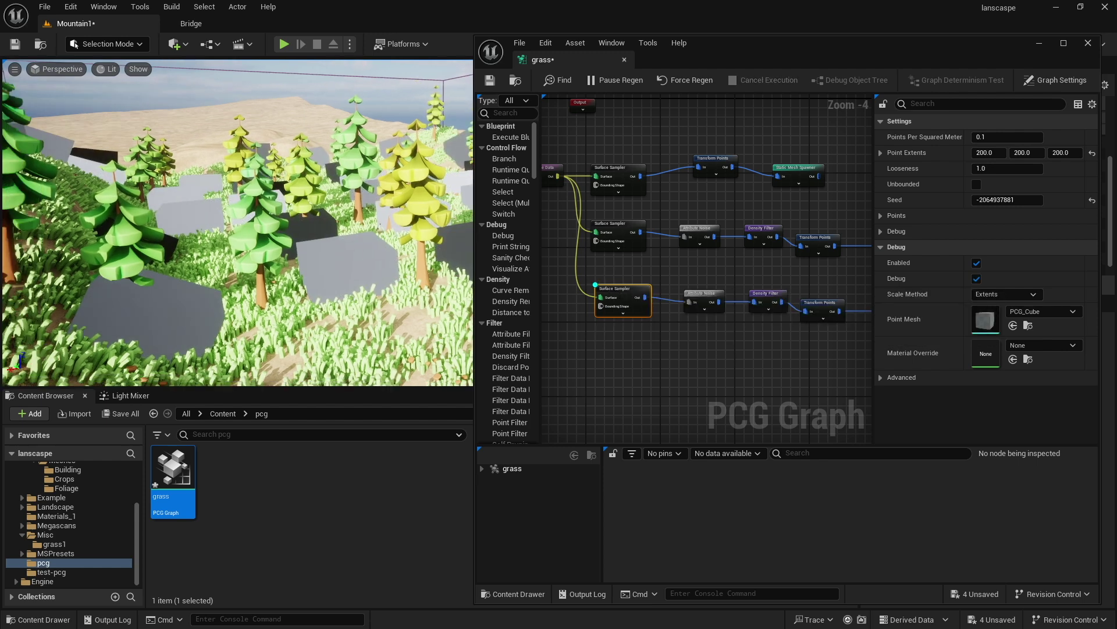
click(997, 153)
text(100)
key(Tab)
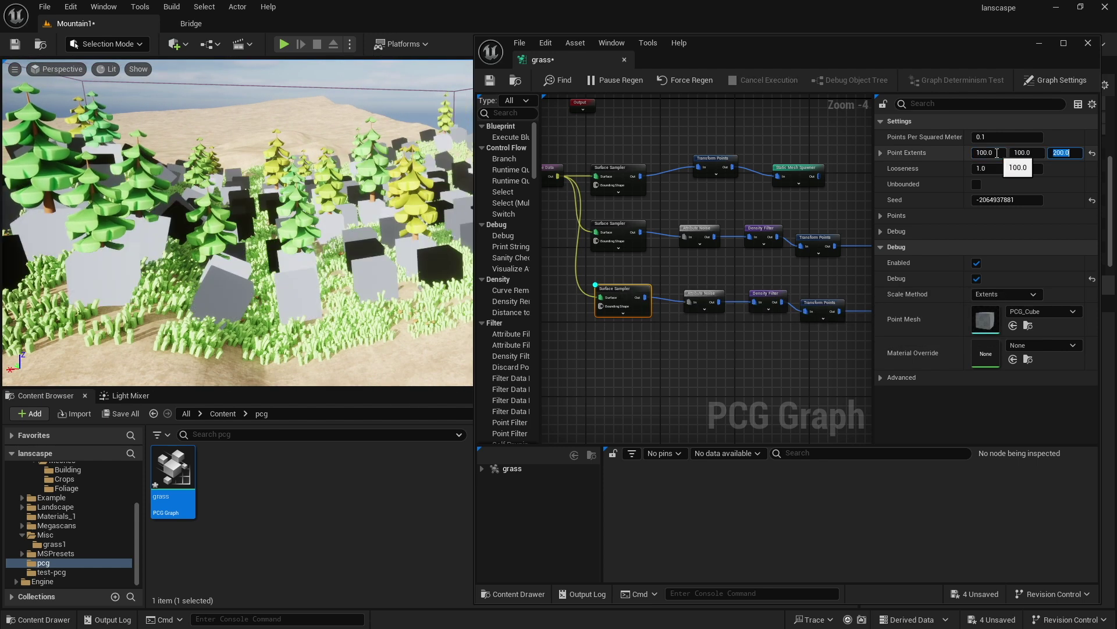
Set the stone branch's Surface Sampler Point Extents back to 200.
click(987, 153)
text(200)
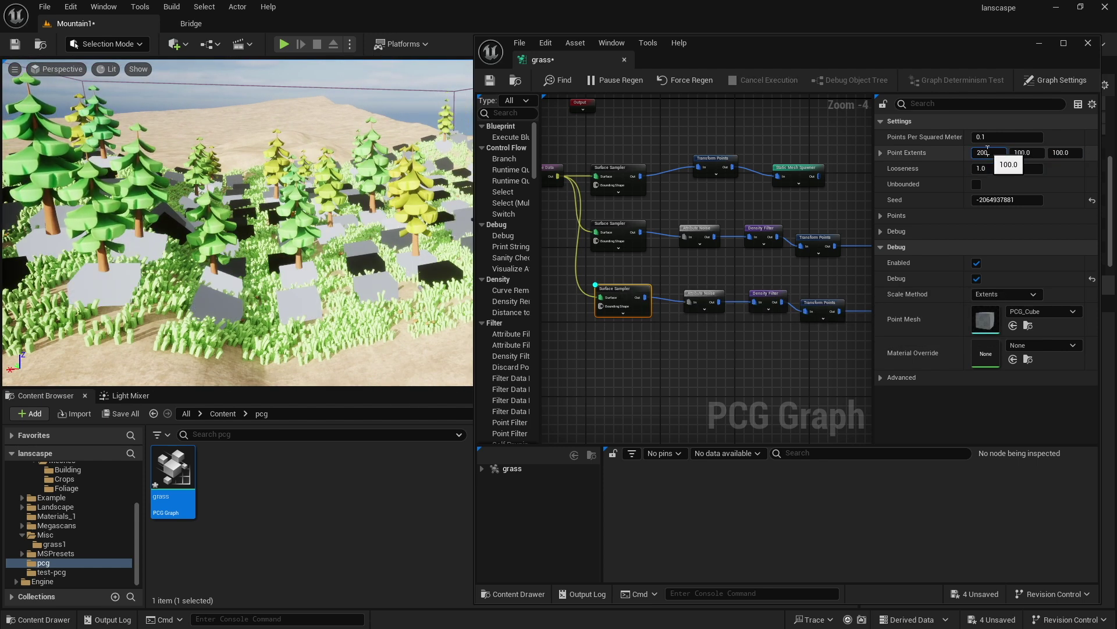
key(Tab)
text(2)
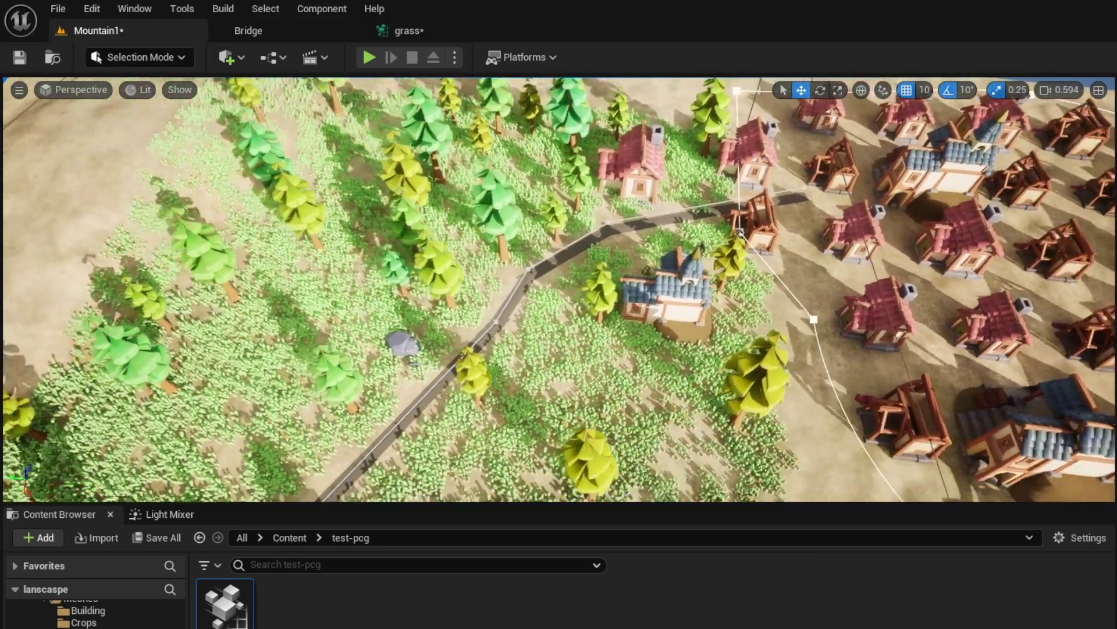
Reshape the road spline by moving its points where it bends through the grass near the village entrance.
right_drag(657, 321, 678, 320)
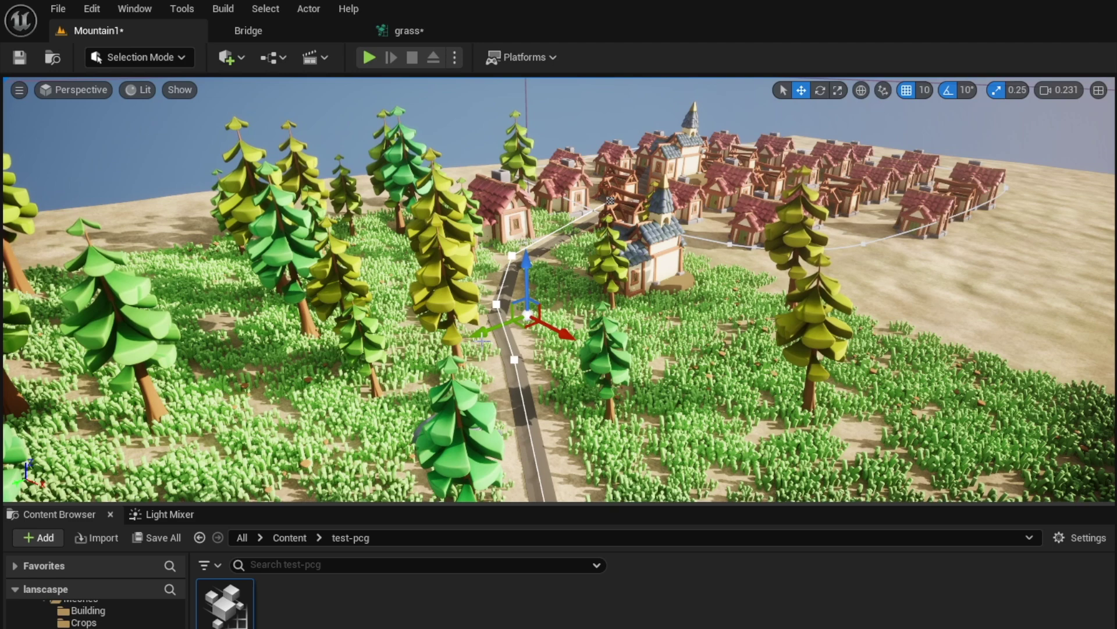
drag(513, 245, 522, 362)
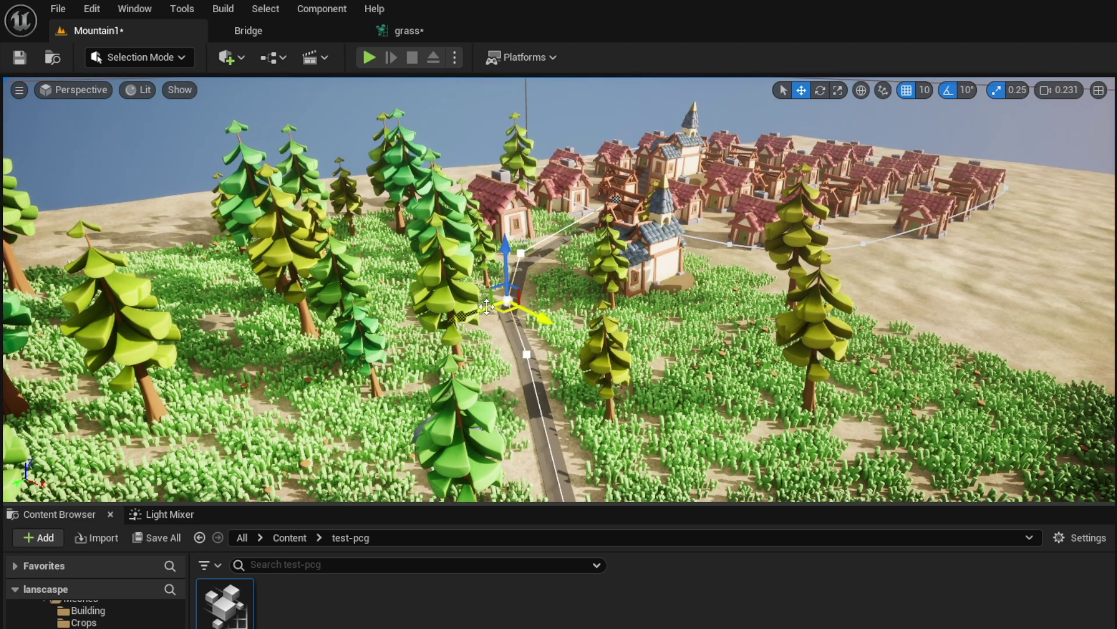
drag(475, 310, 456, 311)
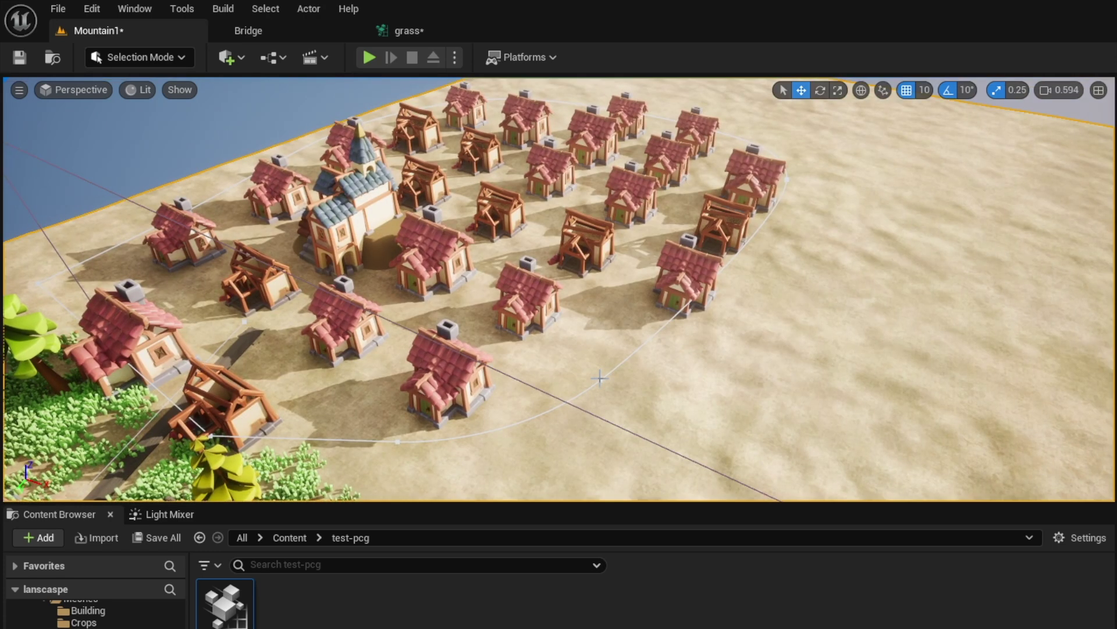
Enlarge the village by pulling two points of its boundary spline outward over the open sand.
click(600, 378)
click(602, 382)
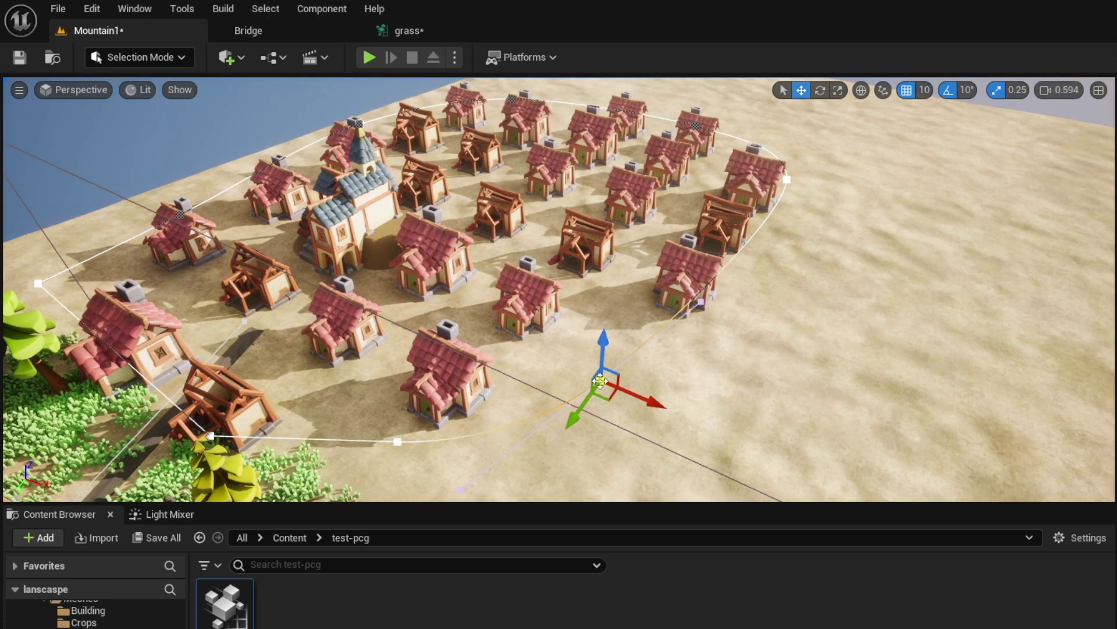
drag(640, 400, 845, 462)
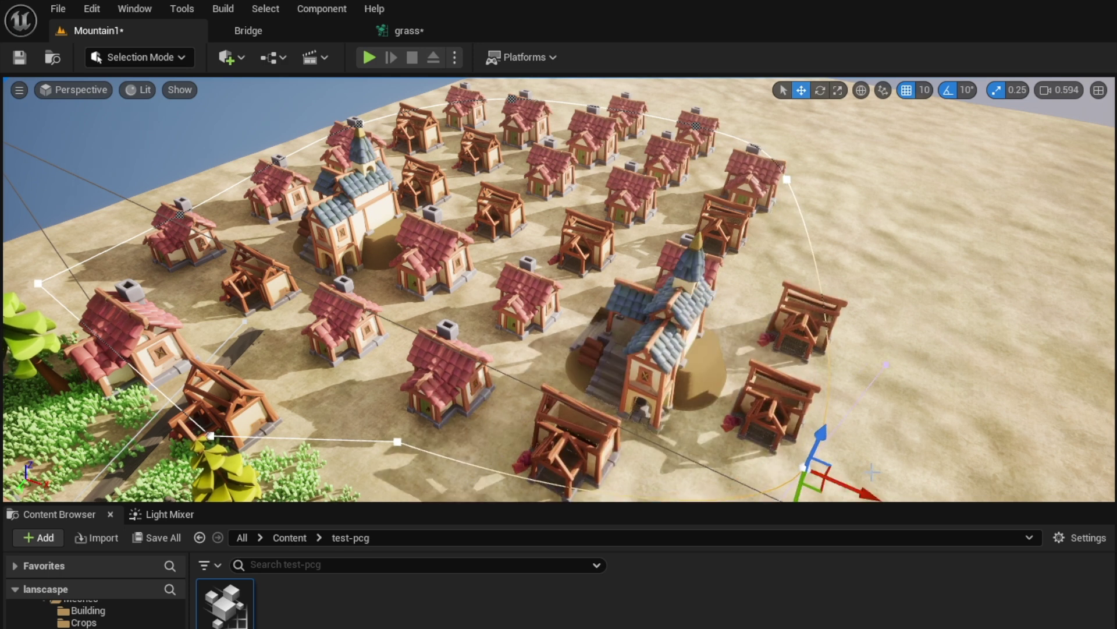
click(785, 176)
drag(780, 189, 1055, 152)
right_drag(1042, 150, 809, 175)
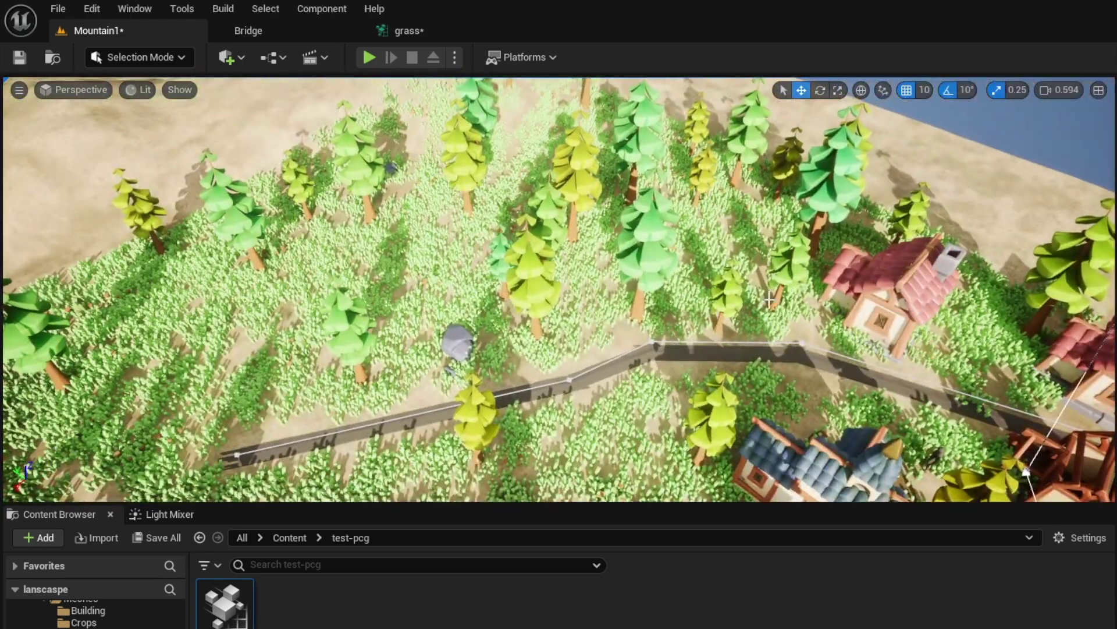